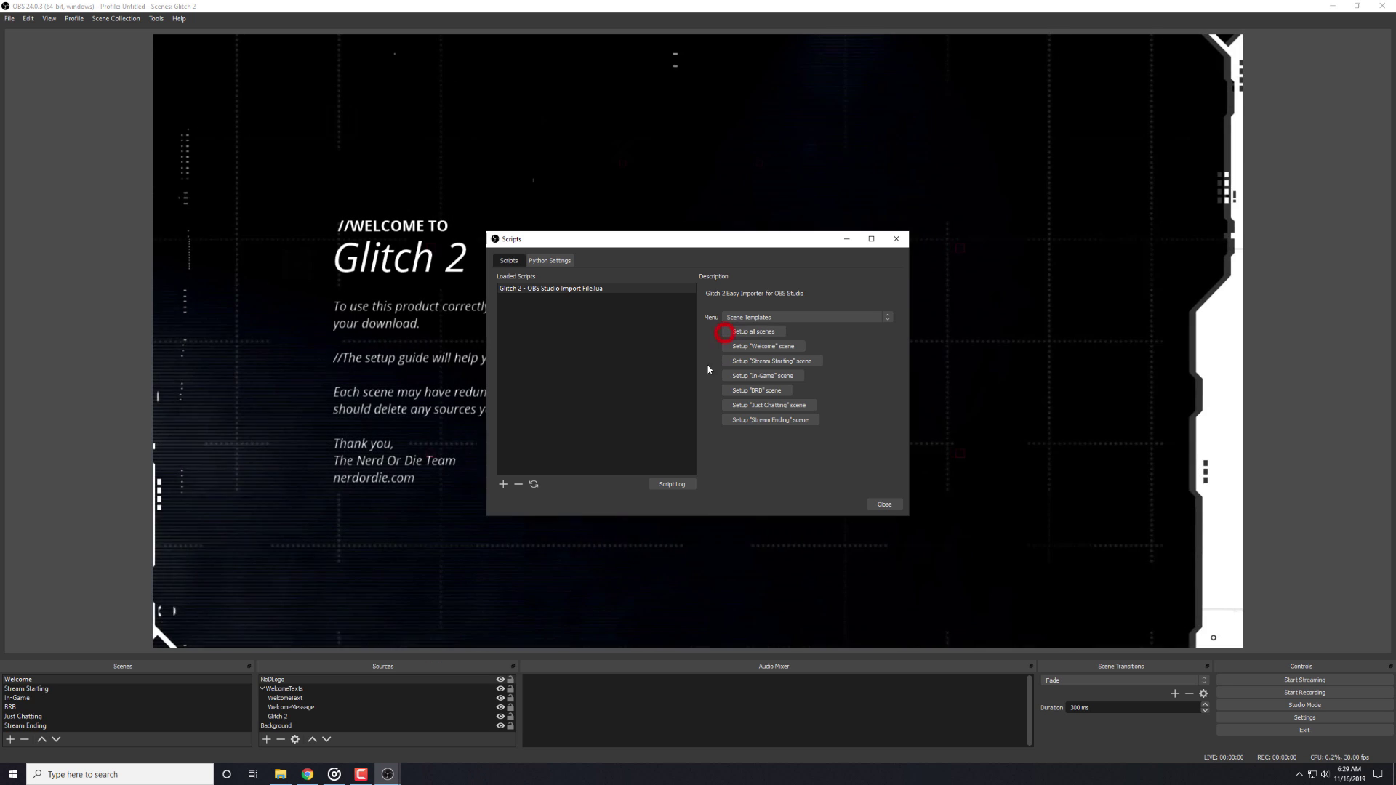
# Close the importer and preview Stream Starting, In-Game, BRB, Just Chatting and Stream Ending, ending on Stream Starting.
pyautogui.click(884, 507)
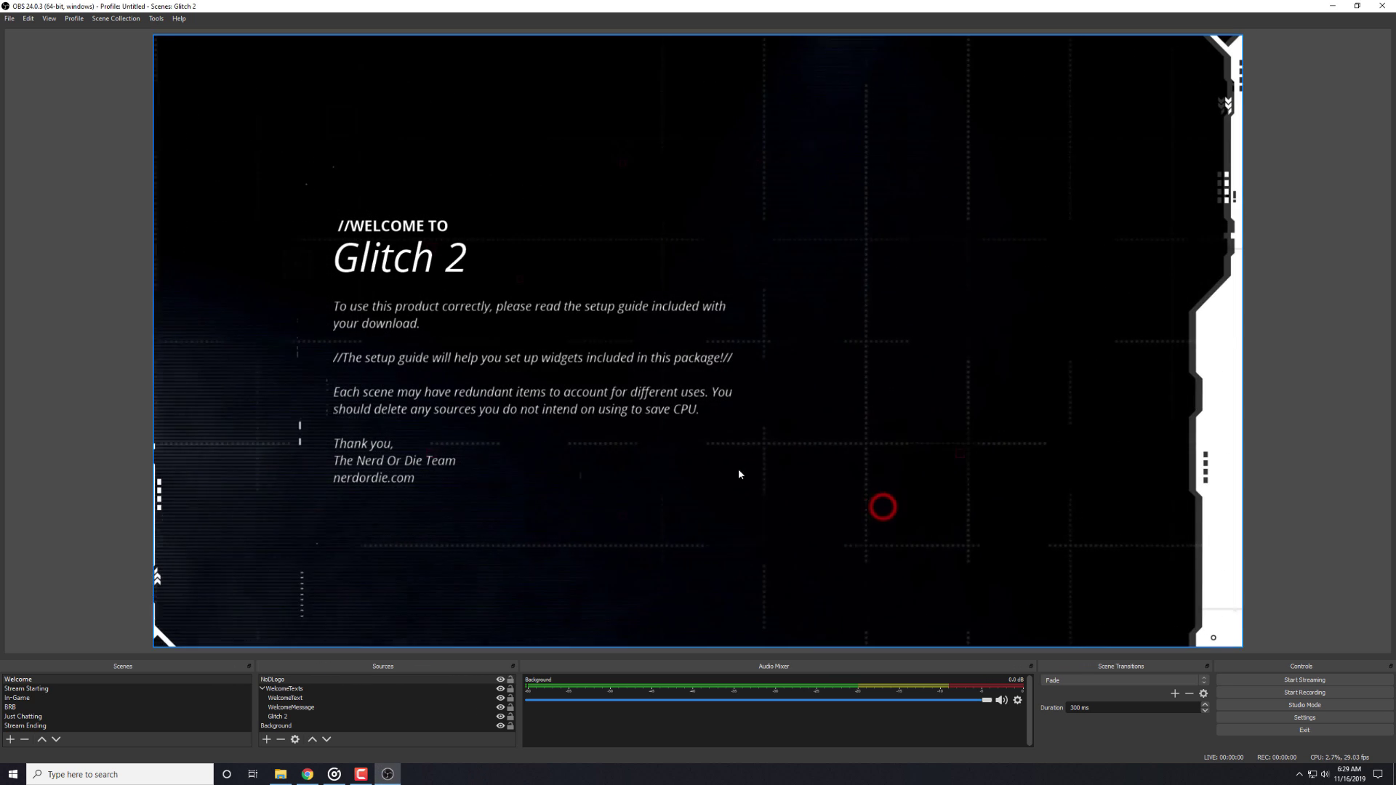
pyautogui.click(23, 689)
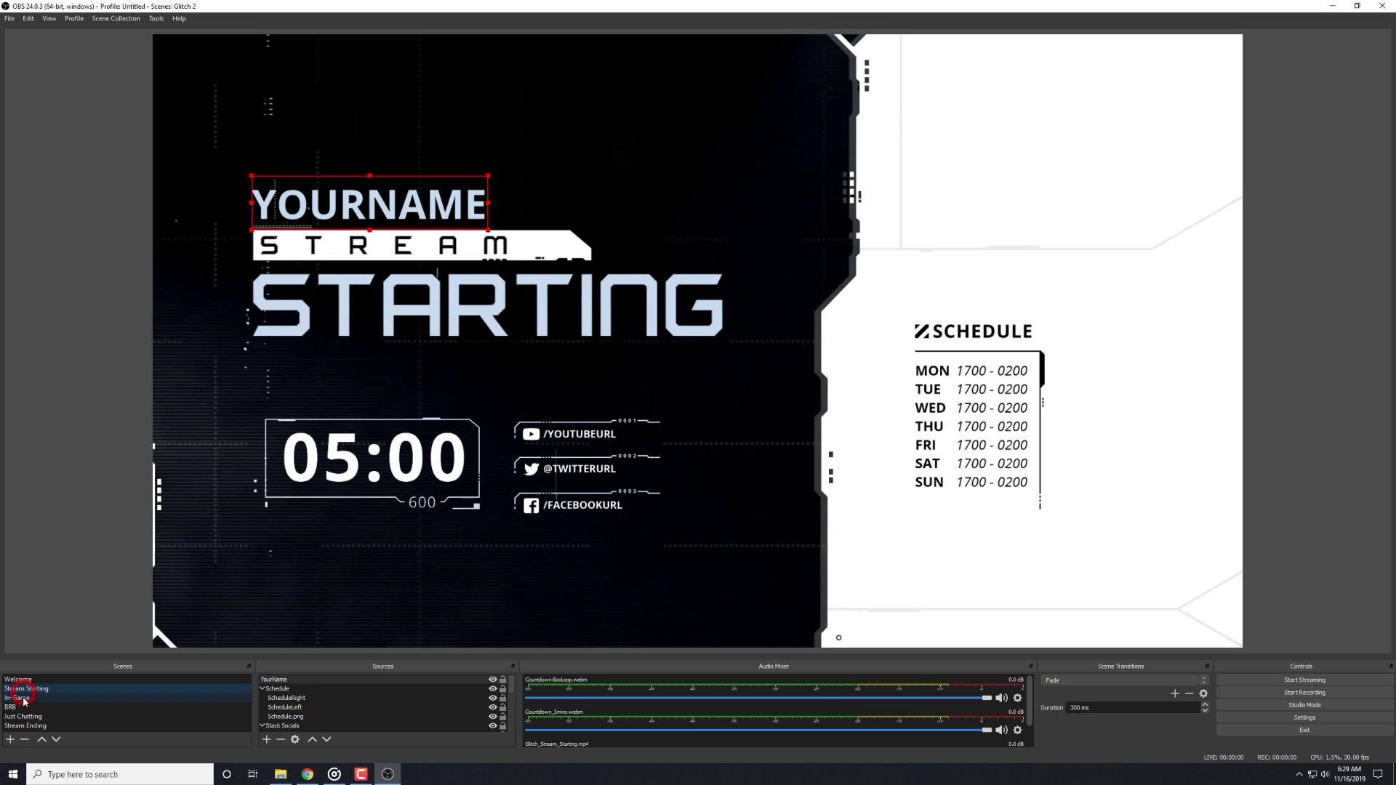
pyautogui.click(21, 697)
pyautogui.click(24, 706)
pyautogui.click(27, 716)
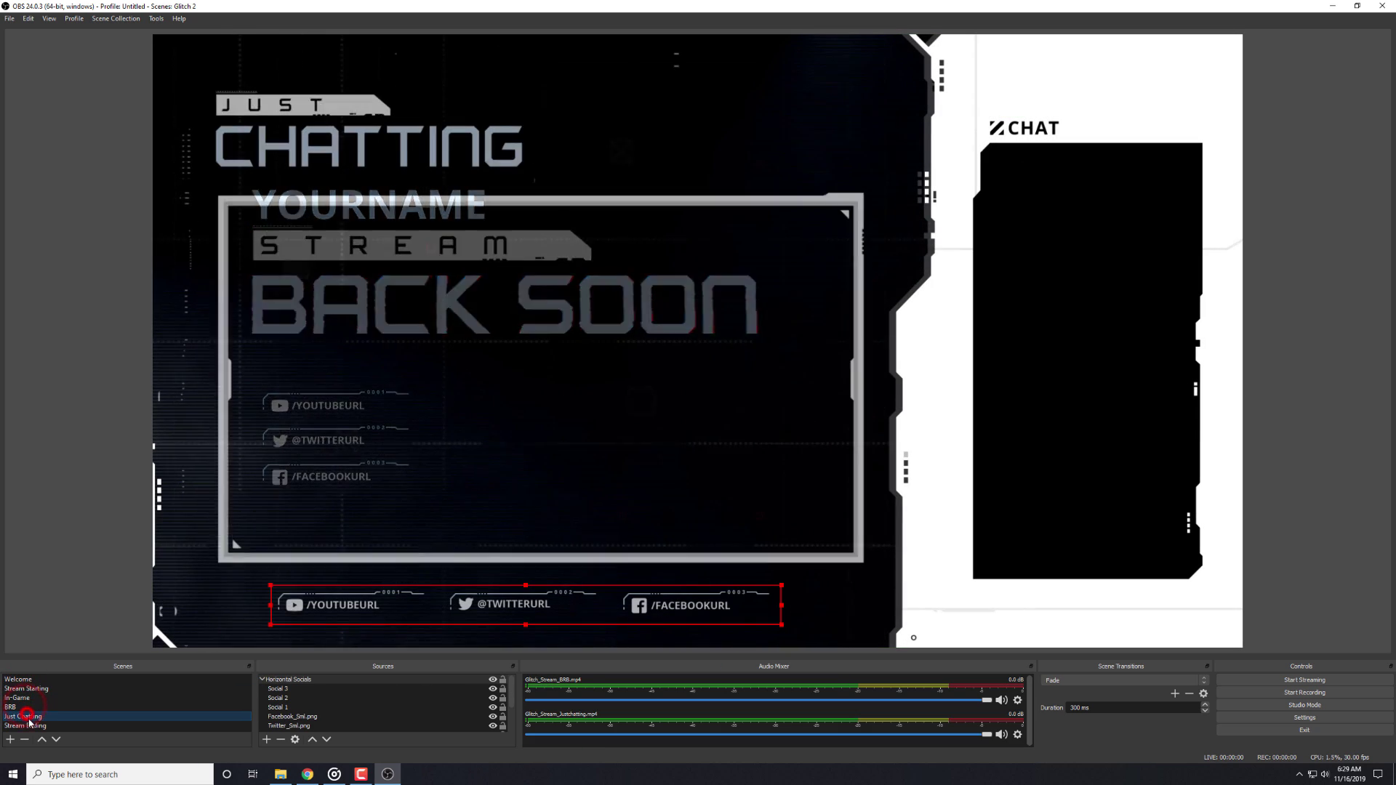
pyautogui.click(26, 726)
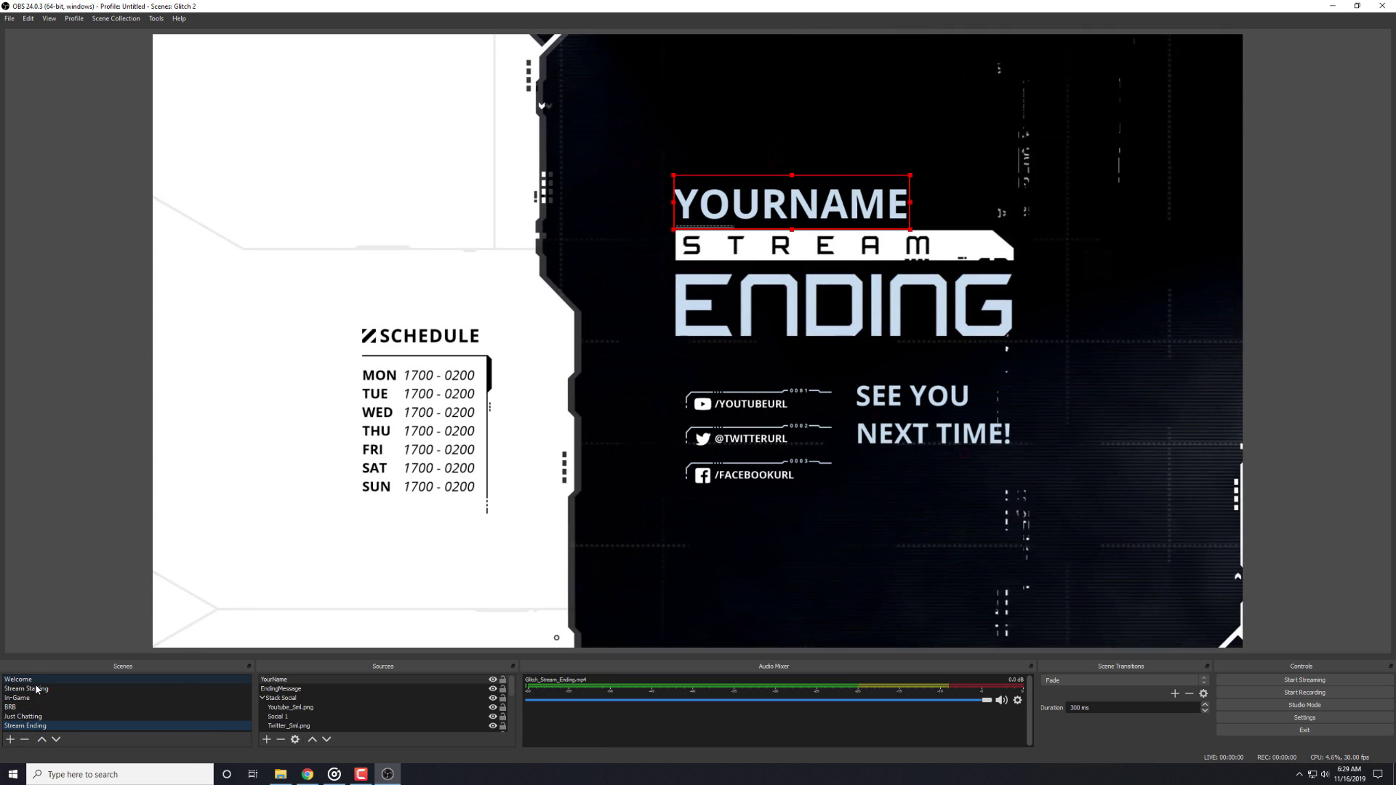
pyautogui.click(40, 688)
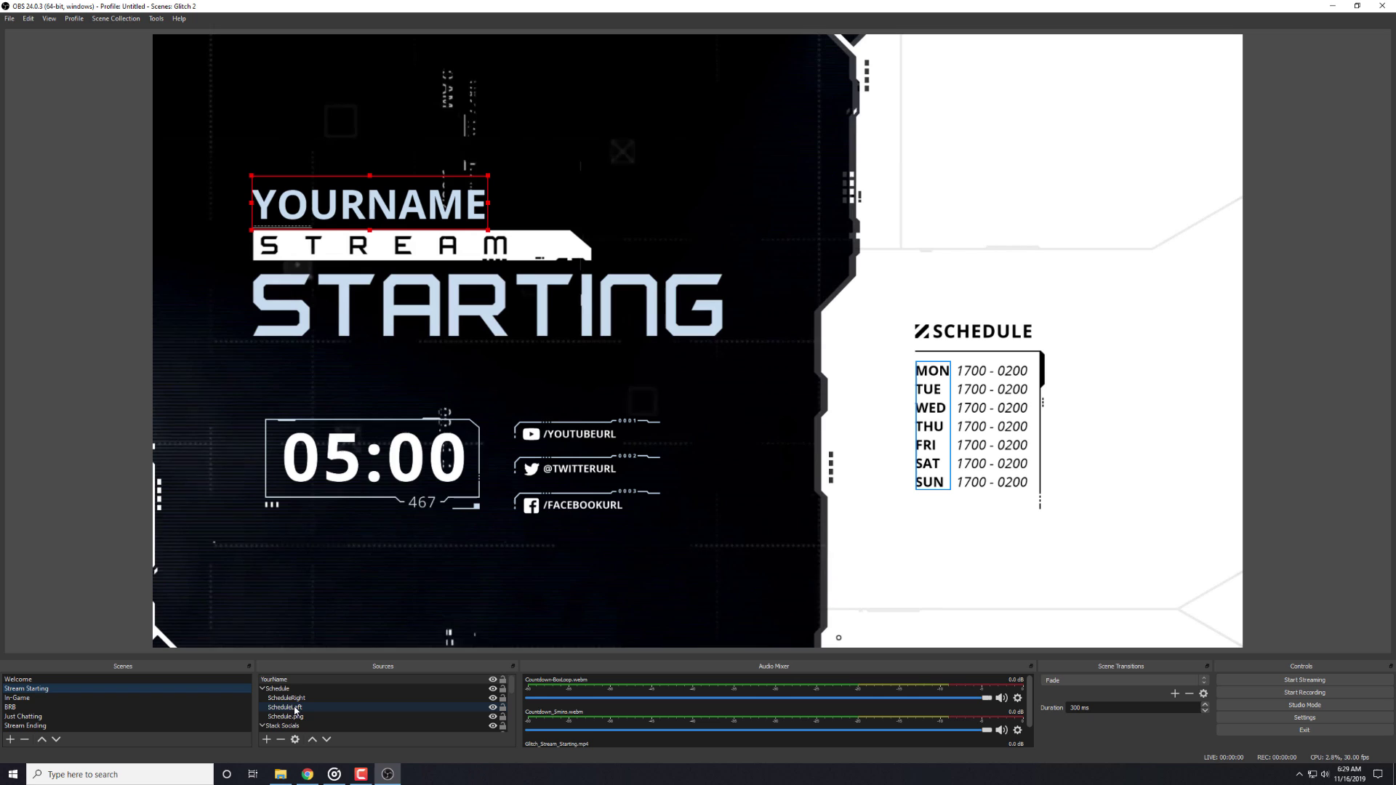
pyautogui.click(29, 698)
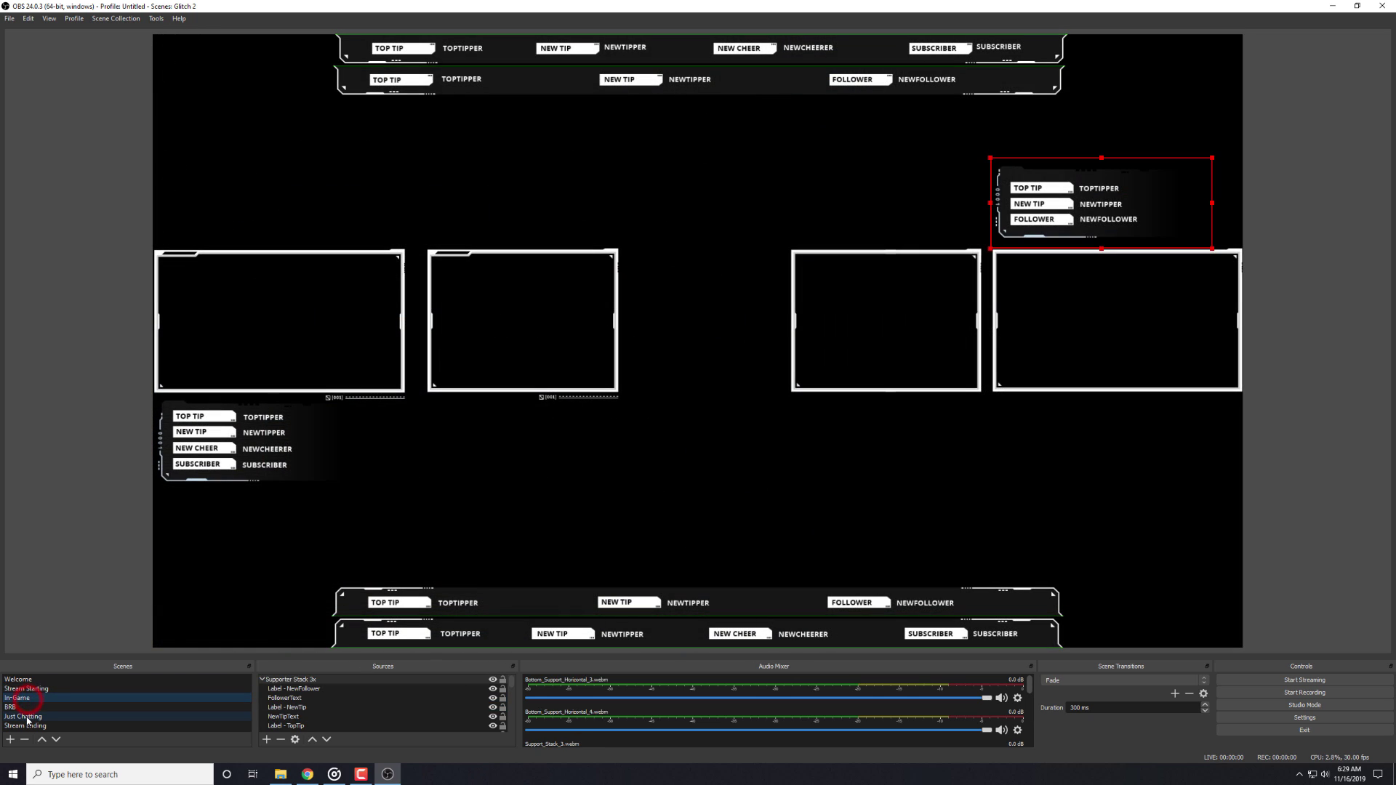
pyautogui.click(38, 688)
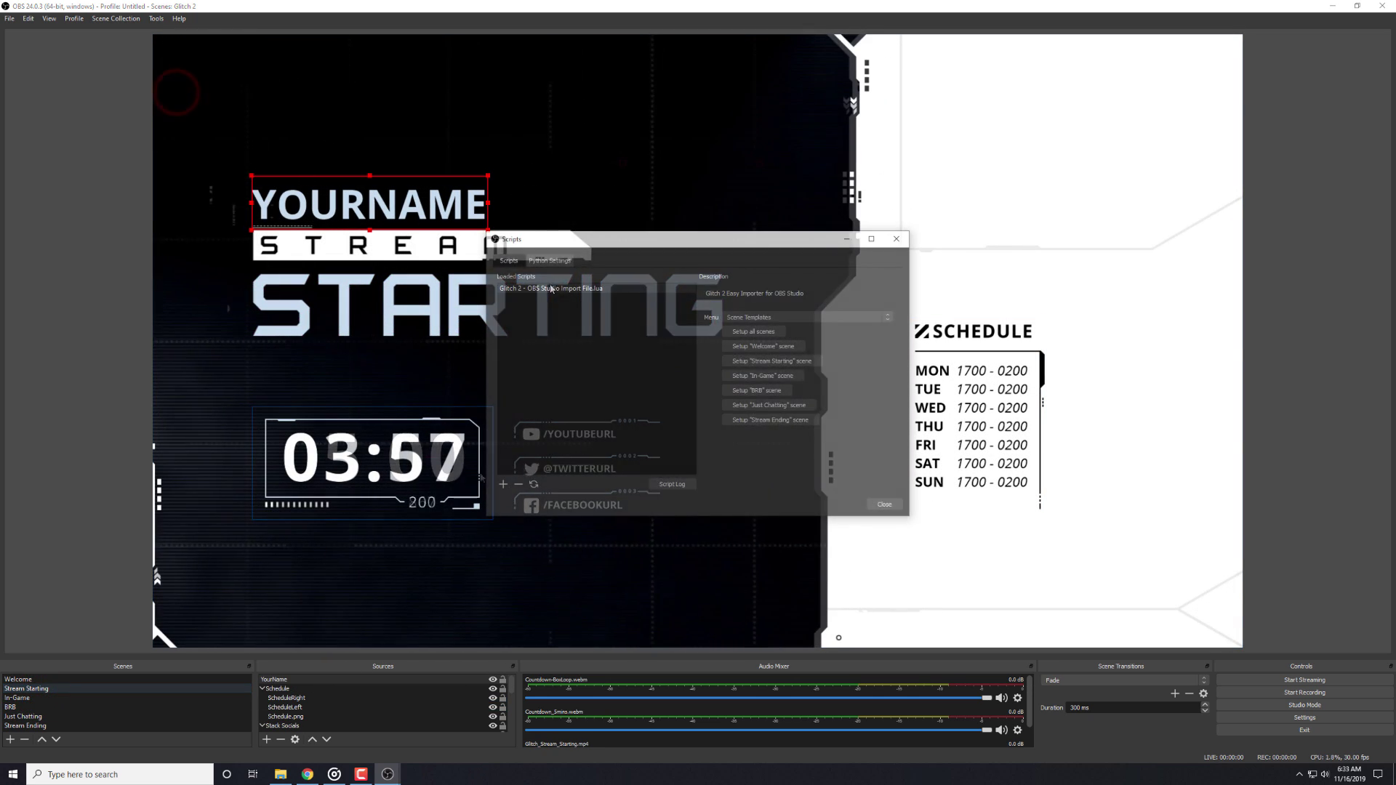
# Add the Horizontal Socials group from the importer's Sources category, then close the importer.
pyautogui.click(550, 288)
pyautogui.click(749, 317)
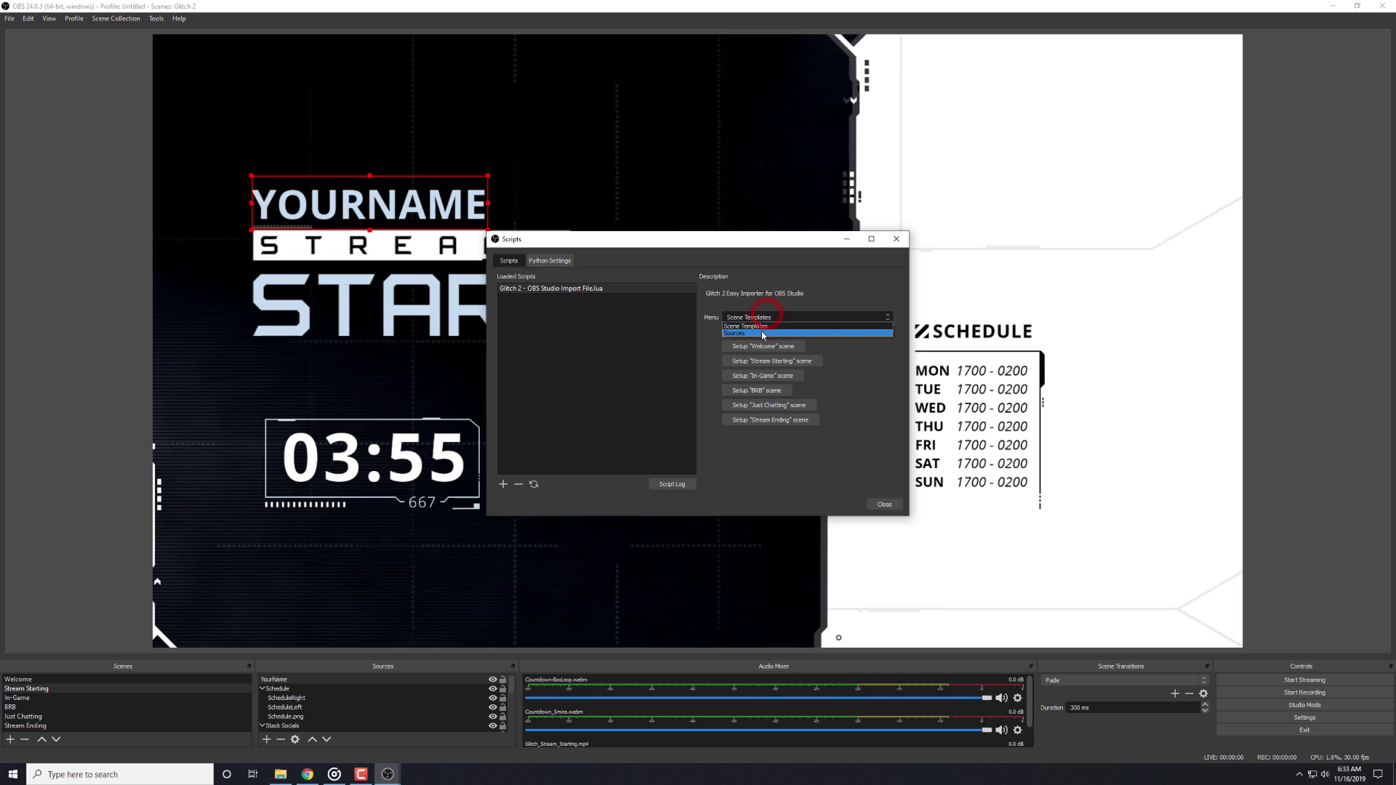
pyautogui.click(762, 330)
pyautogui.click(775, 346)
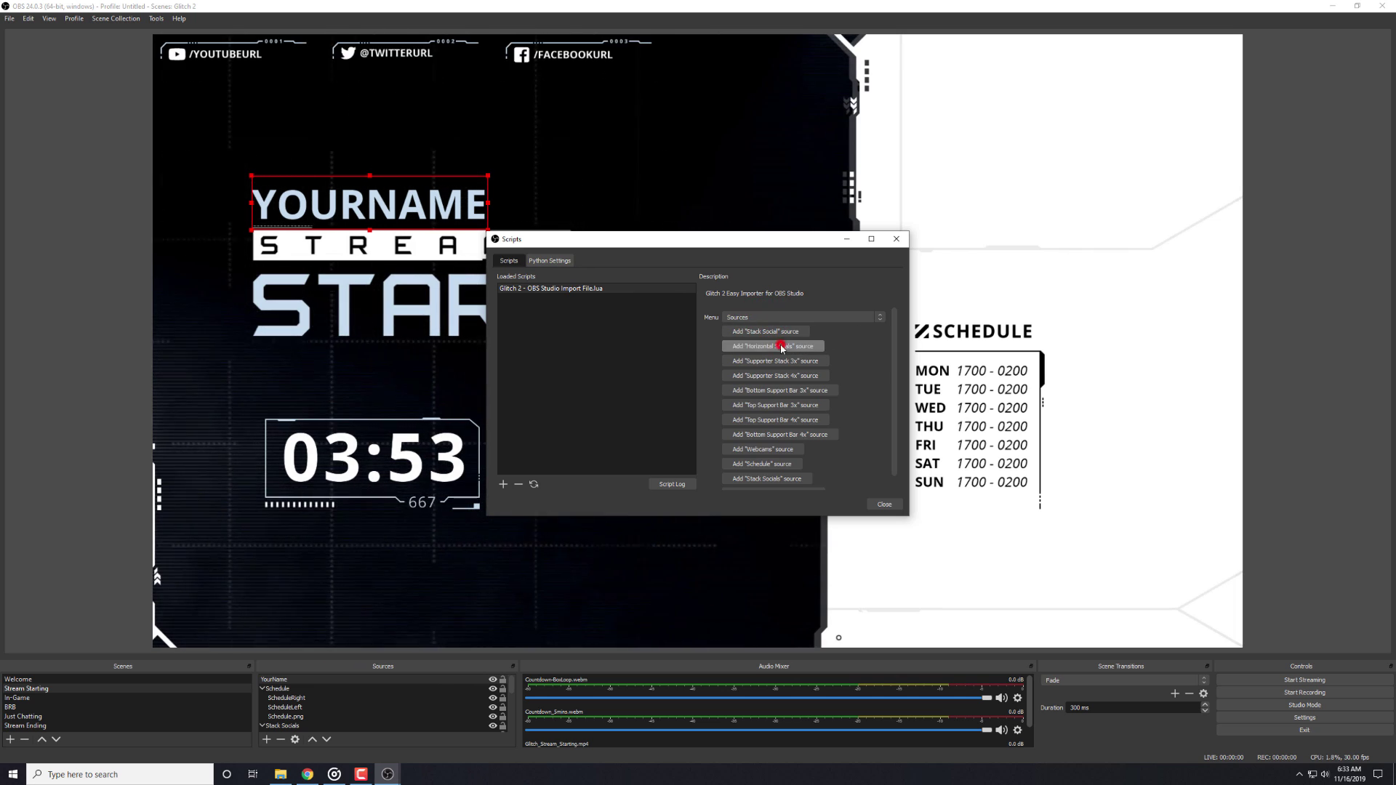
pyautogui.click(877, 509)
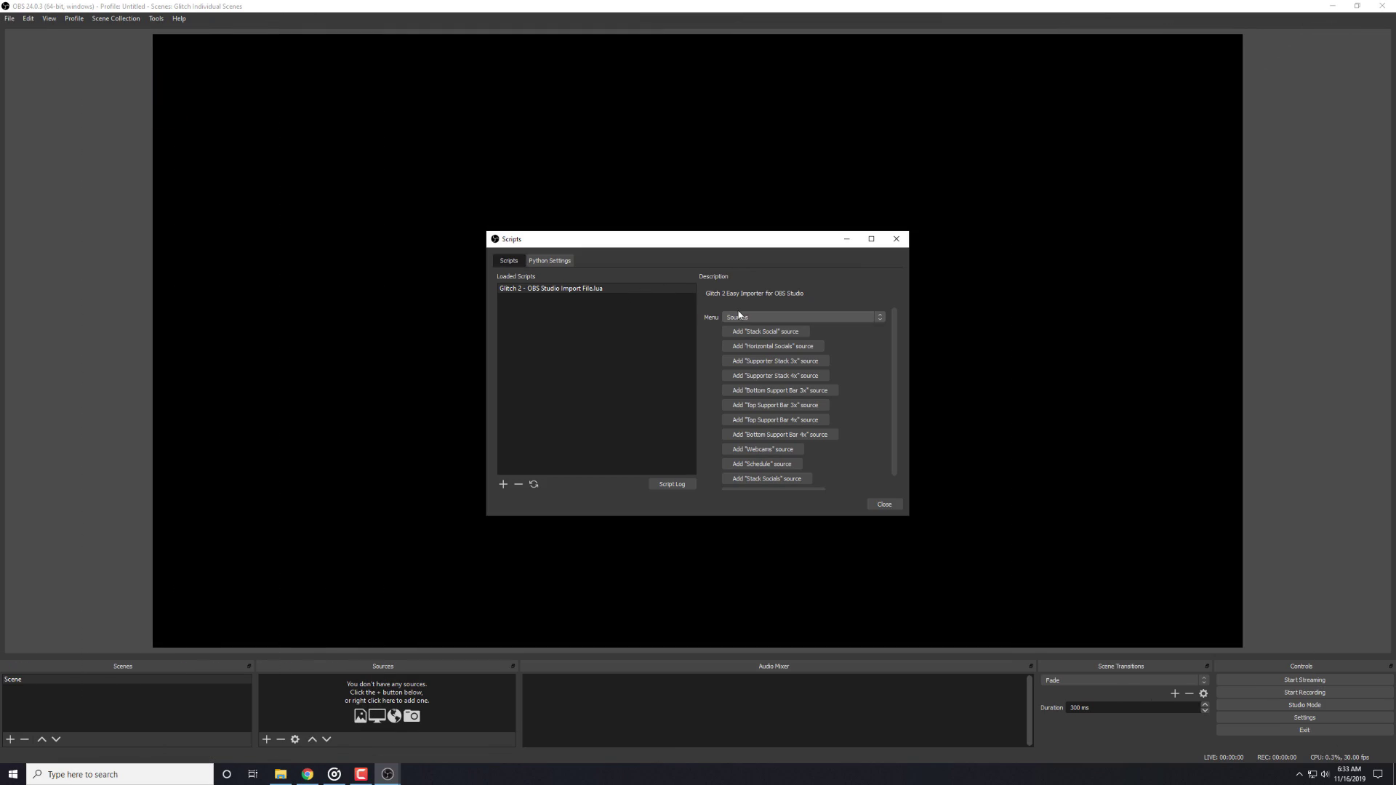
# Use the importer's Scene Templates to set up the Stream Starting, In-Game and Just Chatting scenes, then preview In-Game.
pyautogui.click(740, 317)
pyautogui.click(747, 326)
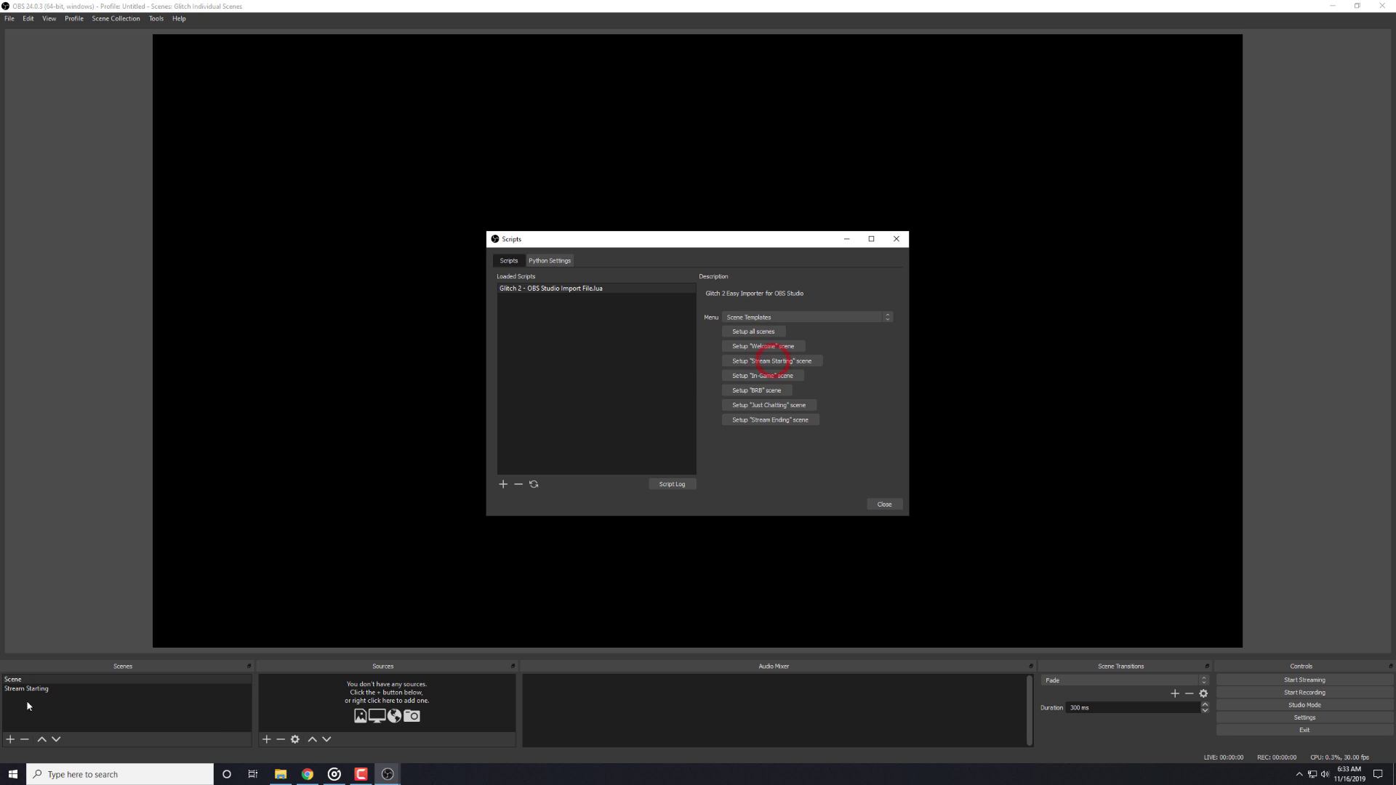
pyautogui.click(26, 688)
pyautogui.click(389, 772)
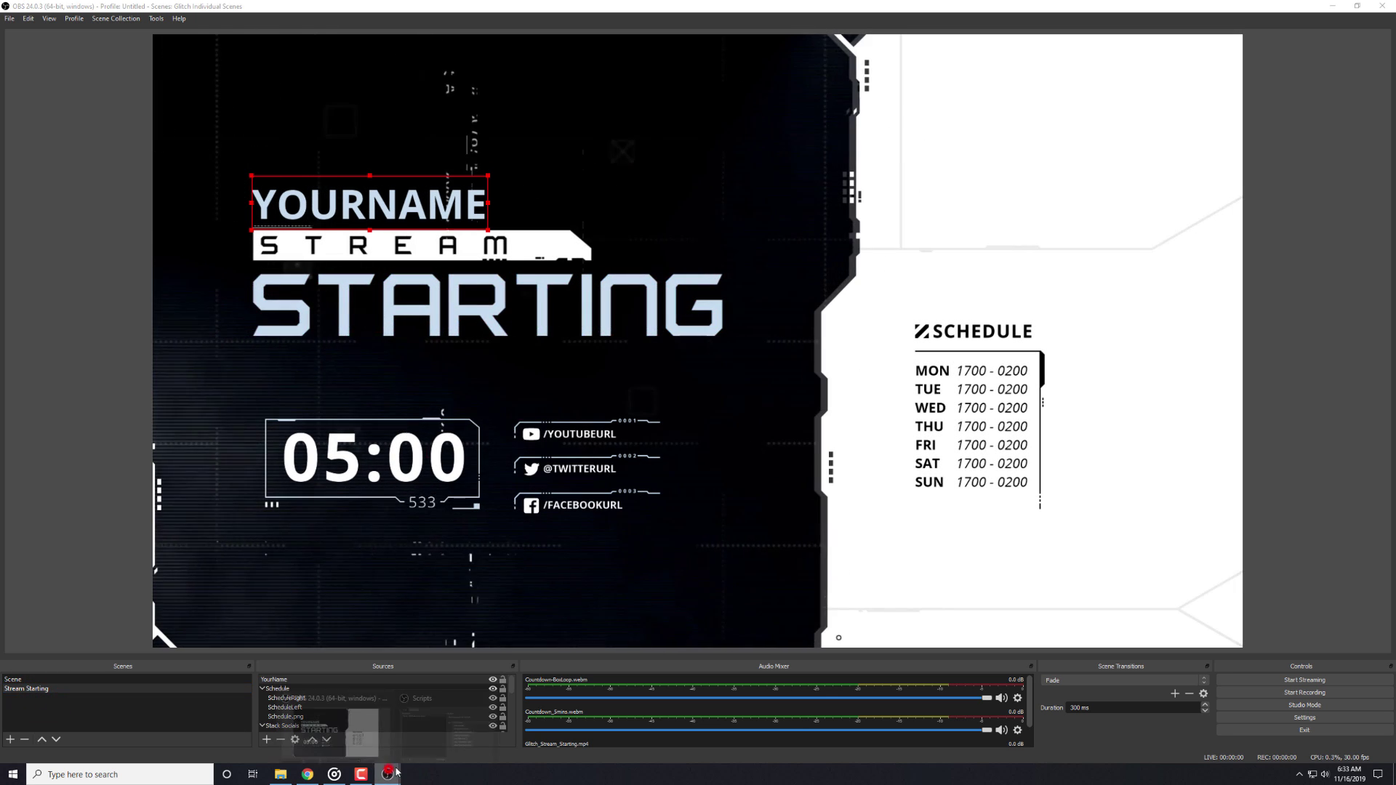
pyautogui.click(447, 734)
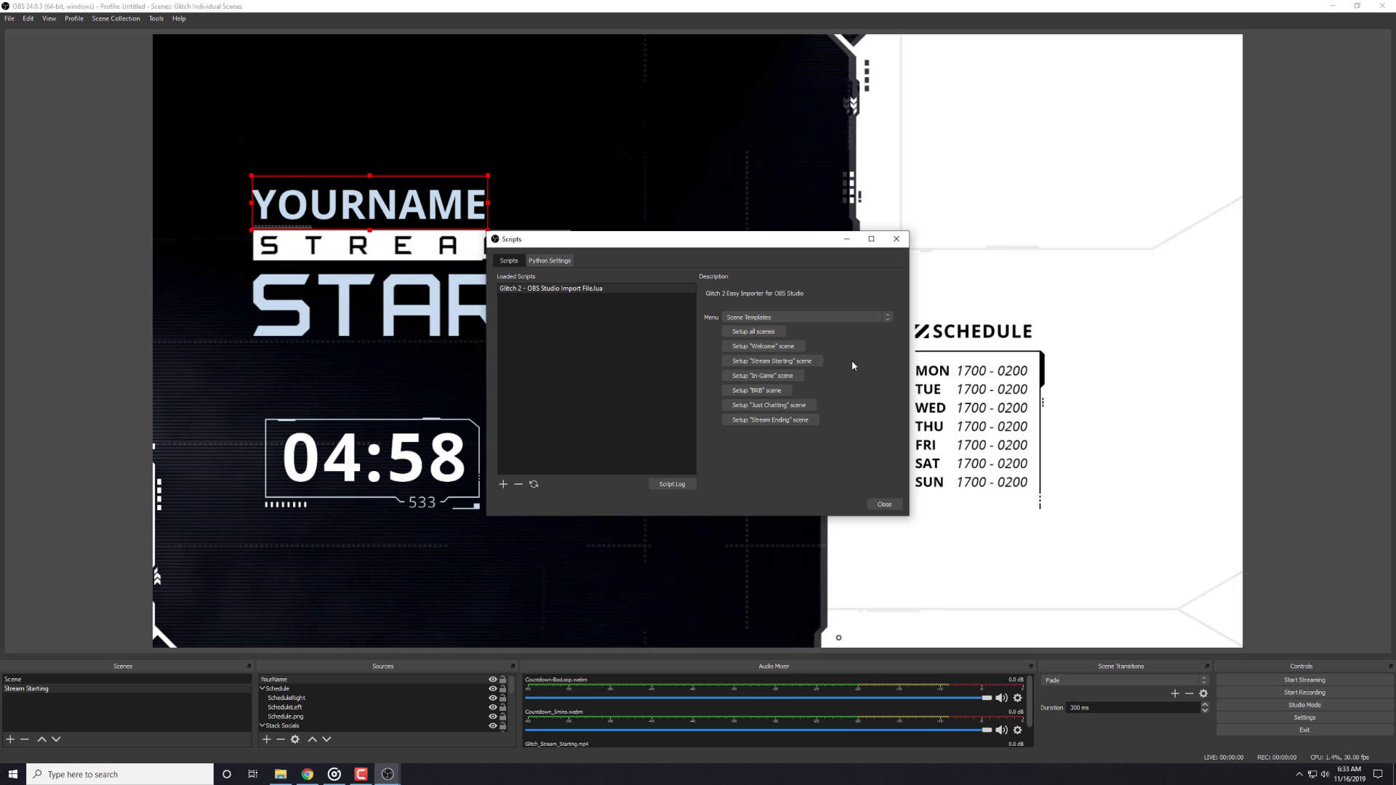
pyautogui.click(763, 376)
pyautogui.click(757, 406)
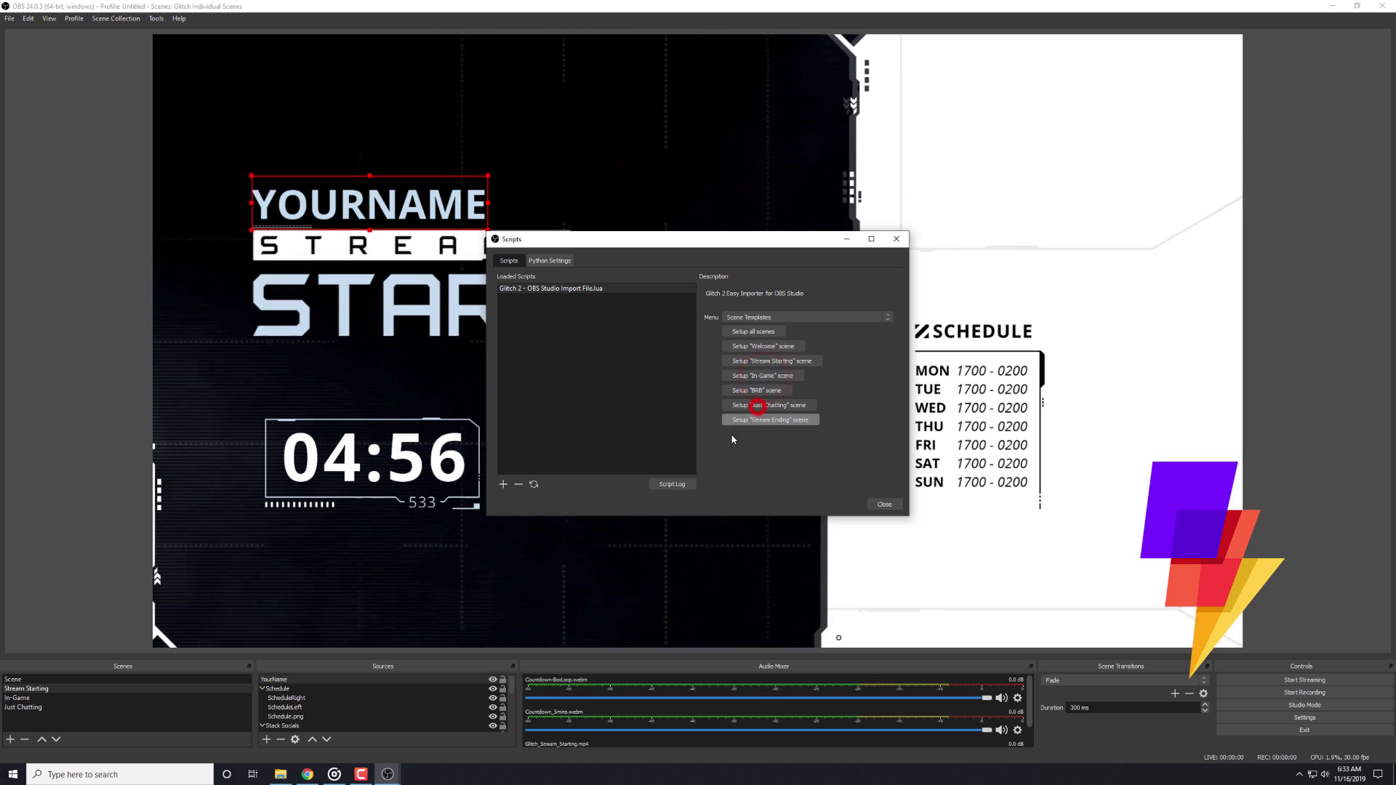
pyautogui.click(883, 503)
pyautogui.click(19, 699)
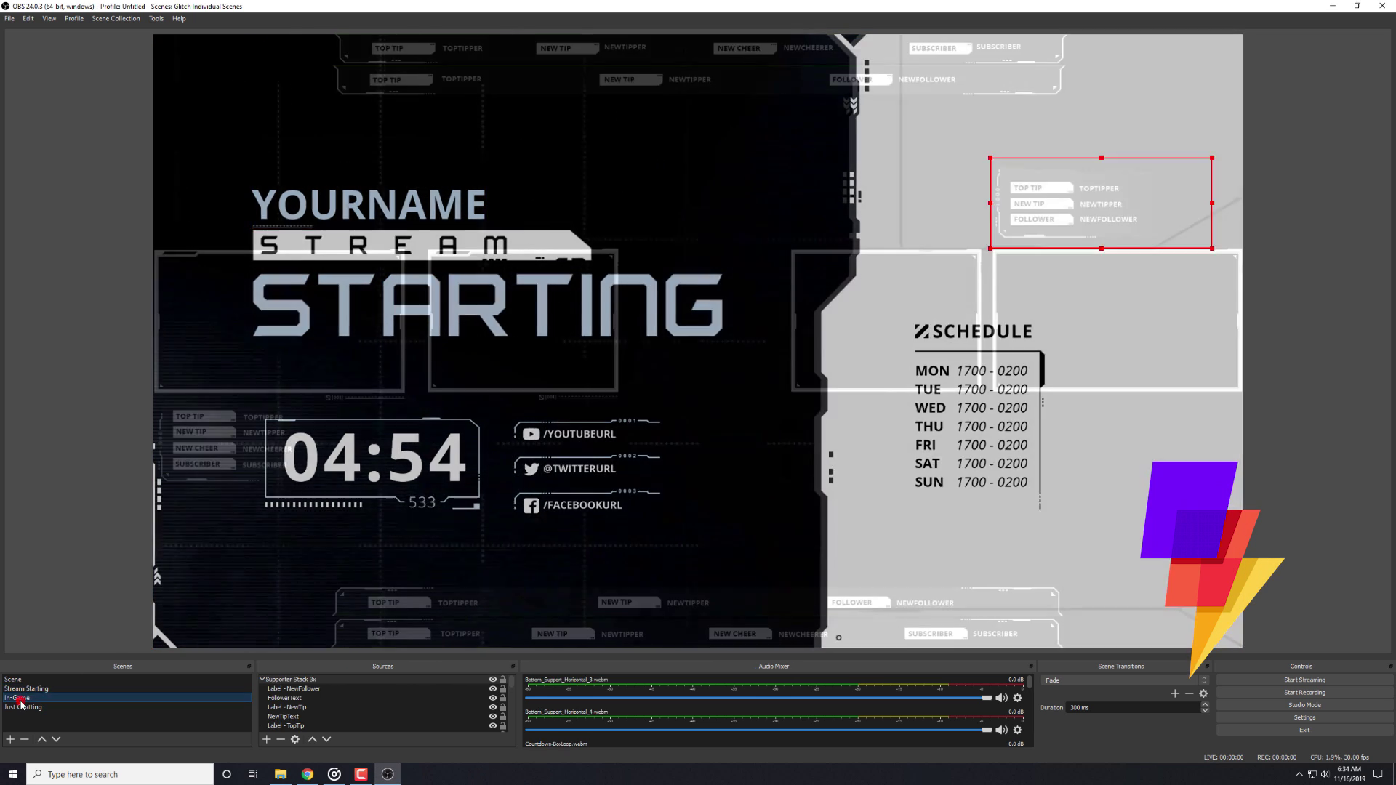
# Add the Stack Socials group and Top Support Bar 3x, then drag the bar to the canvas's top right.
pyautogui.click(21, 707)
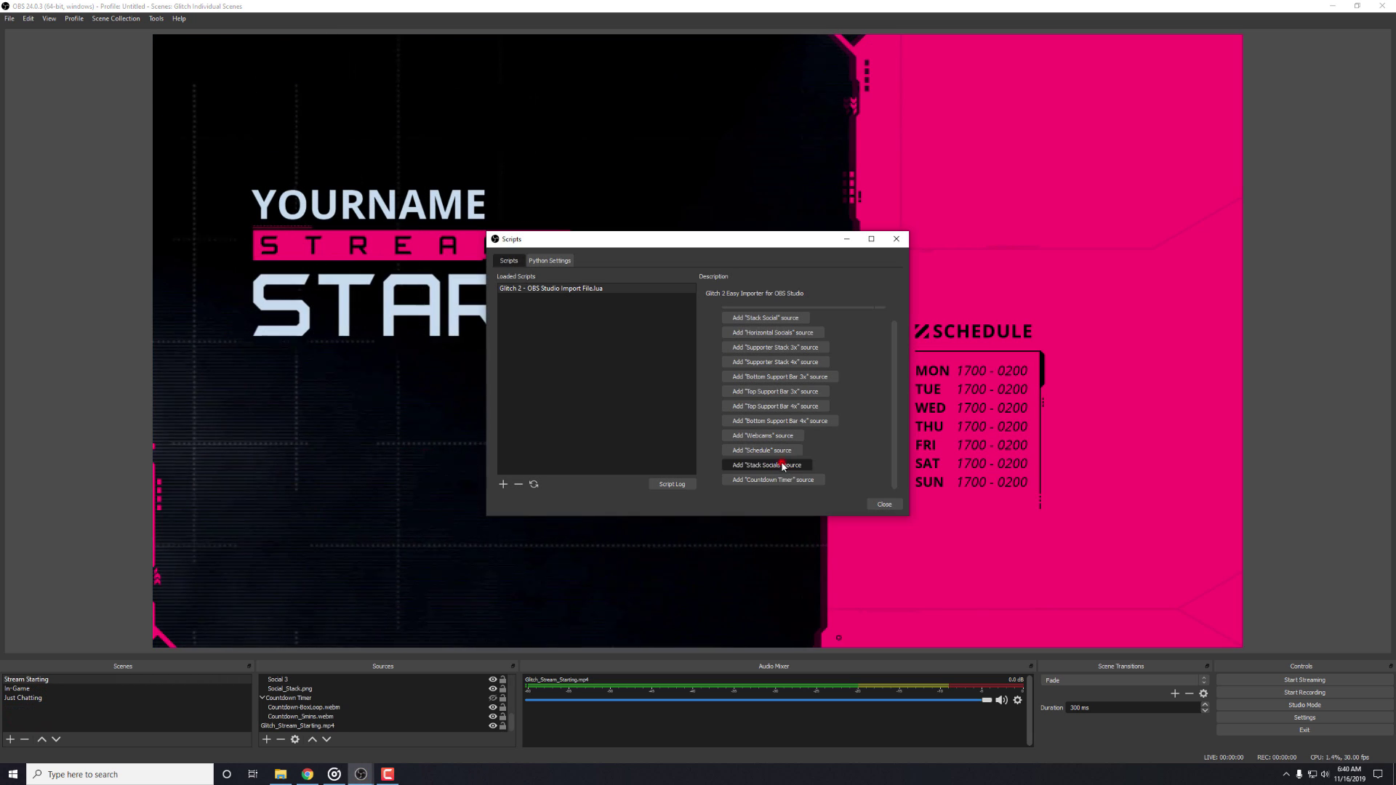
pyautogui.click(783, 465)
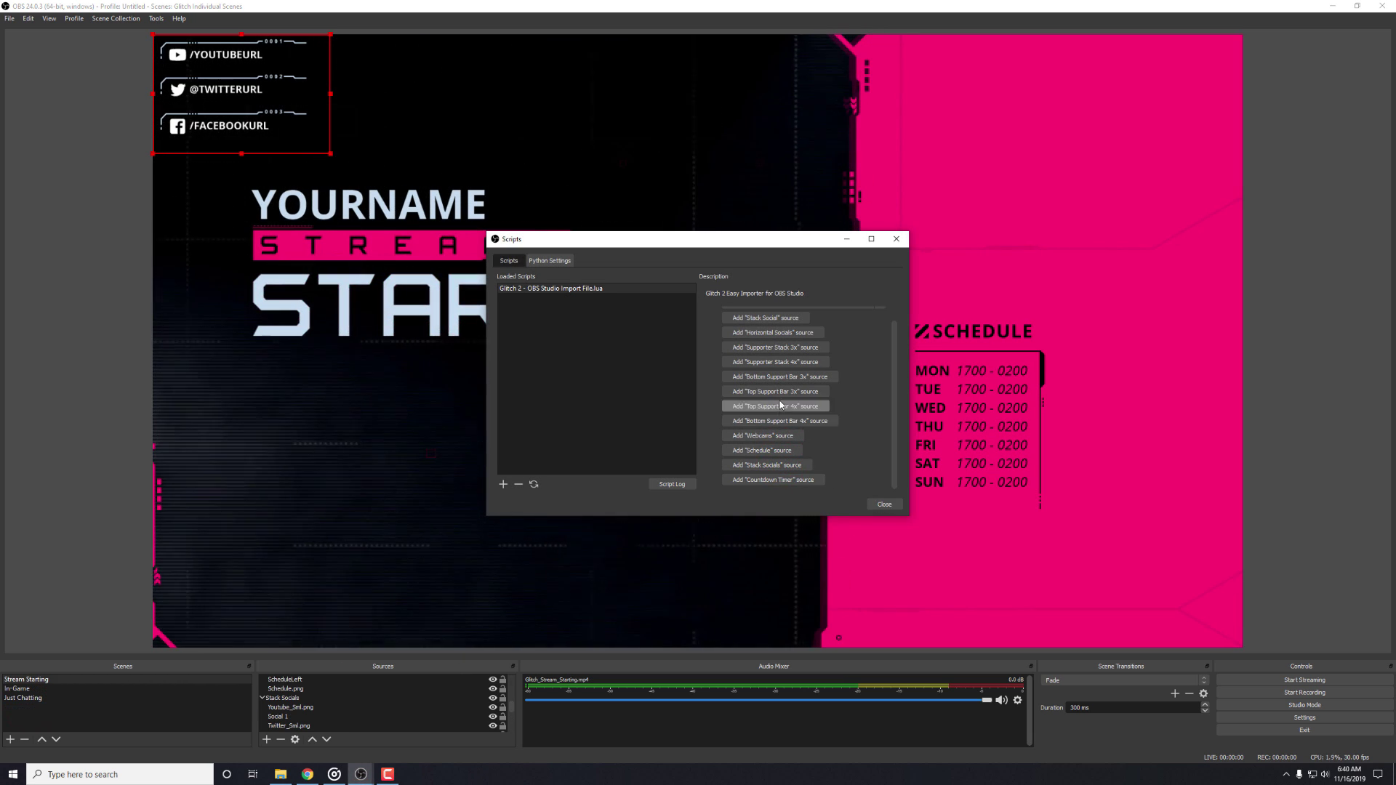
pyautogui.click(776, 392)
pyautogui.click(898, 504)
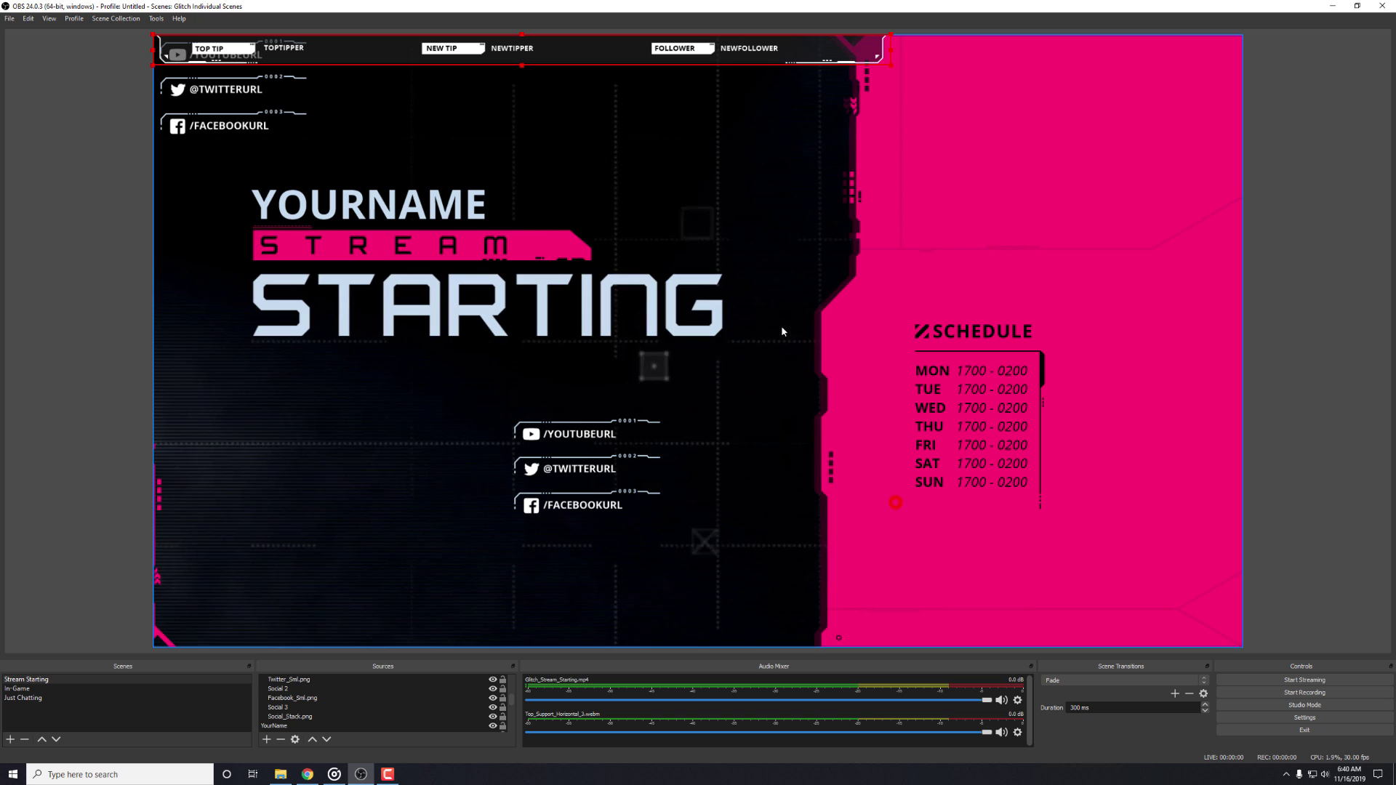
pyautogui.moveTo(631, 41); pyautogui.dragTo(954, 45)
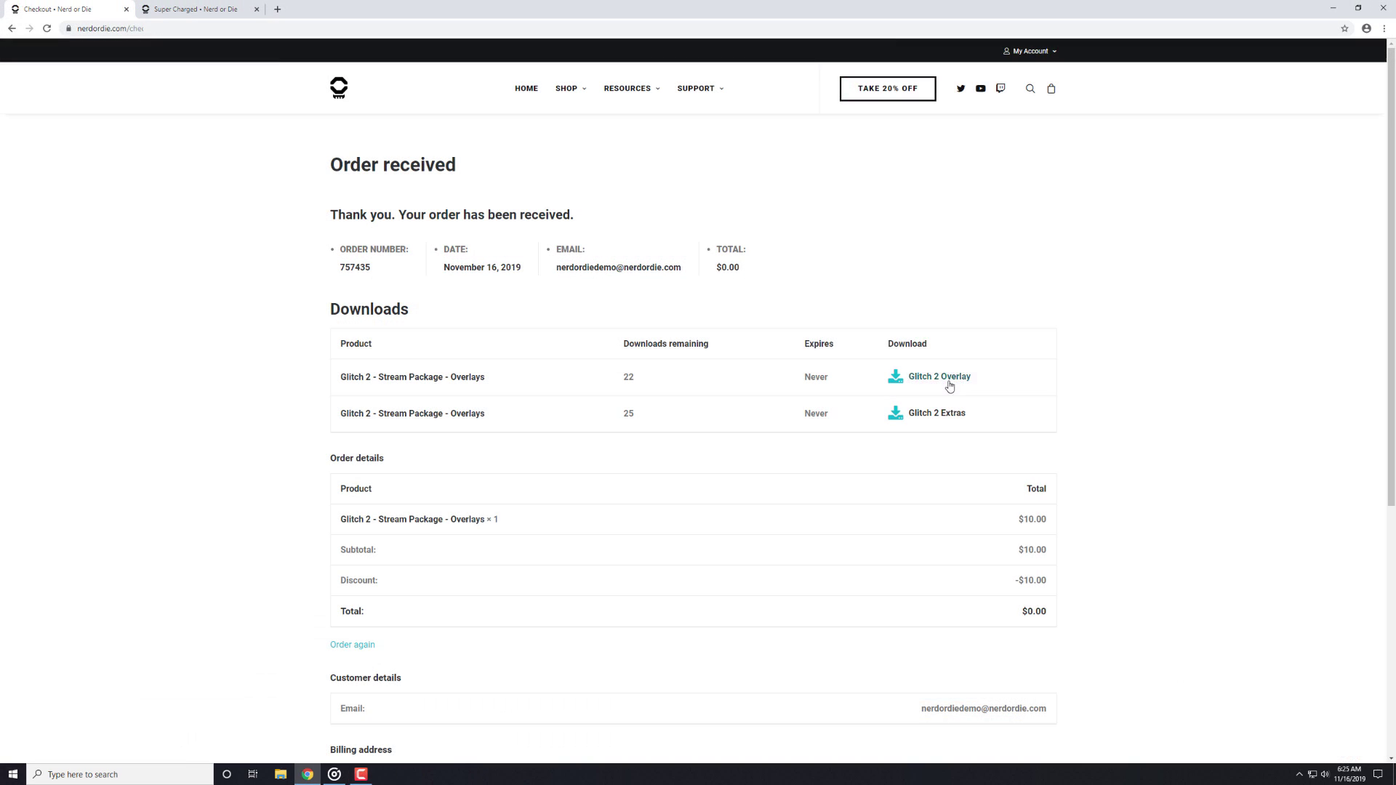
# Download Glitch2_Overlay.zip from the order page, visit the Super Charged page, and open the download's options.
pyautogui.click(948, 377)
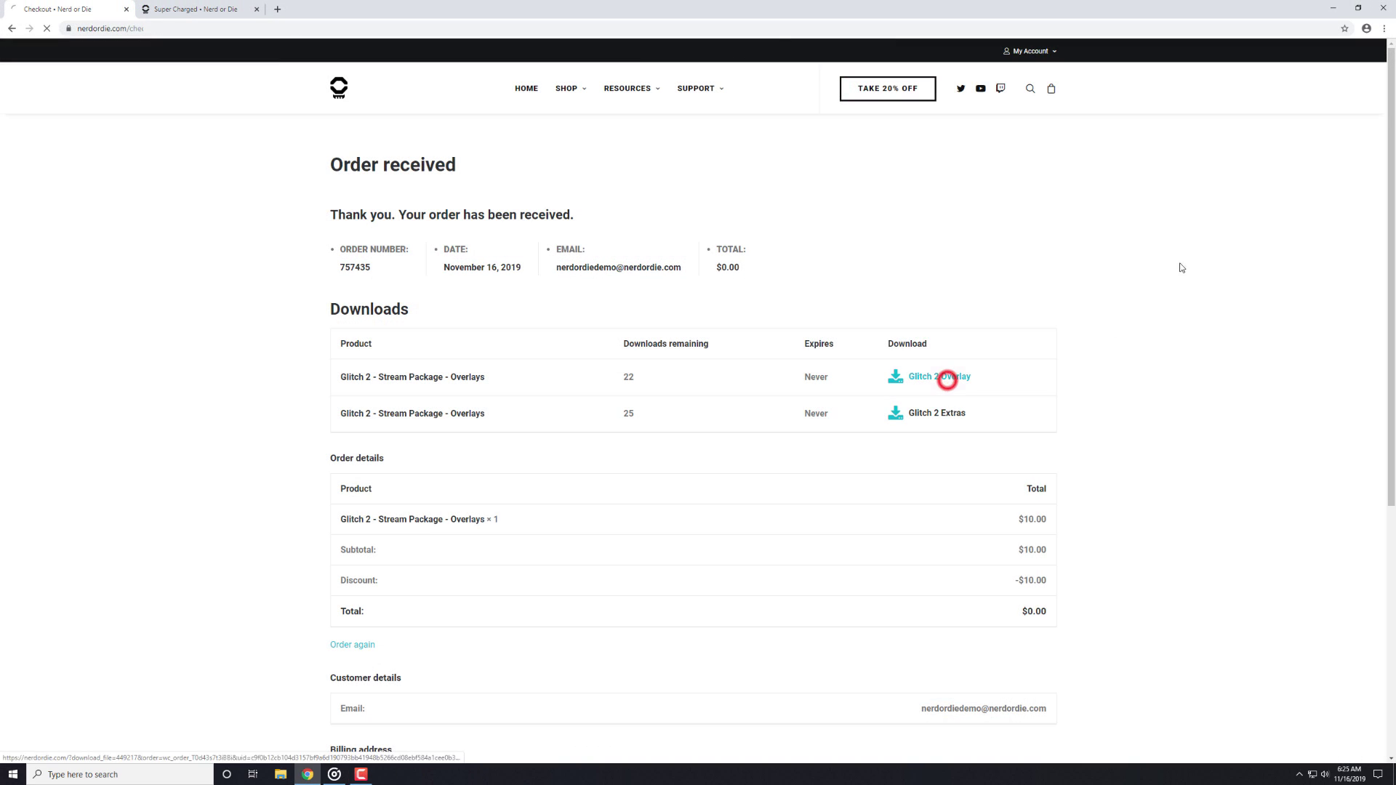
pyautogui.click(1172, 252)
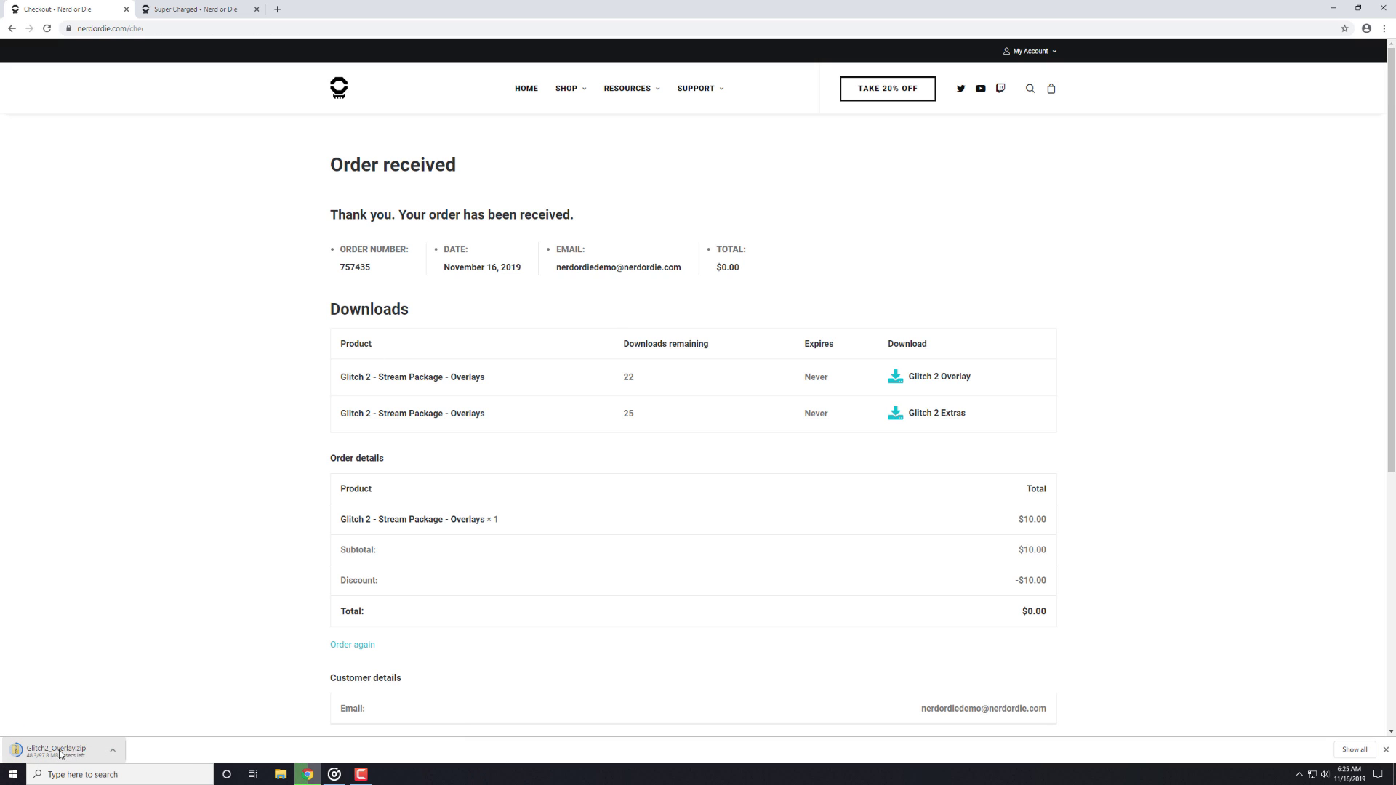
pyautogui.click(192, 14)
pyautogui.click(201, 364)
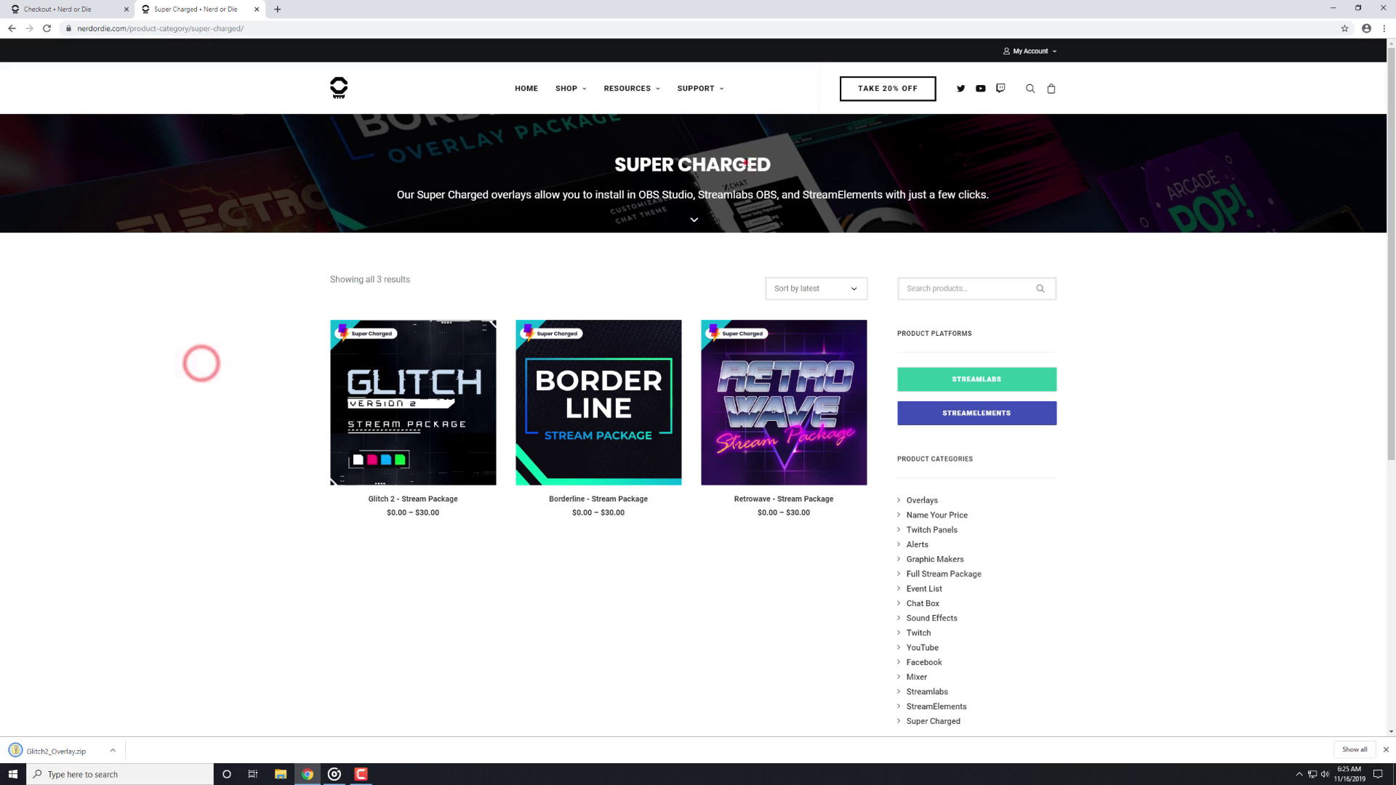
pyautogui.doubleClick(745, 163)
pyautogui.click(579, 266)
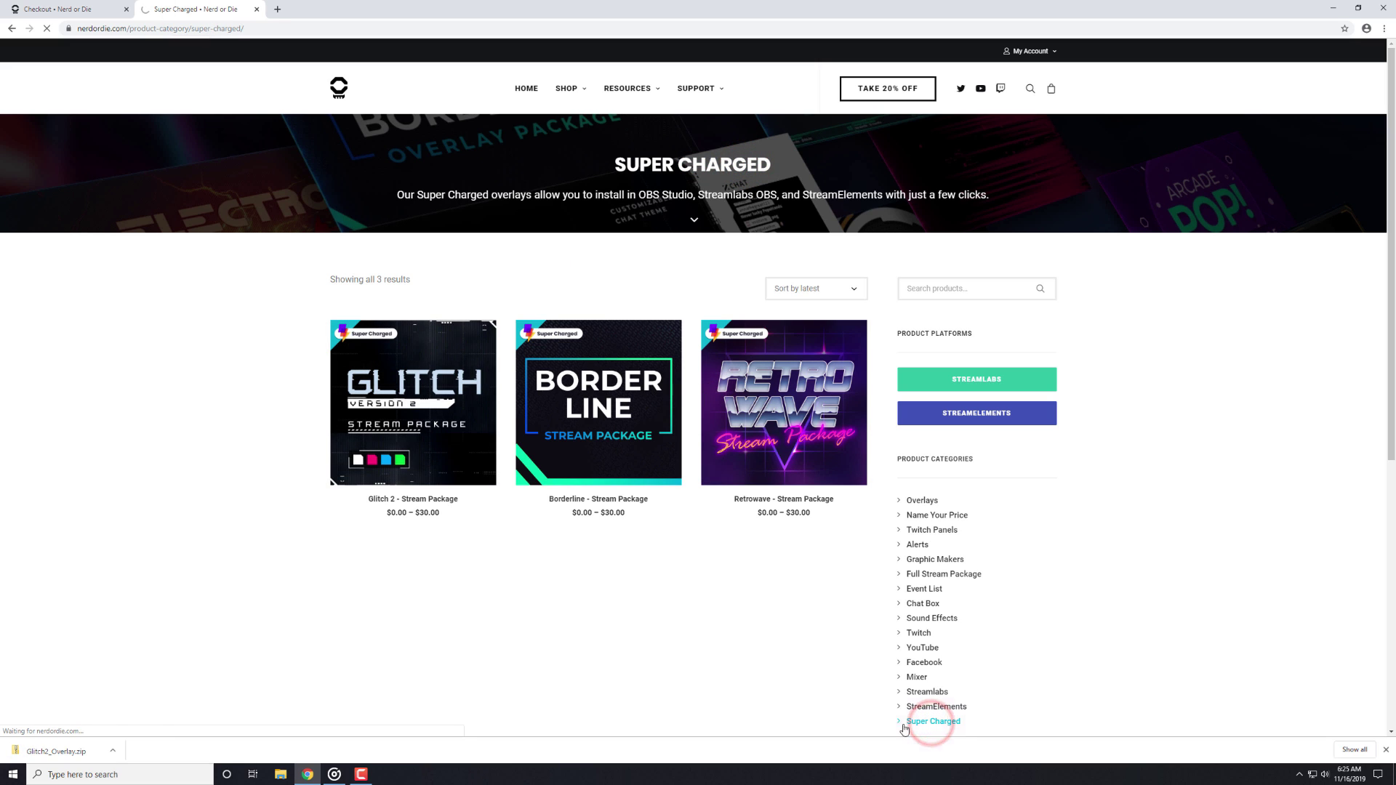
pyautogui.click(112, 751)
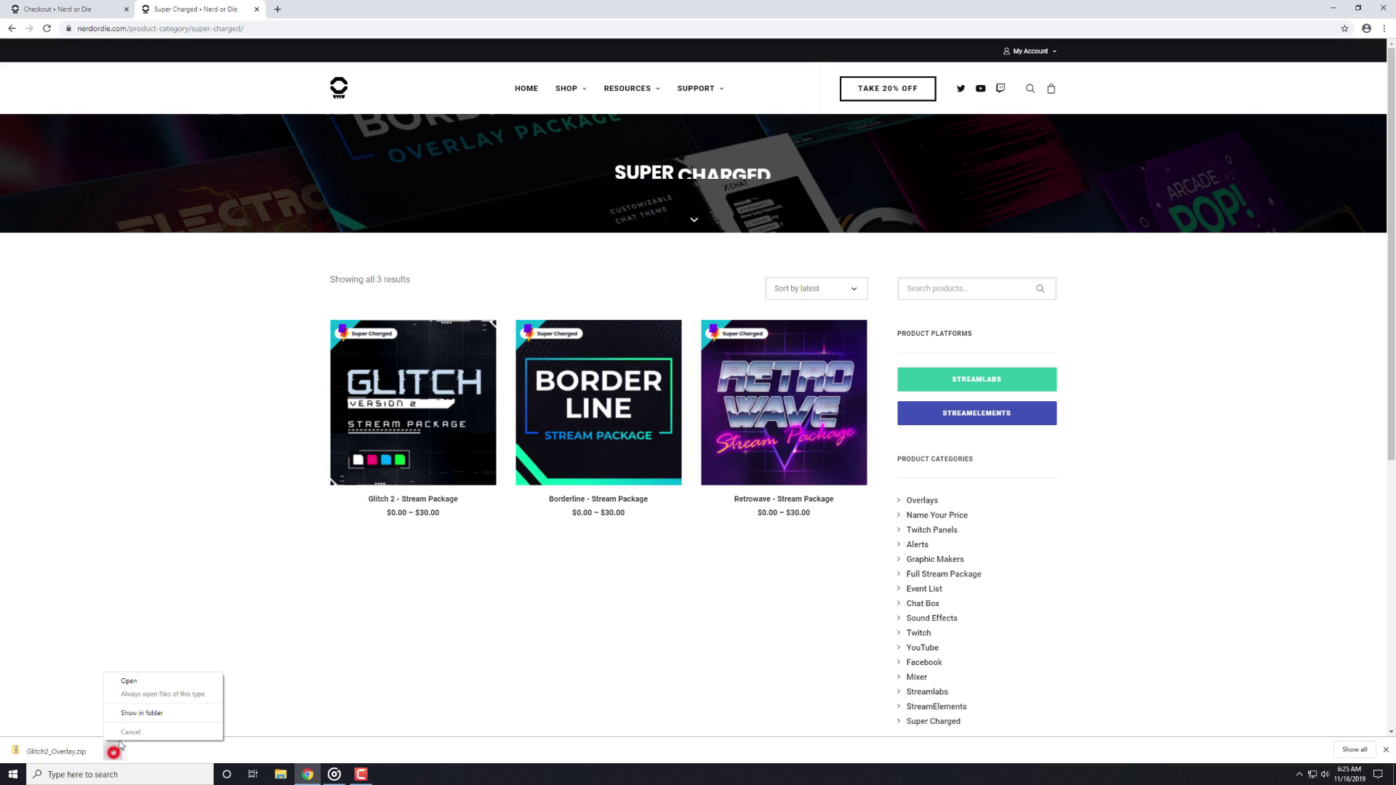
# Extract Glitch2_Overlay.zip in Downloads and drag the extracted Glitch2_Overlay folder onto the desktop.
pyautogui.click(145, 713)
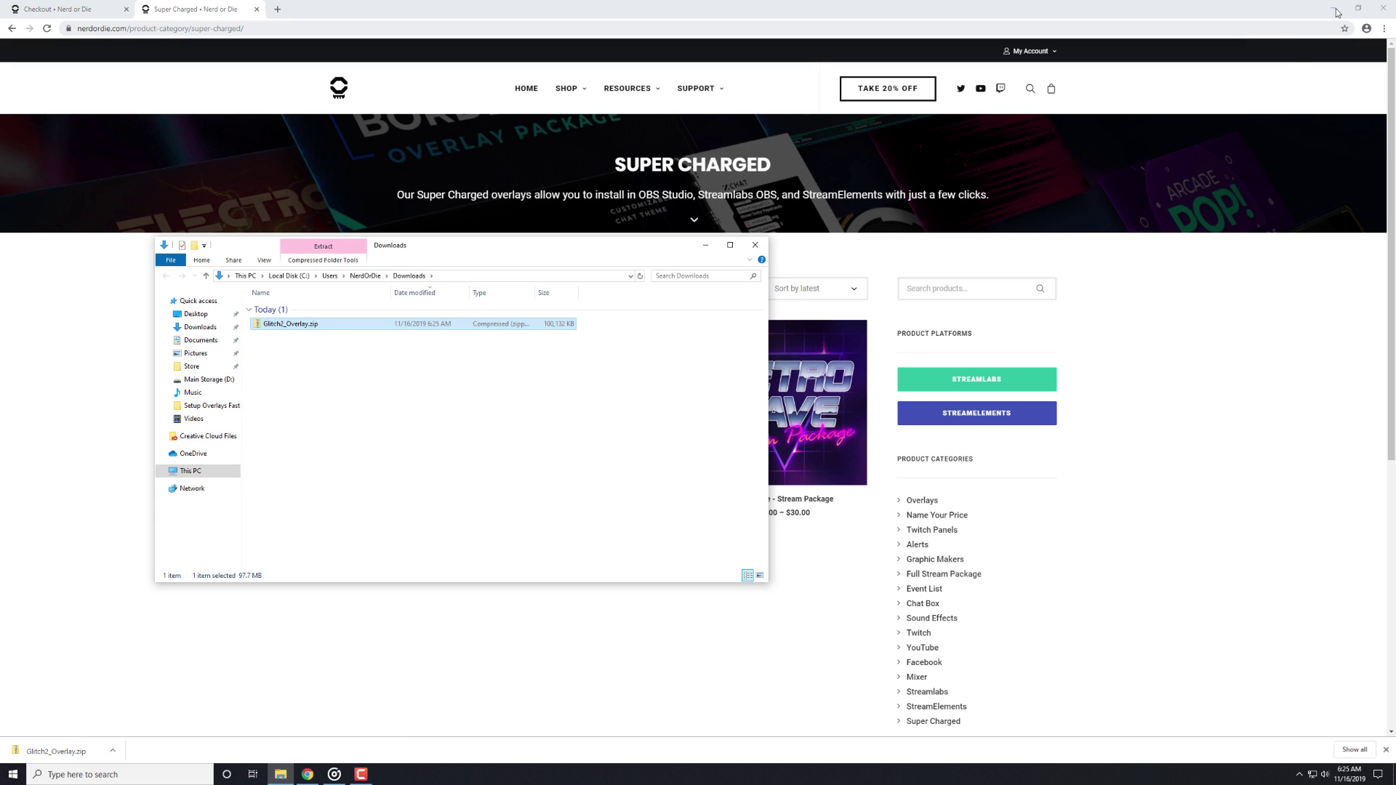
pyautogui.click(1335, 8)
pyautogui.rightClick(313, 332)
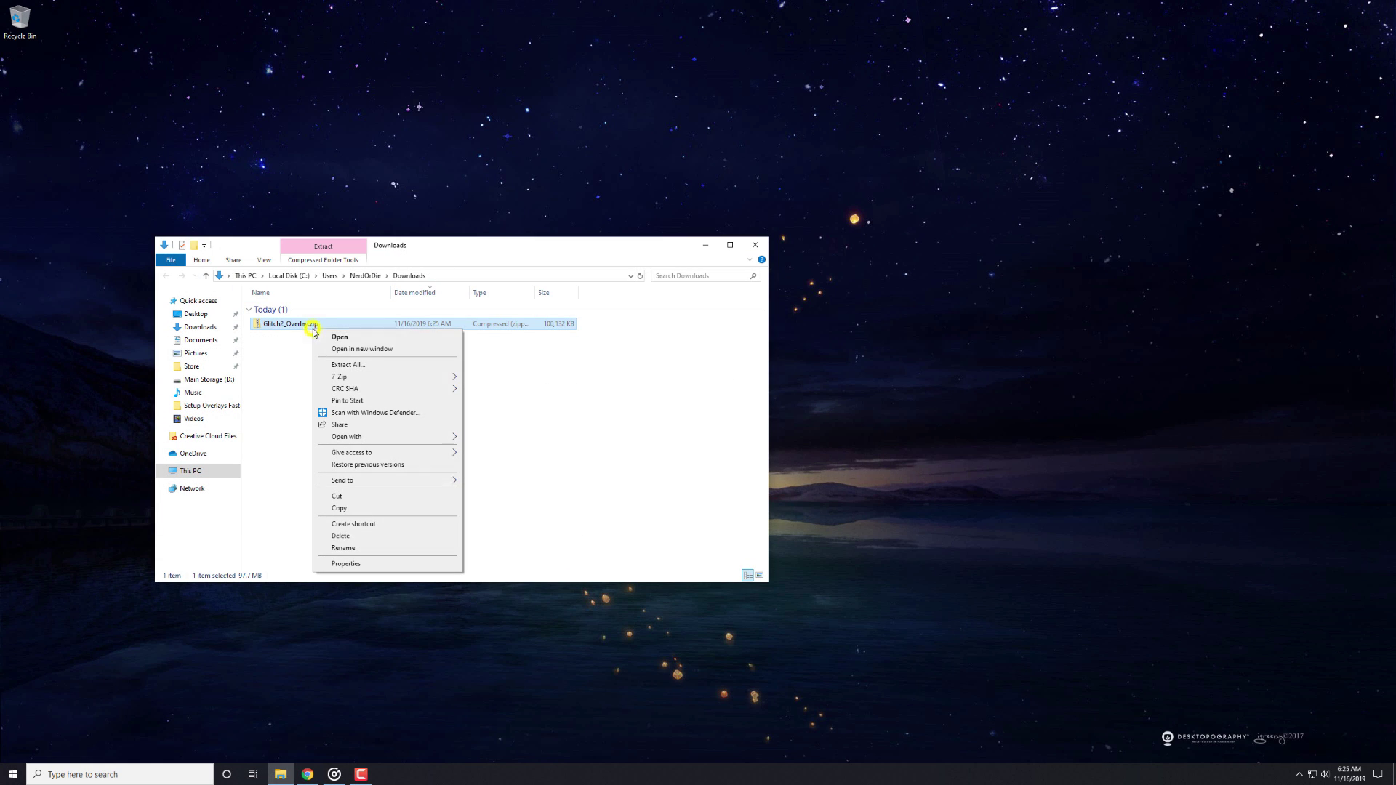
pyautogui.click(352, 362)
pyautogui.click(796, 492)
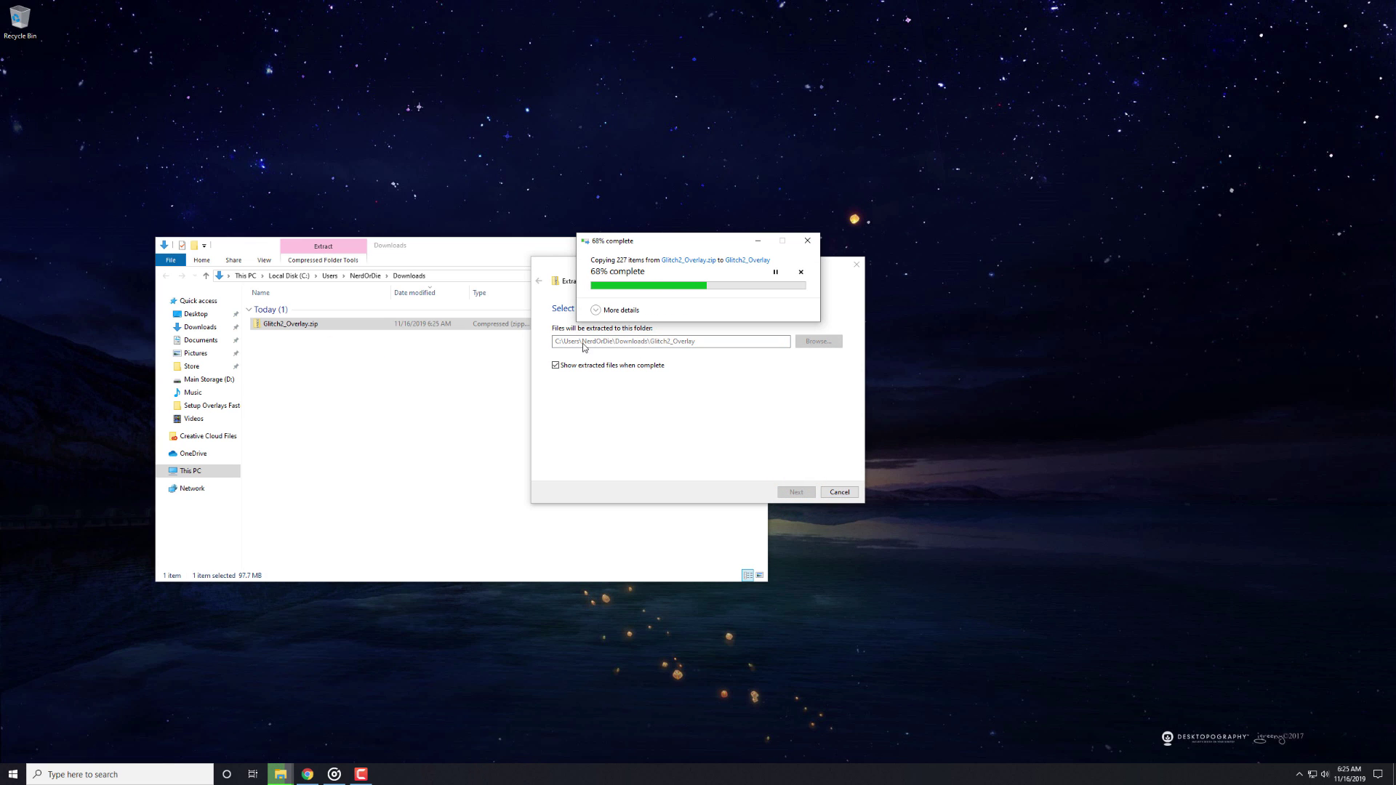
pyautogui.moveTo(300, 325); pyautogui.dragTo(1042, 342)
pyautogui.click(770, 259)
# Open the desktop Glitch2_Overlay folder and browse Graphic Assets - Individual Files, selecting Panels and Webcams.
pyautogui.click(755, 245)
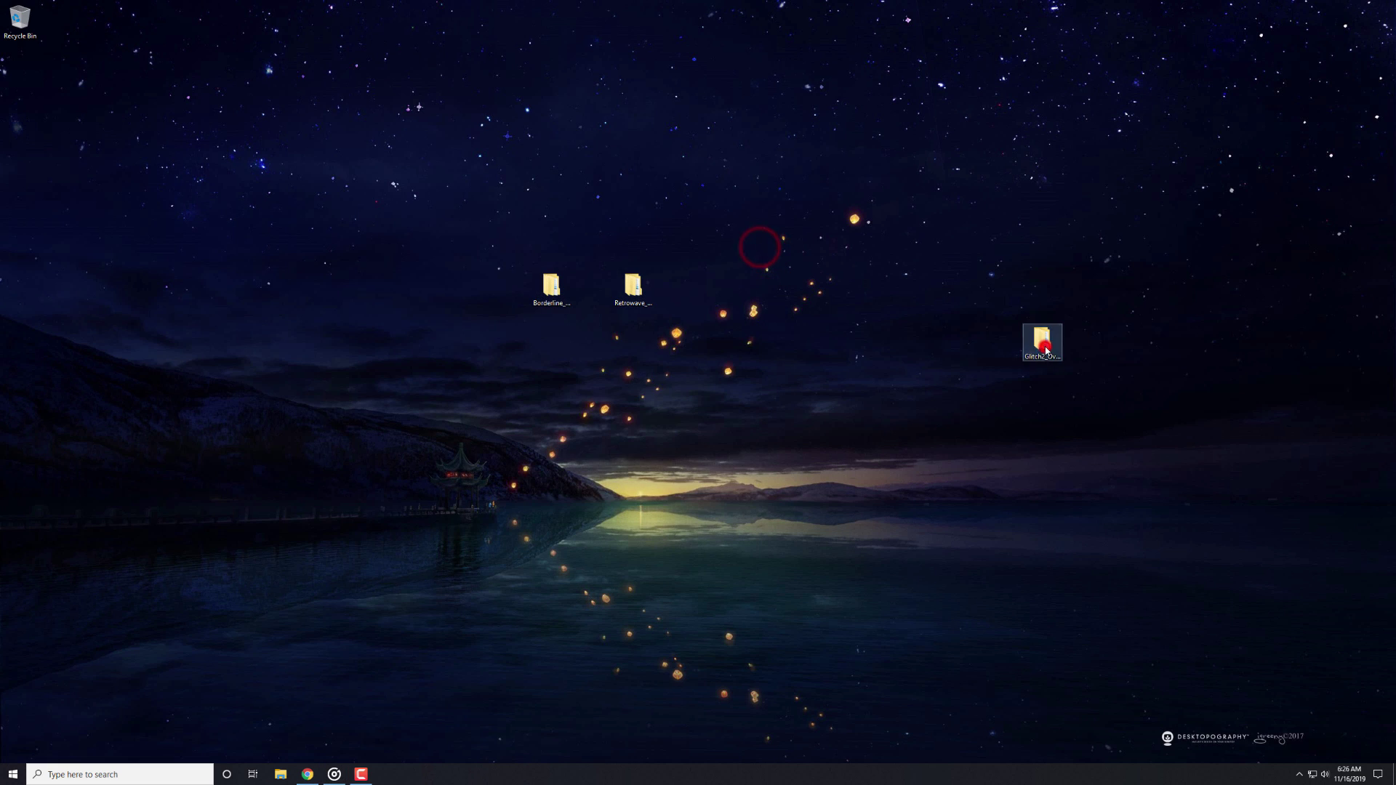
pyautogui.doubleClick(1043, 342)
pyautogui.doubleClick(280, 366)
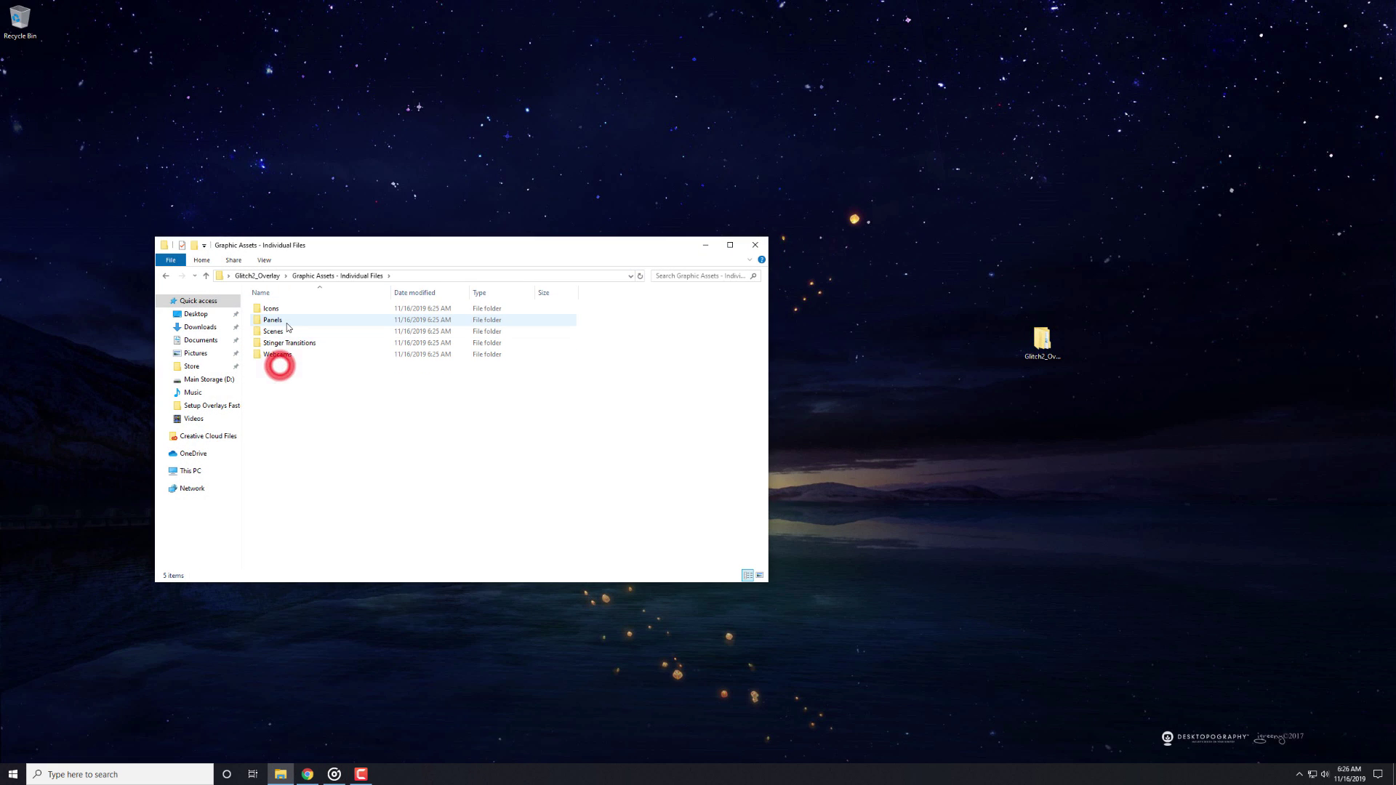
pyautogui.click(287, 321)
pyautogui.click(279, 355)
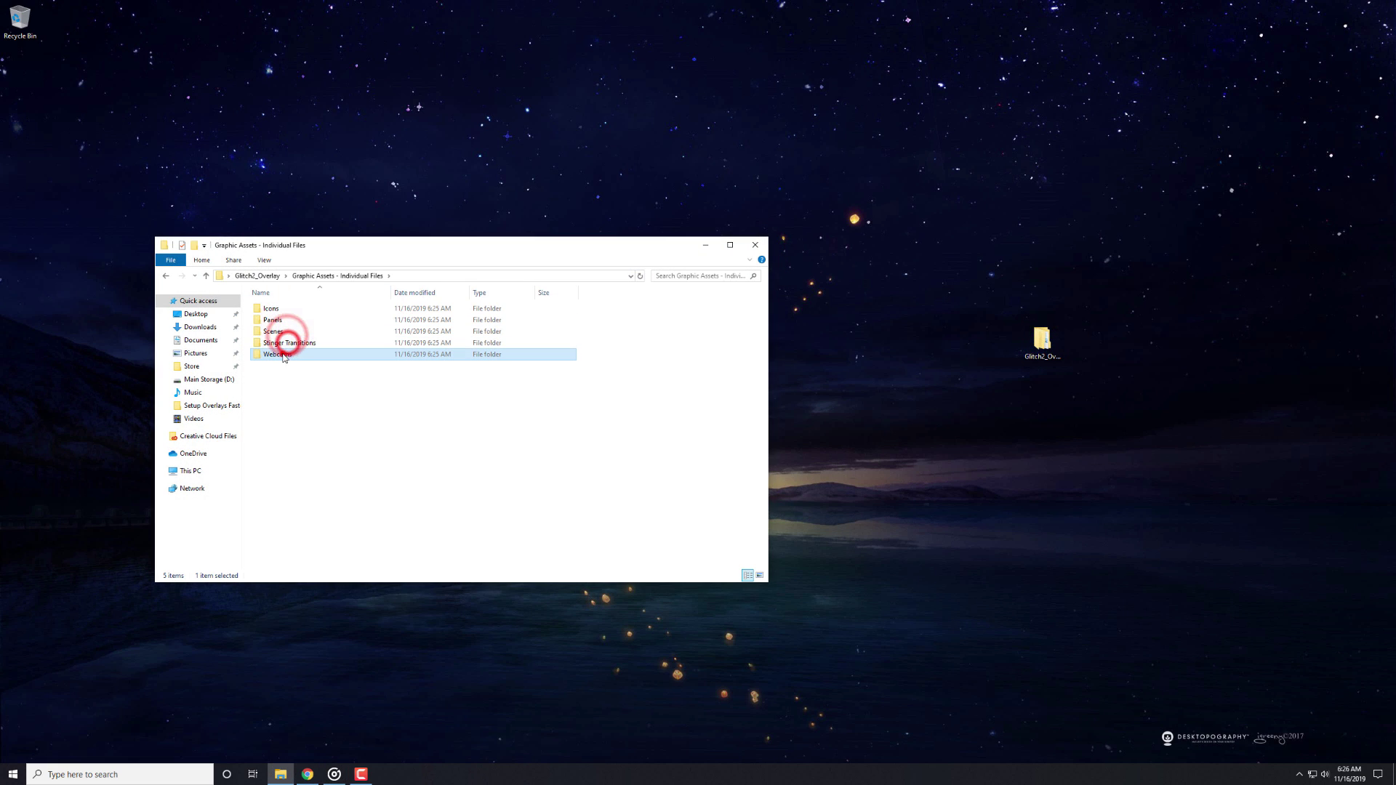
# Open ~OBS Studio - Quick Install and select the Glitch 2 - OBS Studio Import File.lua.
pyautogui.click(260, 277)
pyautogui.click(311, 427)
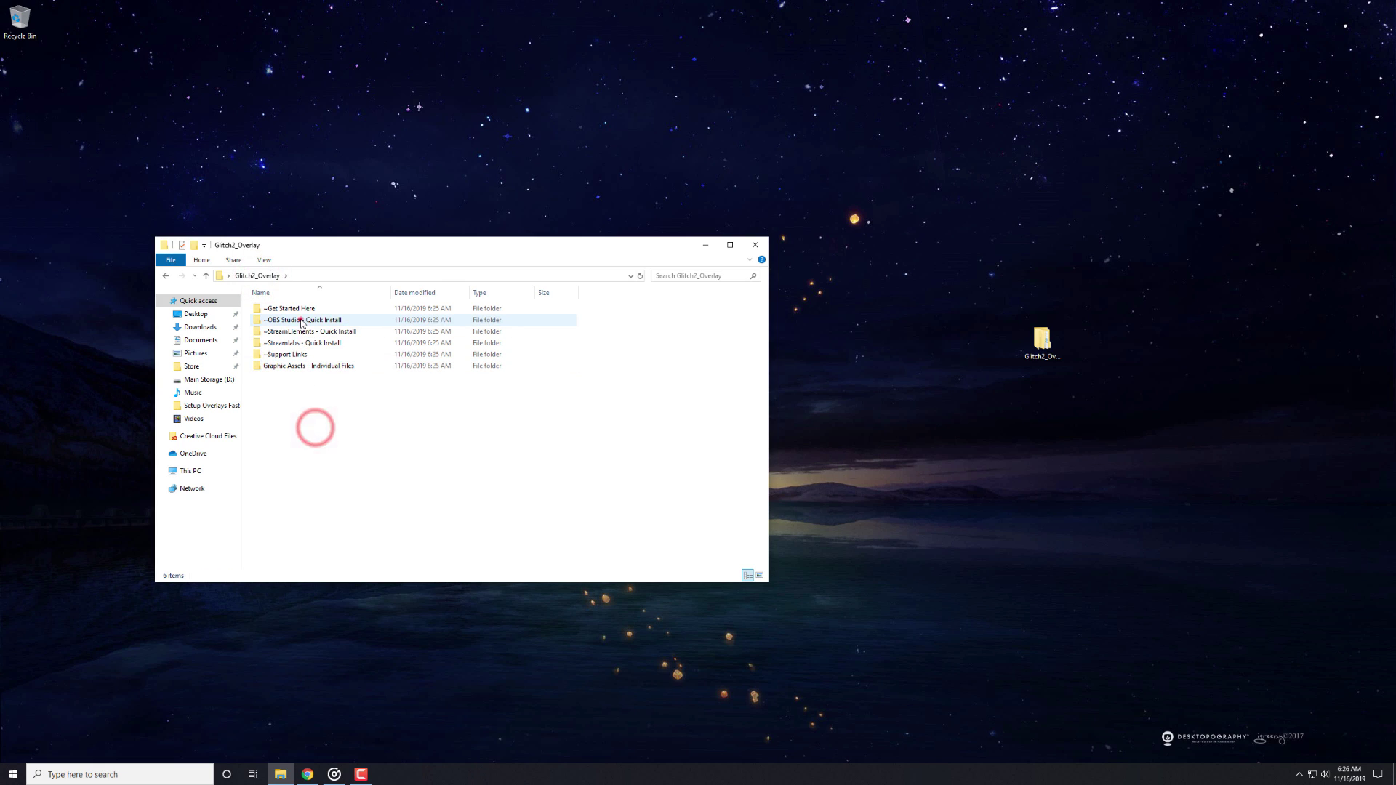
pyautogui.click(304, 322)
pyautogui.doubleClick(304, 322)
pyautogui.click(312, 310)
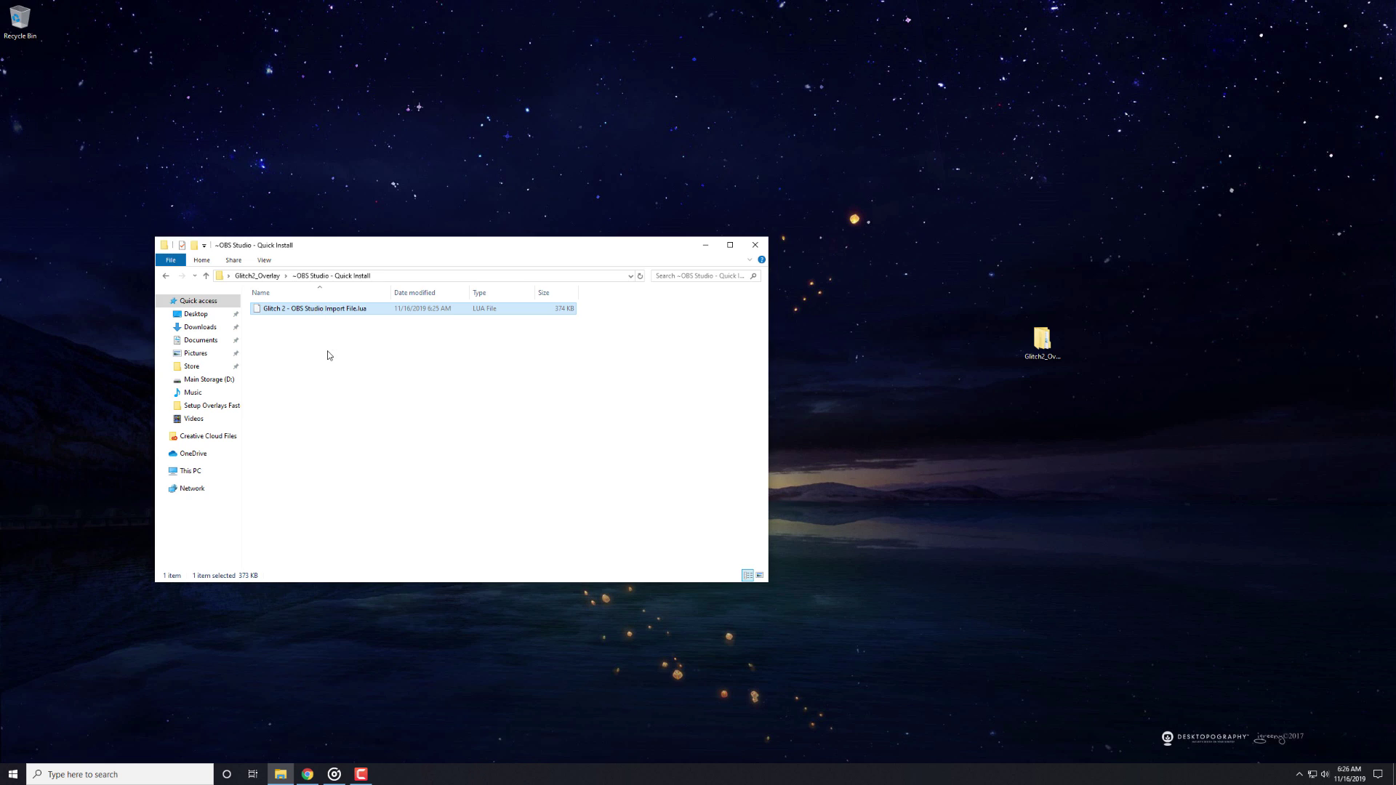
# Open the Glitch 2 Setup Guide from Glitch2_Overlay's ~Get Started Here folder and follow its Frostbite link.
pyautogui.click(253, 277)
pyautogui.click(352, 433)
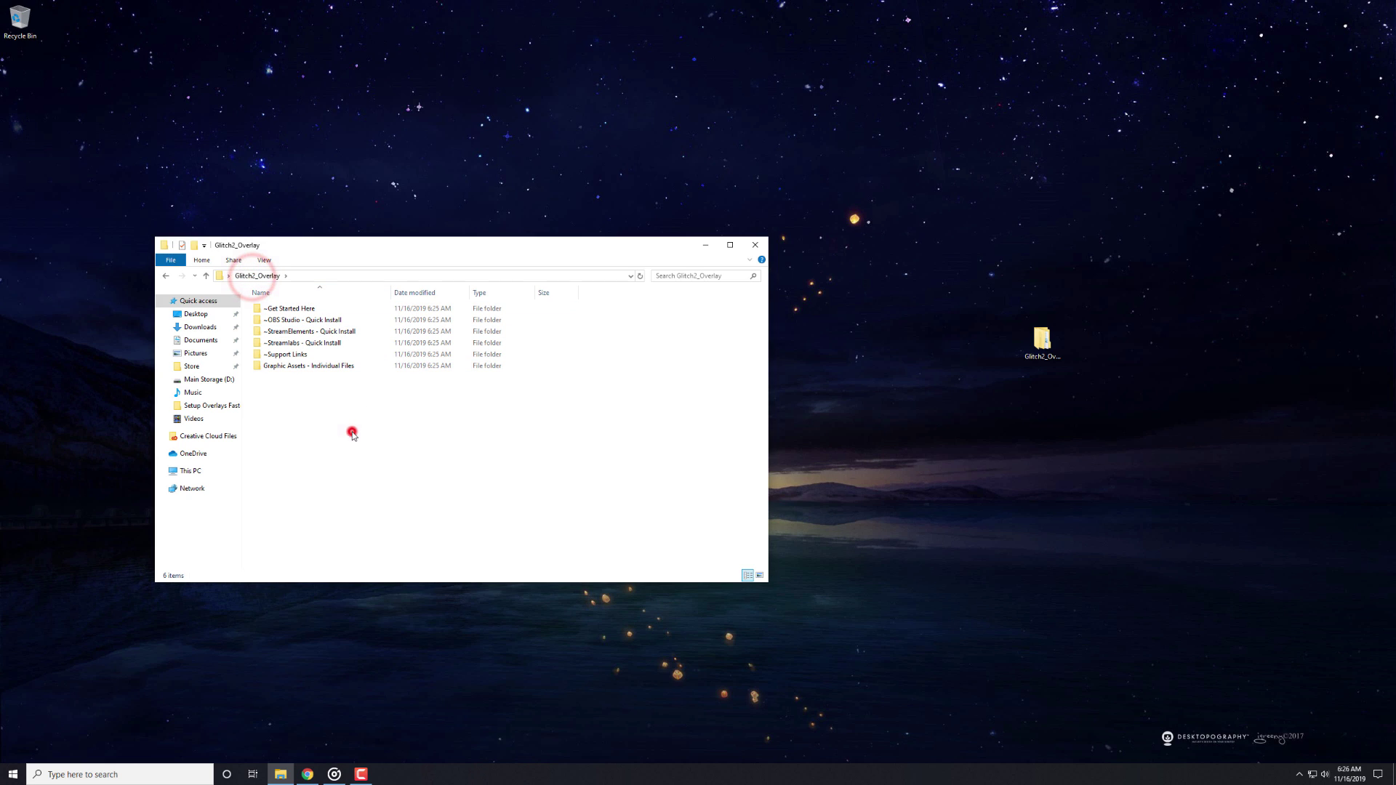
pyautogui.click(188, 315)
pyautogui.click(373, 375)
pyautogui.click(282, 320)
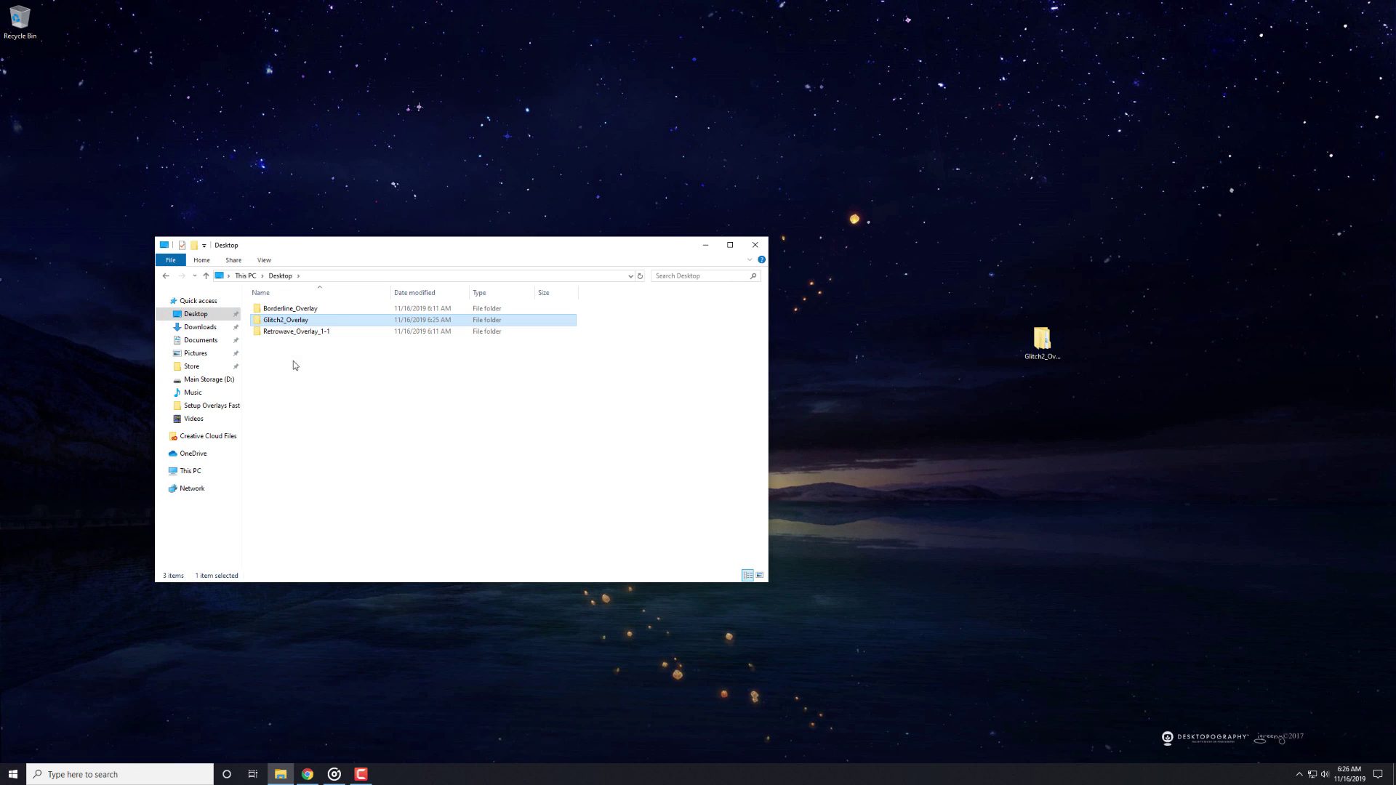
pyautogui.doubleClick(319, 322)
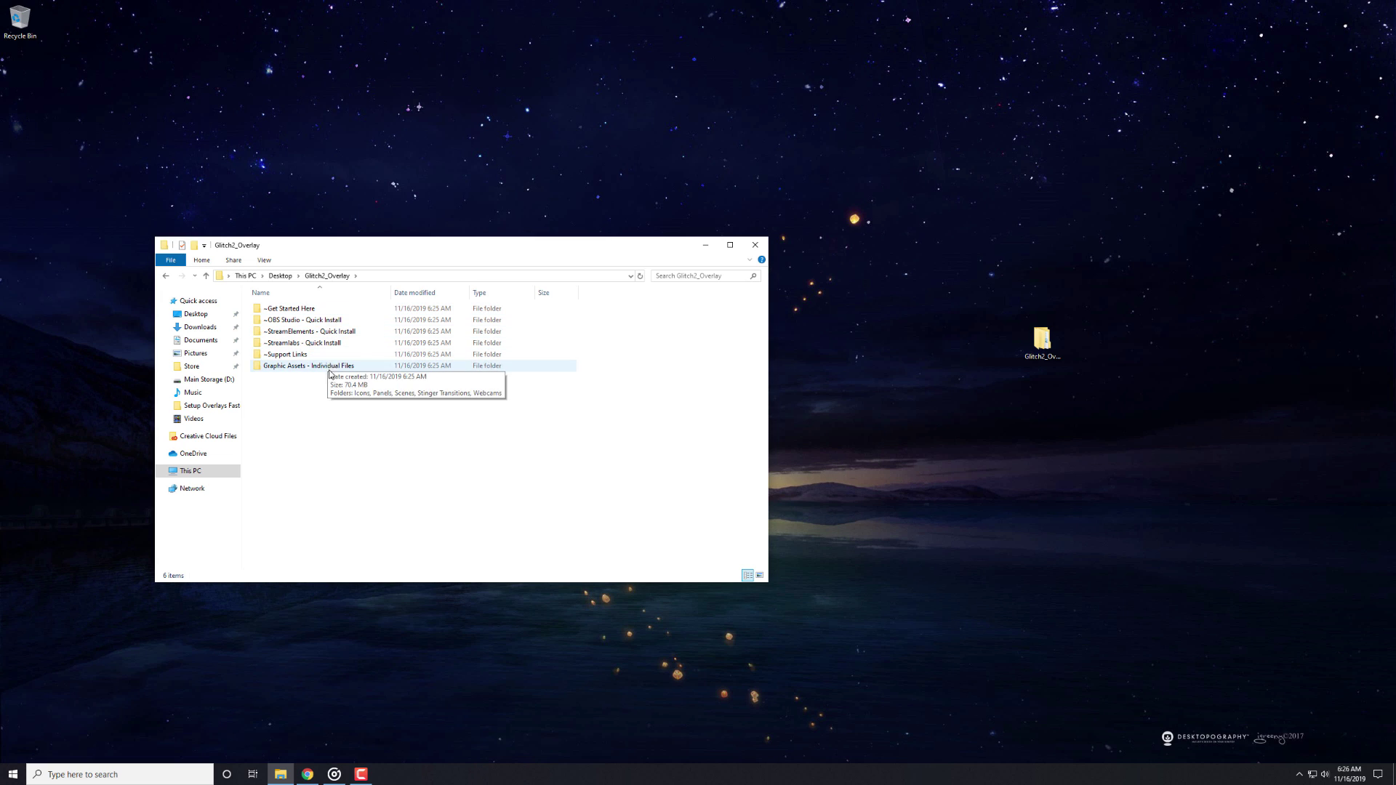
pyautogui.doubleClick(310, 312)
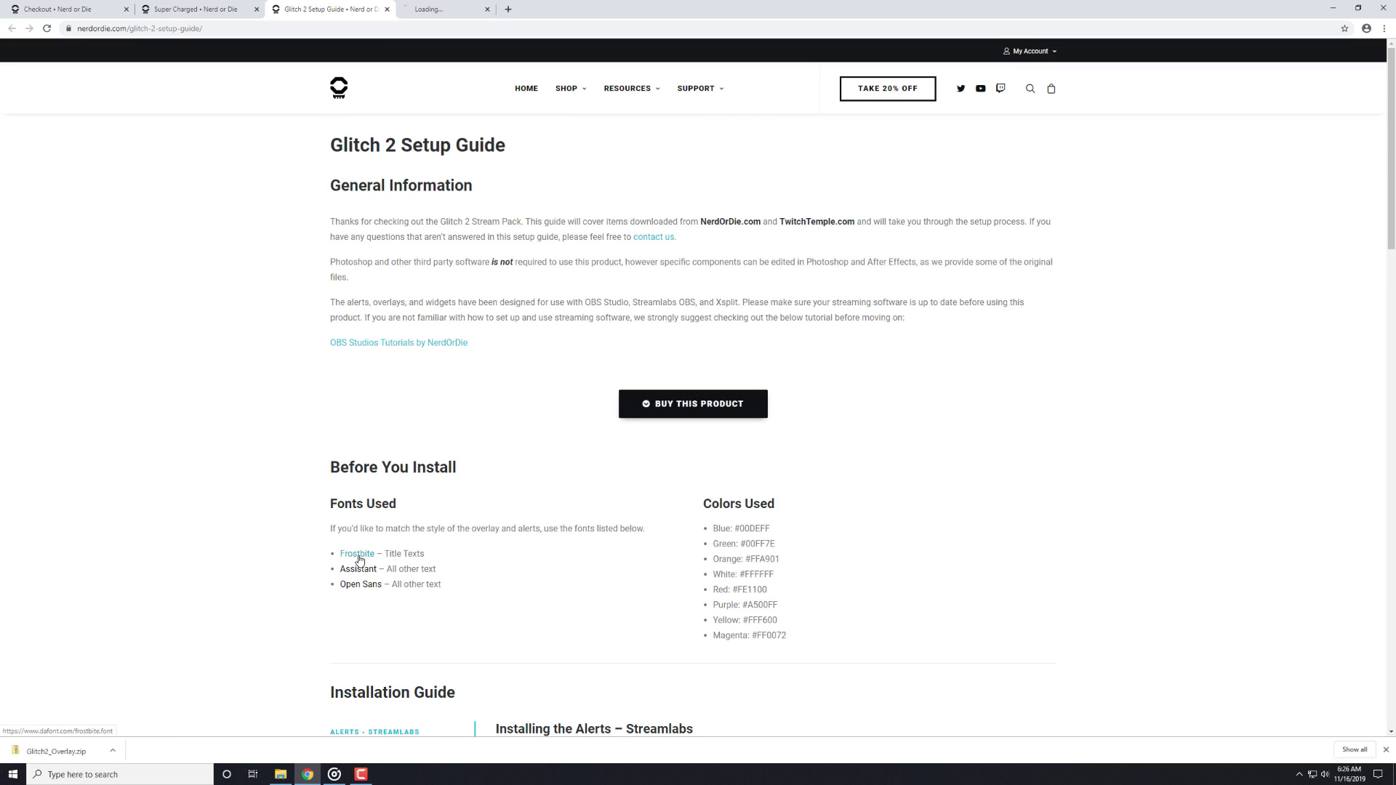
pyautogui.click(465, 15)
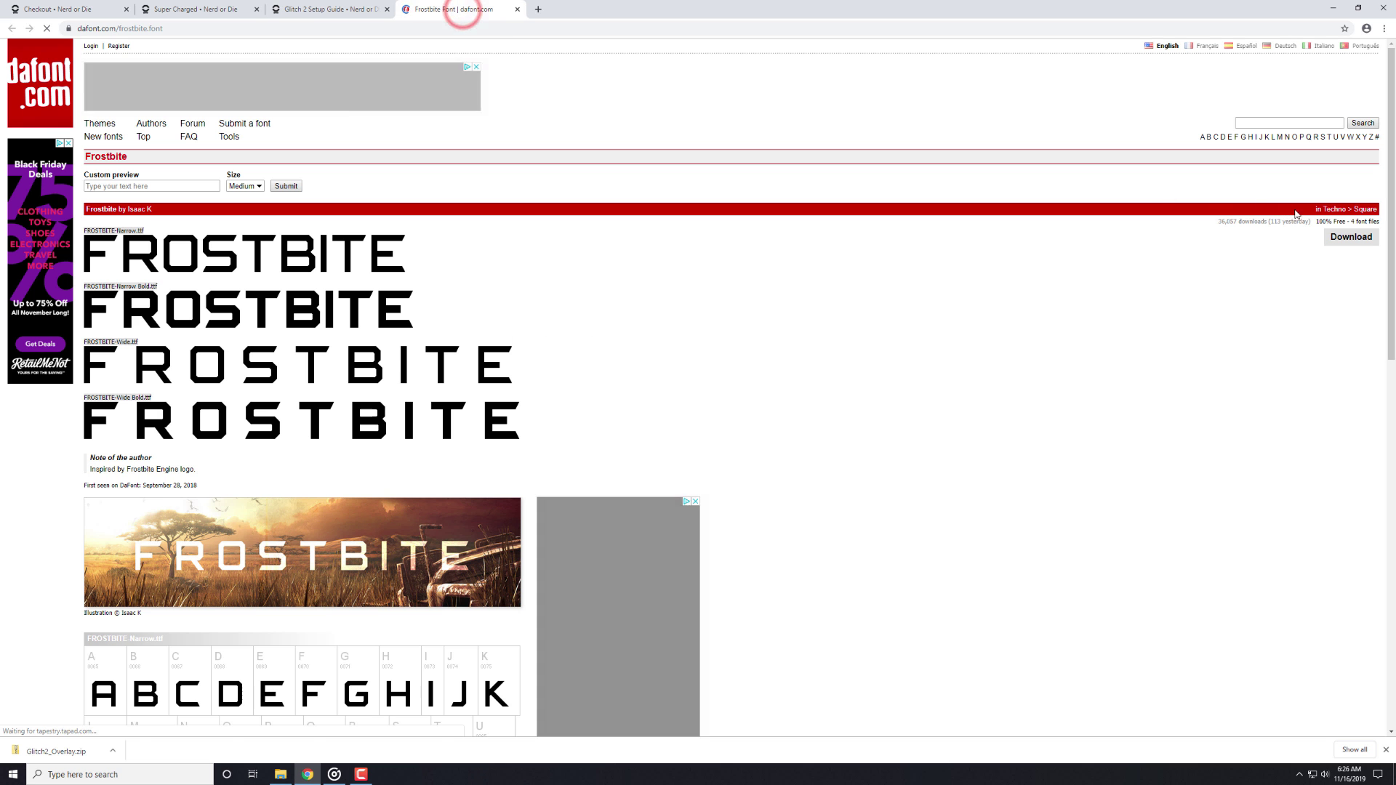
# Download frostbite.zip from dafont and extract it into a frostbite folder.
pyautogui.click(1365, 238)
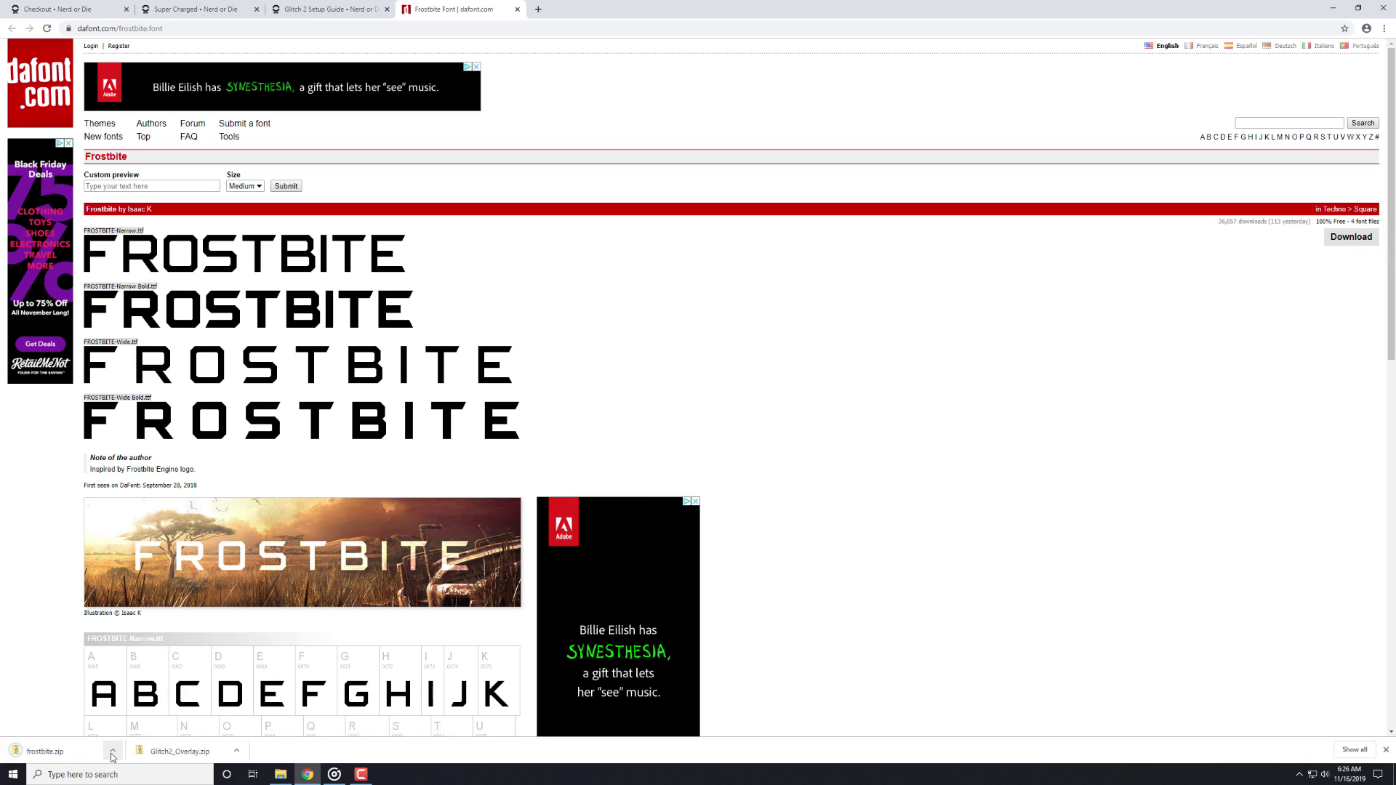
pyautogui.click(113, 751)
pyautogui.click(146, 714)
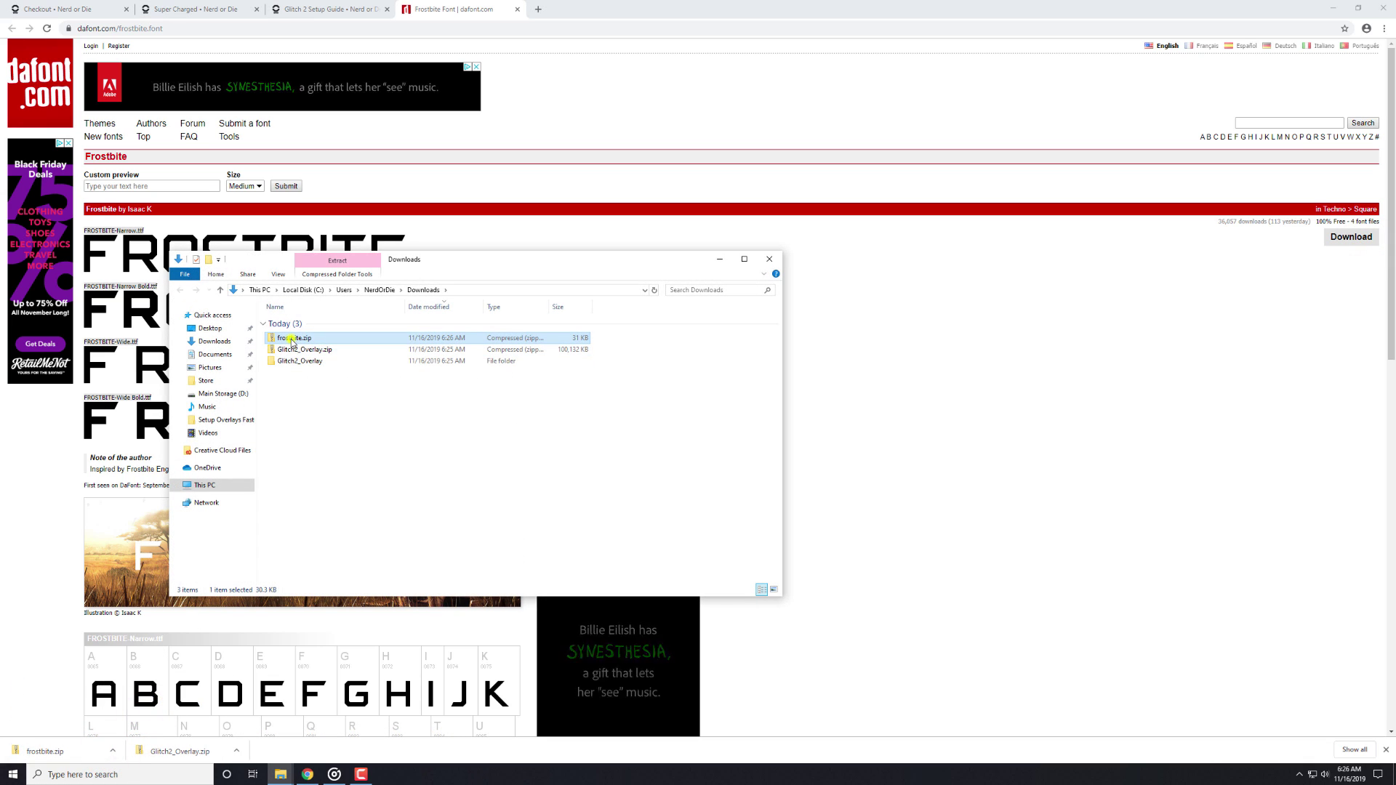
pyautogui.rightClick(291, 339)
pyautogui.click(337, 376)
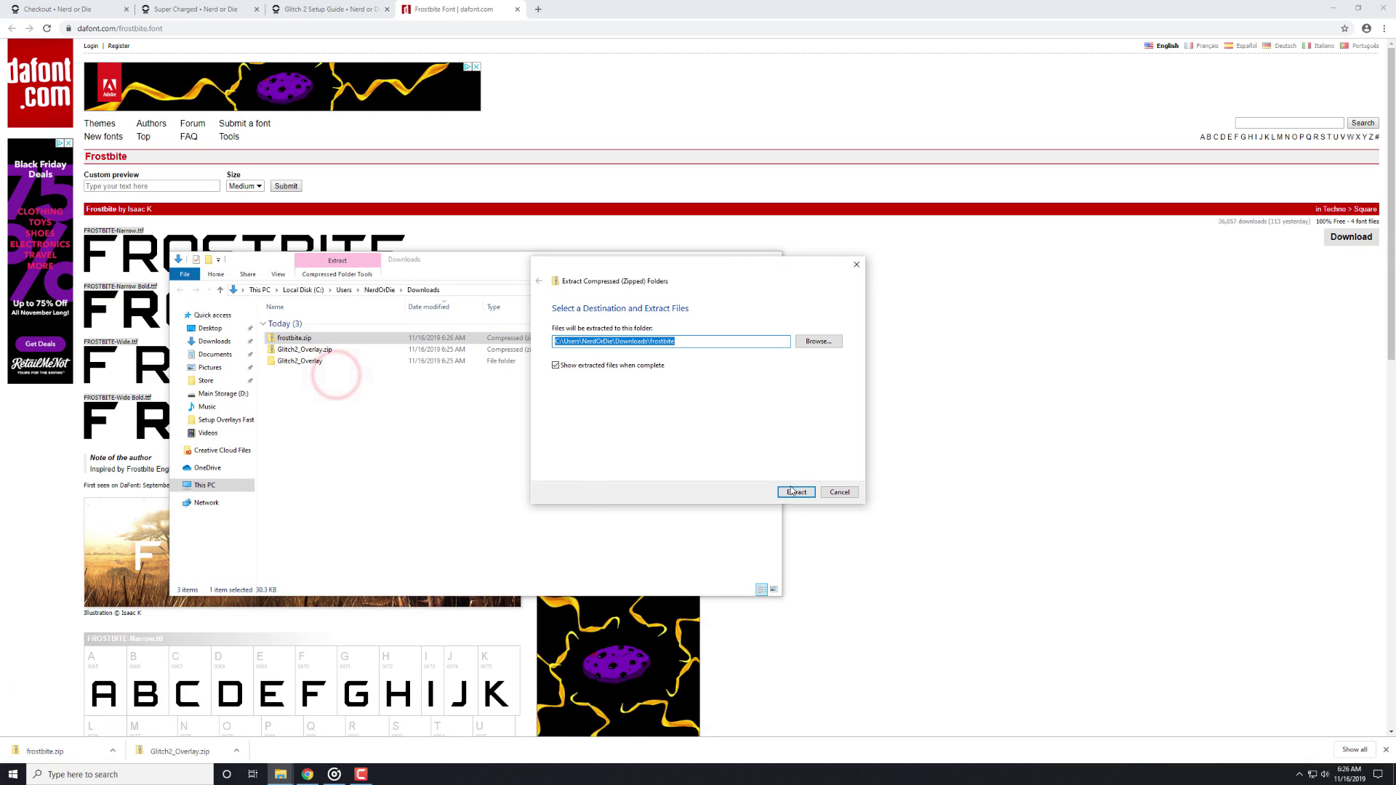
pyautogui.click(790, 491)
# Install all four FROSTBITE font files for all users and close both Explorer windows.
pyautogui.click(327, 370)
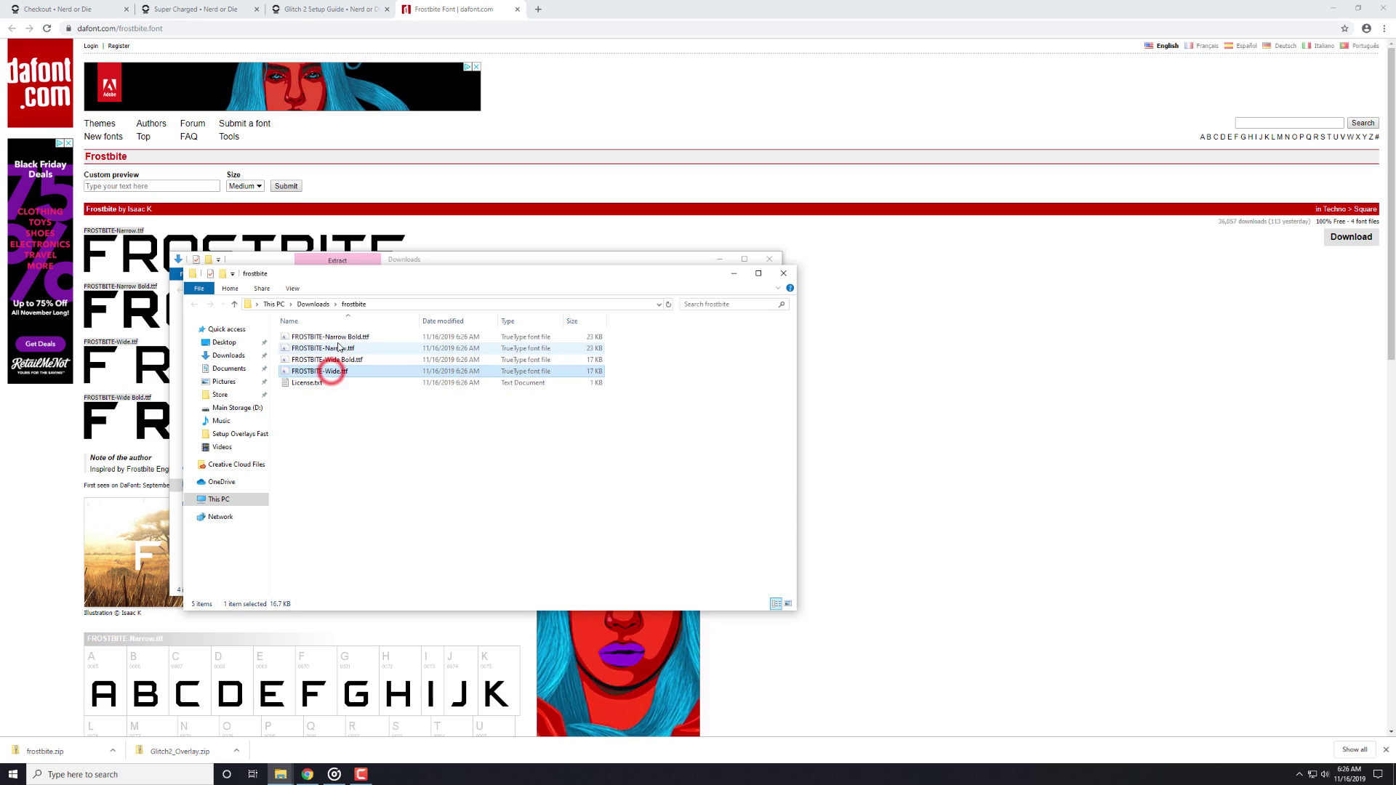
pyautogui.keyDown('shift'); pyautogui.click(337, 338); pyautogui.keyUp('shift')
pyautogui.rightClick(339, 340)
pyautogui.click(385, 384)
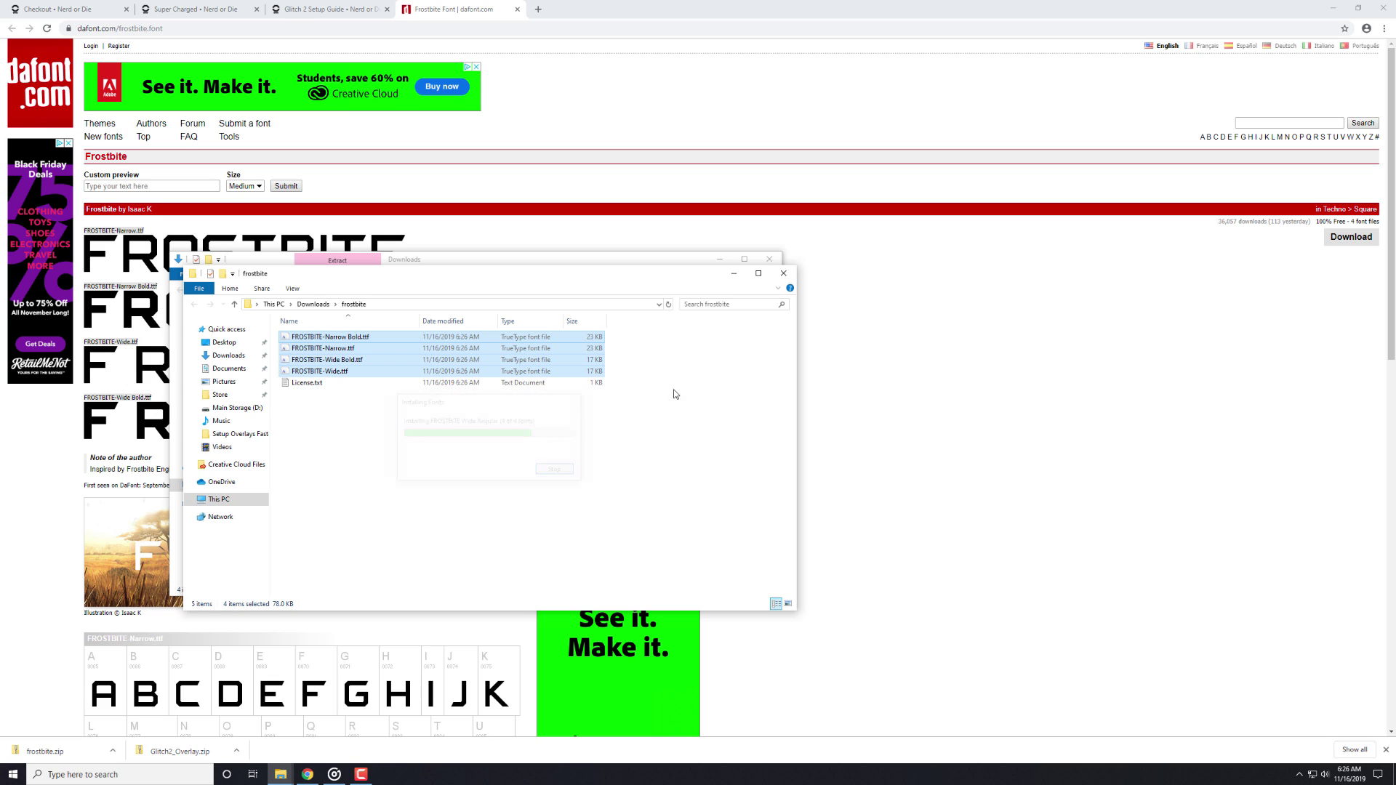
pyautogui.click(783, 273)
pyautogui.click(770, 260)
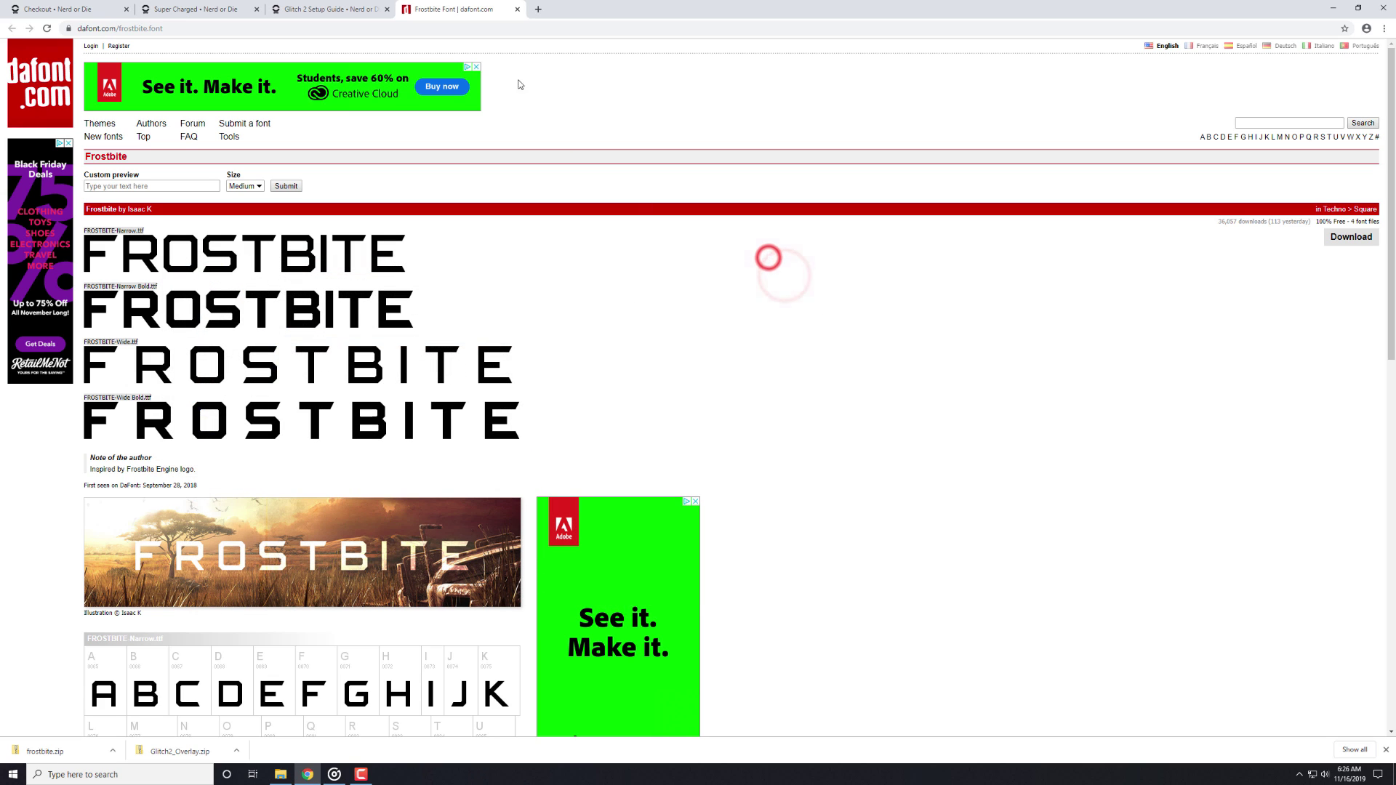
# Close the dafont tab, then select the Assistant family on Google Fonts and download its font files.
pyautogui.click(517, 8)
pyautogui.click(352, 14)
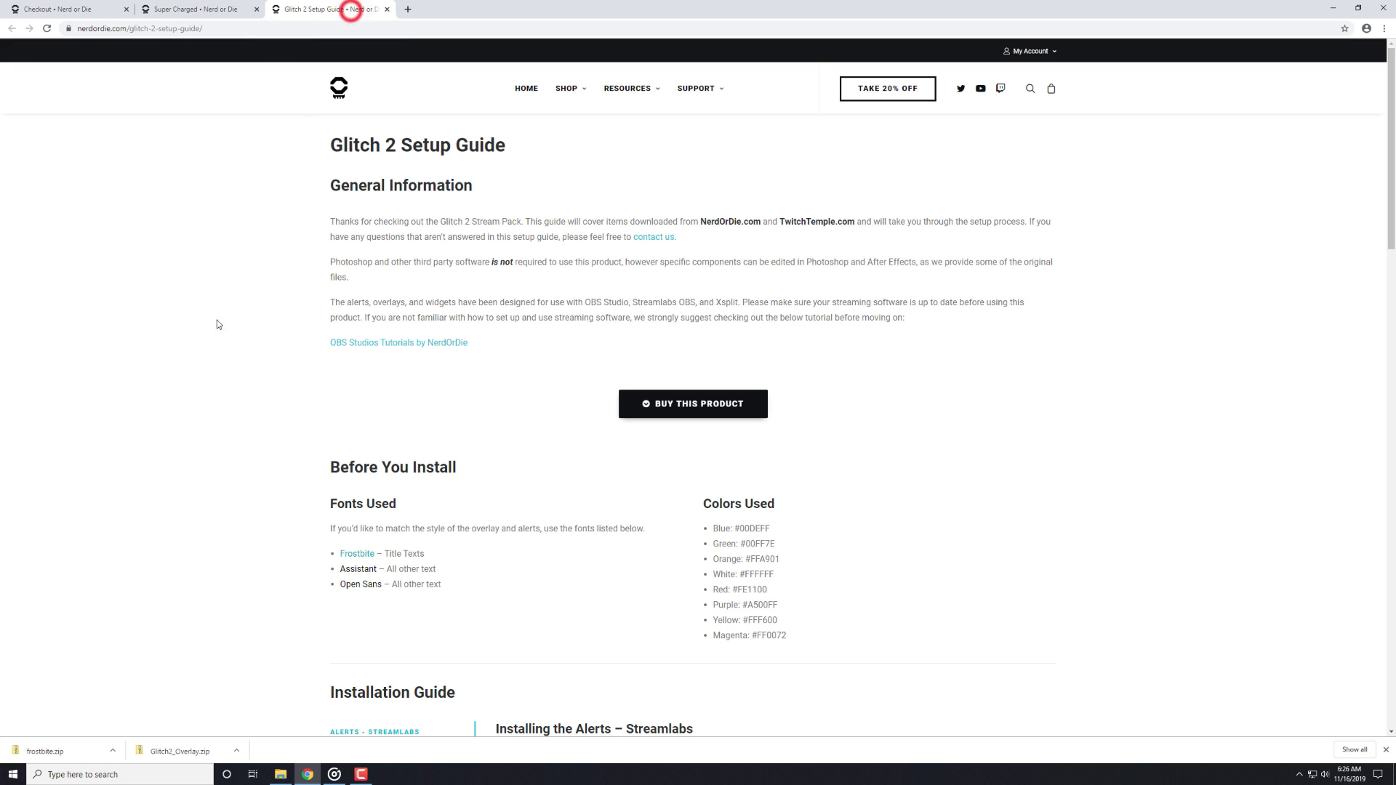
pyautogui.click(185, 457)
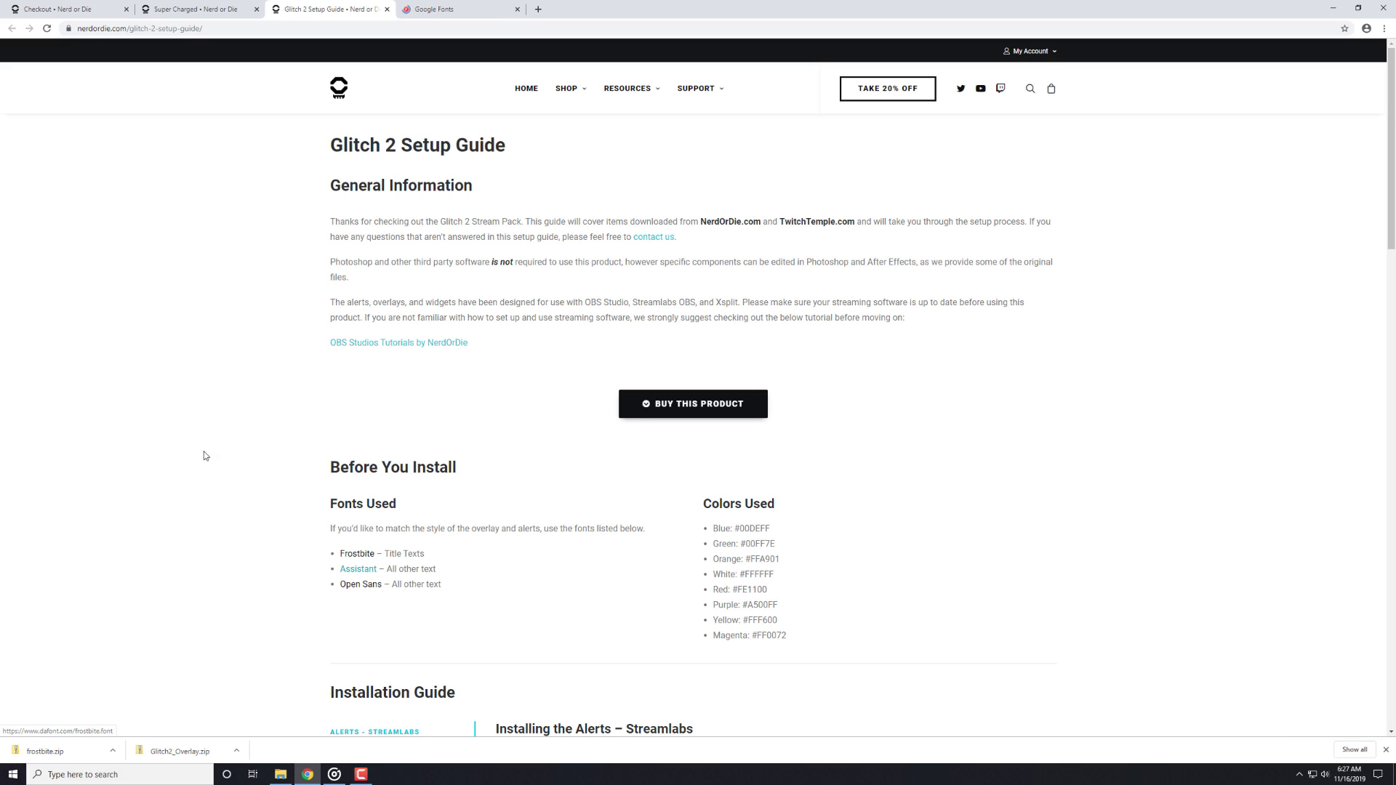
pyautogui.click(467, 11)
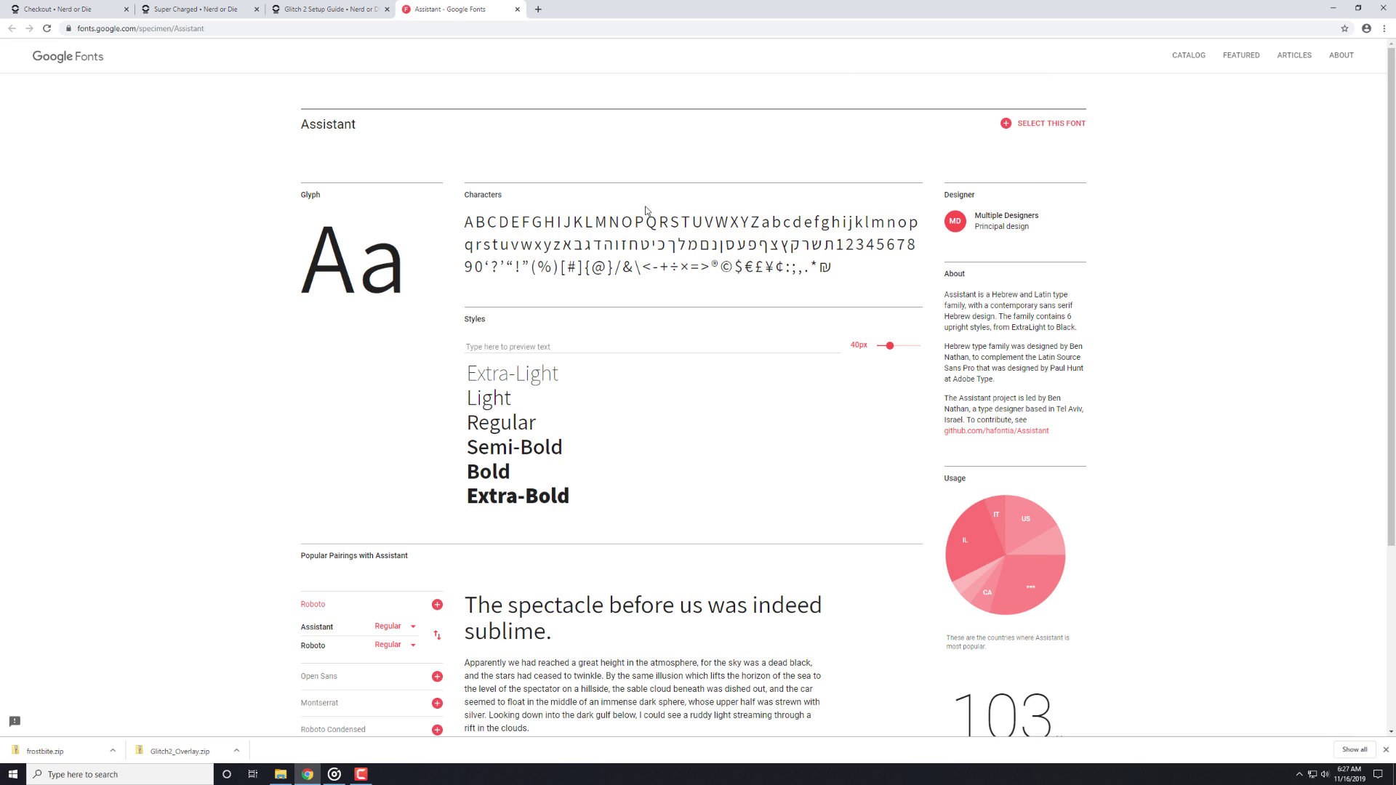
pyautogui.click(1075, 127)
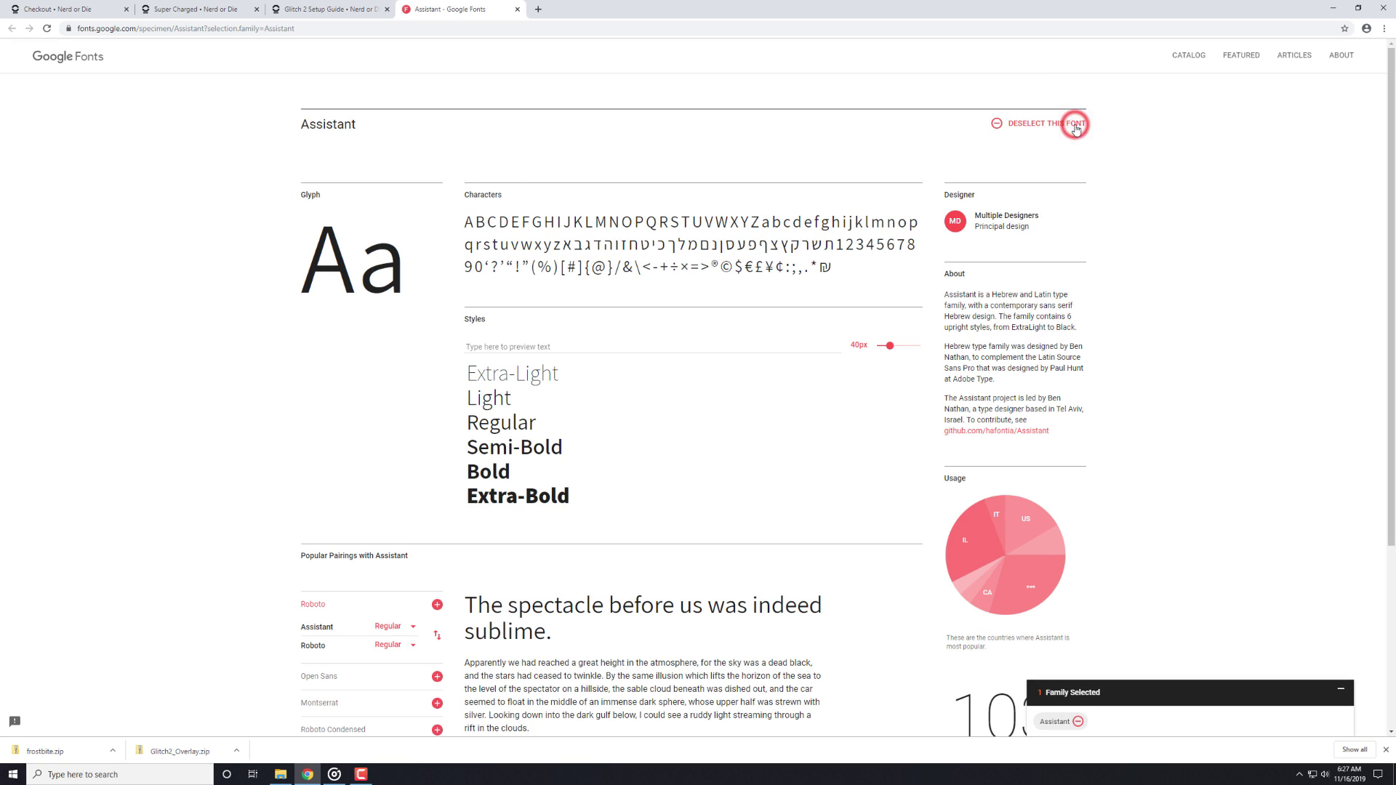
pyautogui.click(1119, 724)
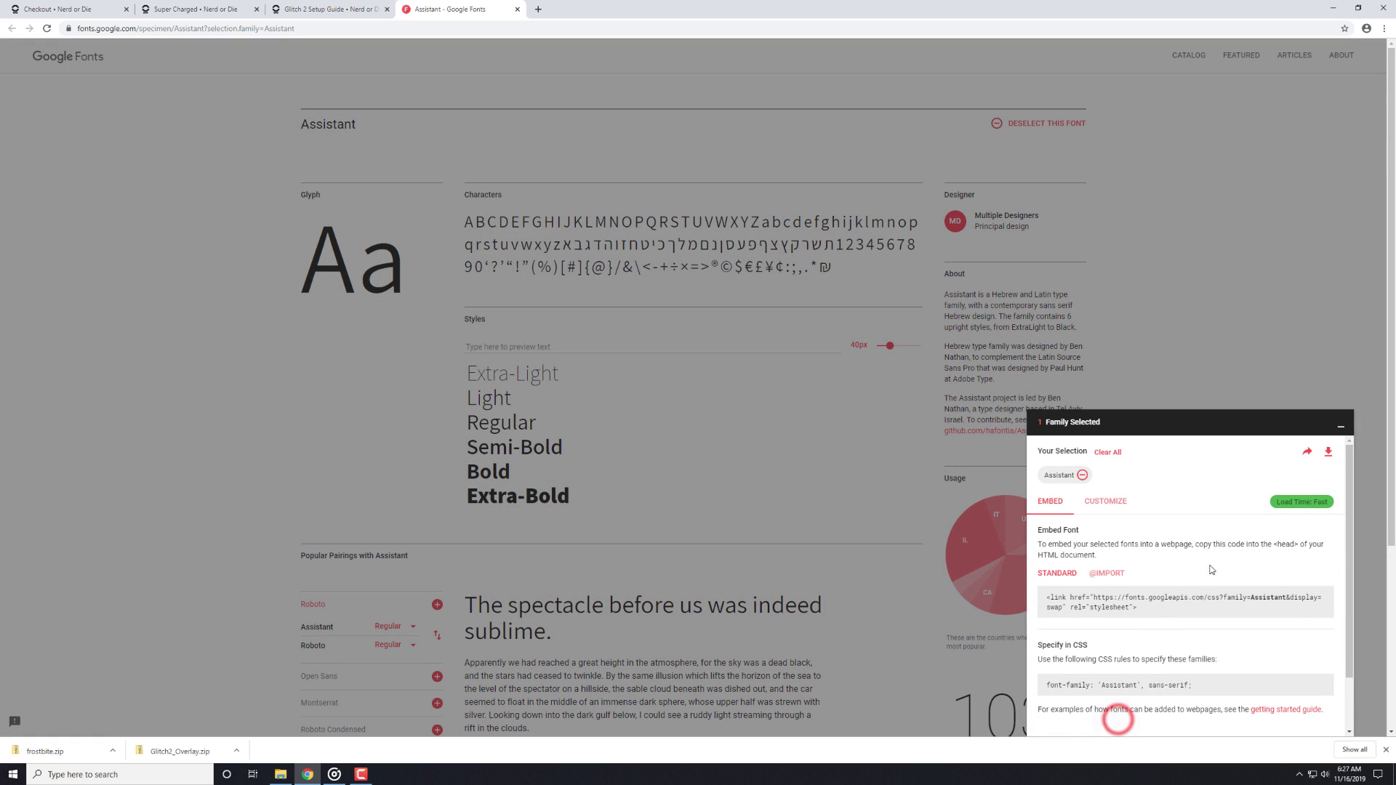
pyautogui.click(1326, 465)
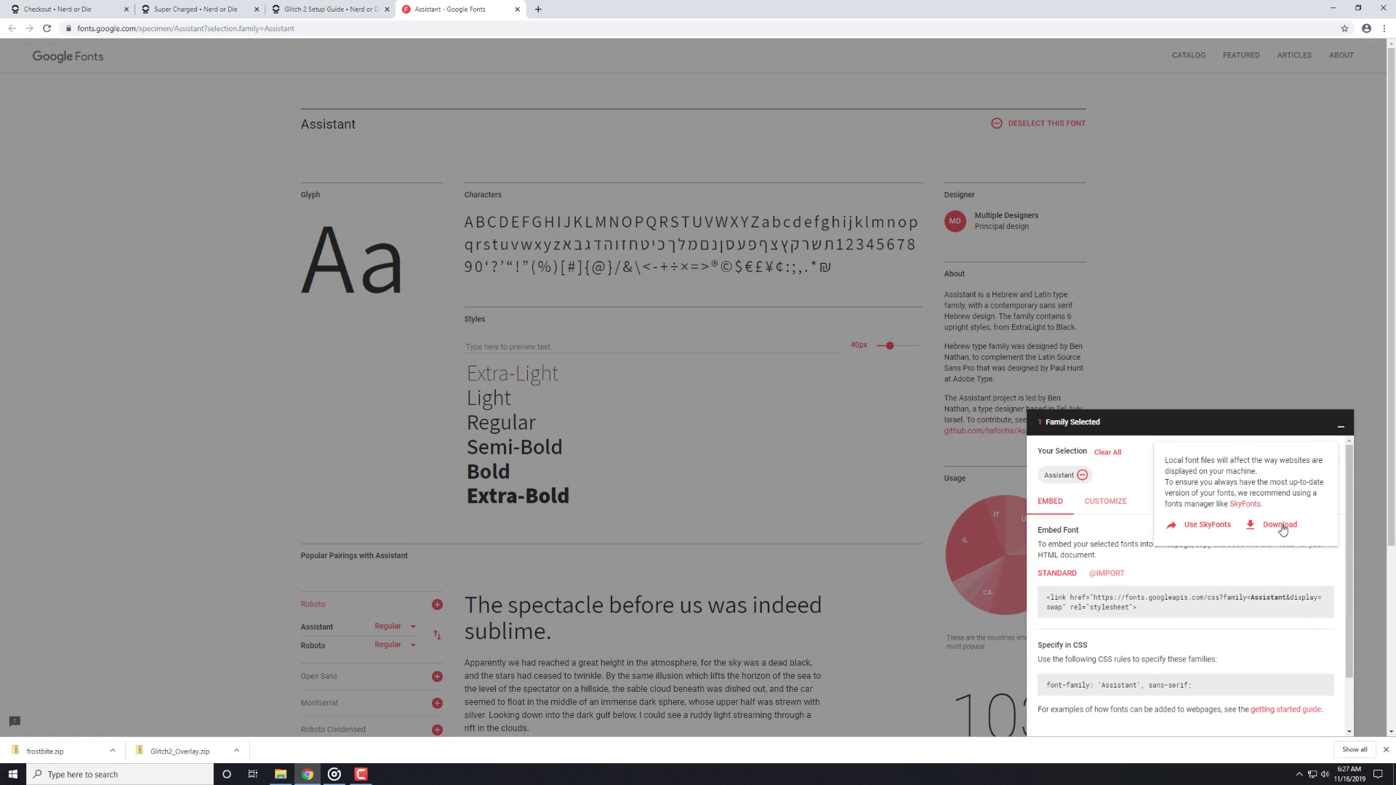
pyautogui.click(1280, 525)
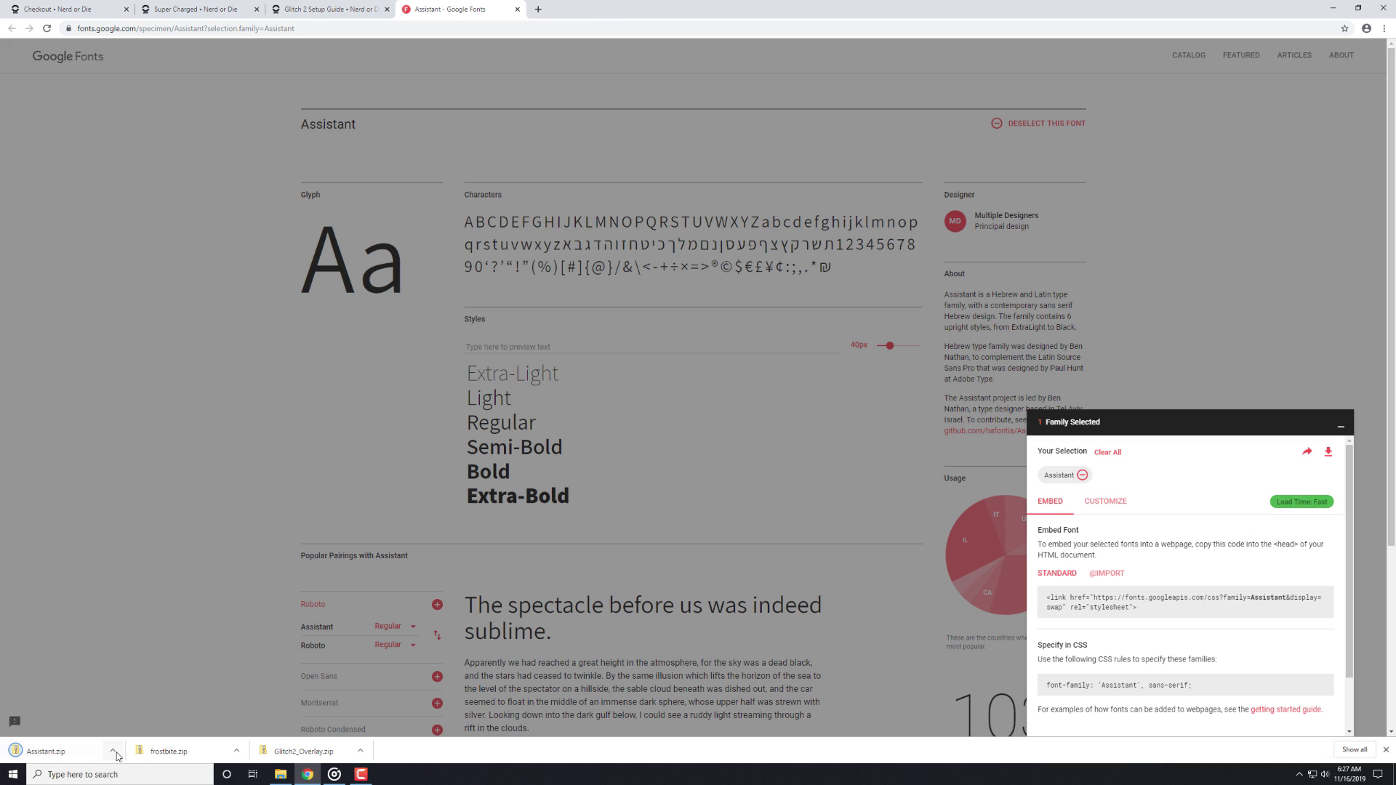
# Extract the downloaded Assistant.zip into an Assistant folder.
pyautogui.click(112, 751)
pyautogui.click(146, 712)
pyautogui.rightClick(331, 371)
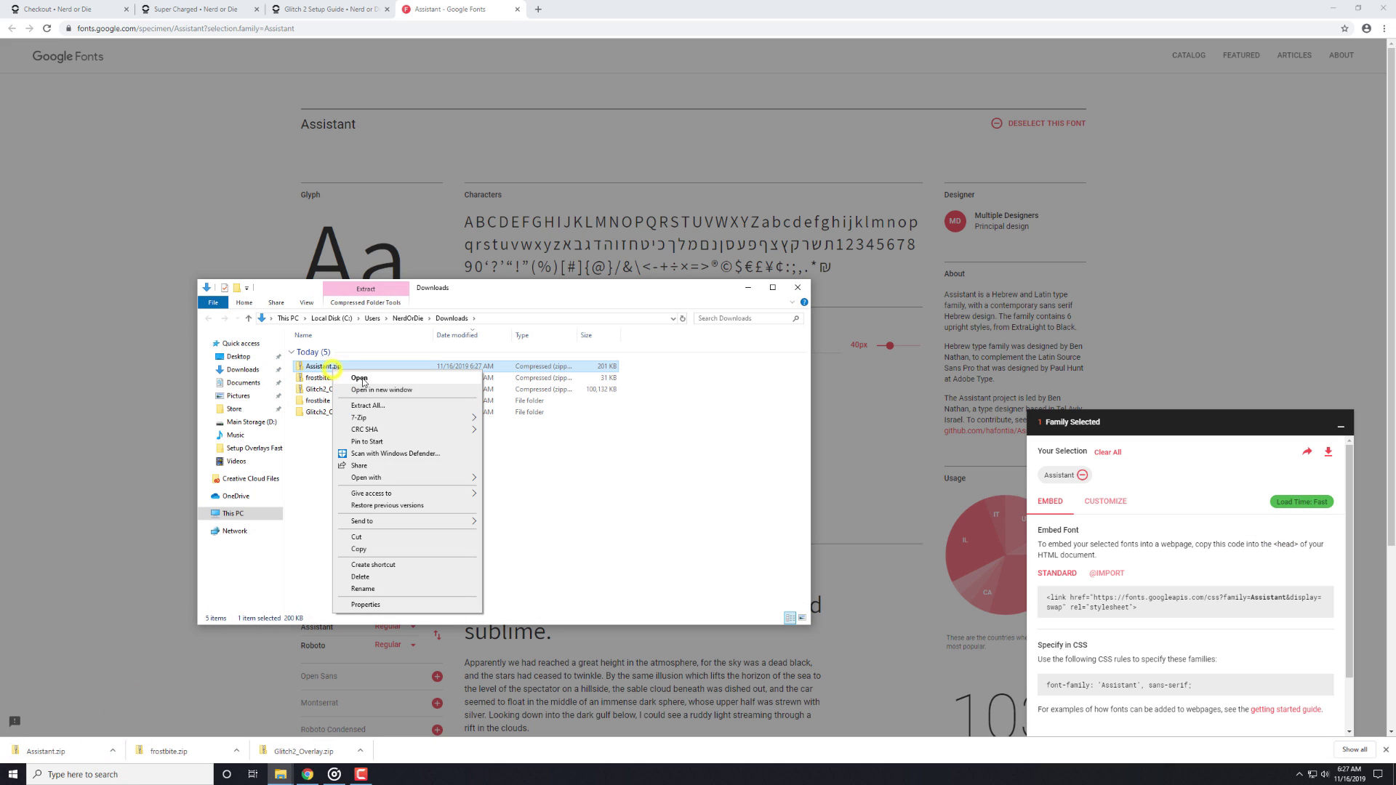
pyautogui.click(378, 405)
pyautogui.click(787, 494)
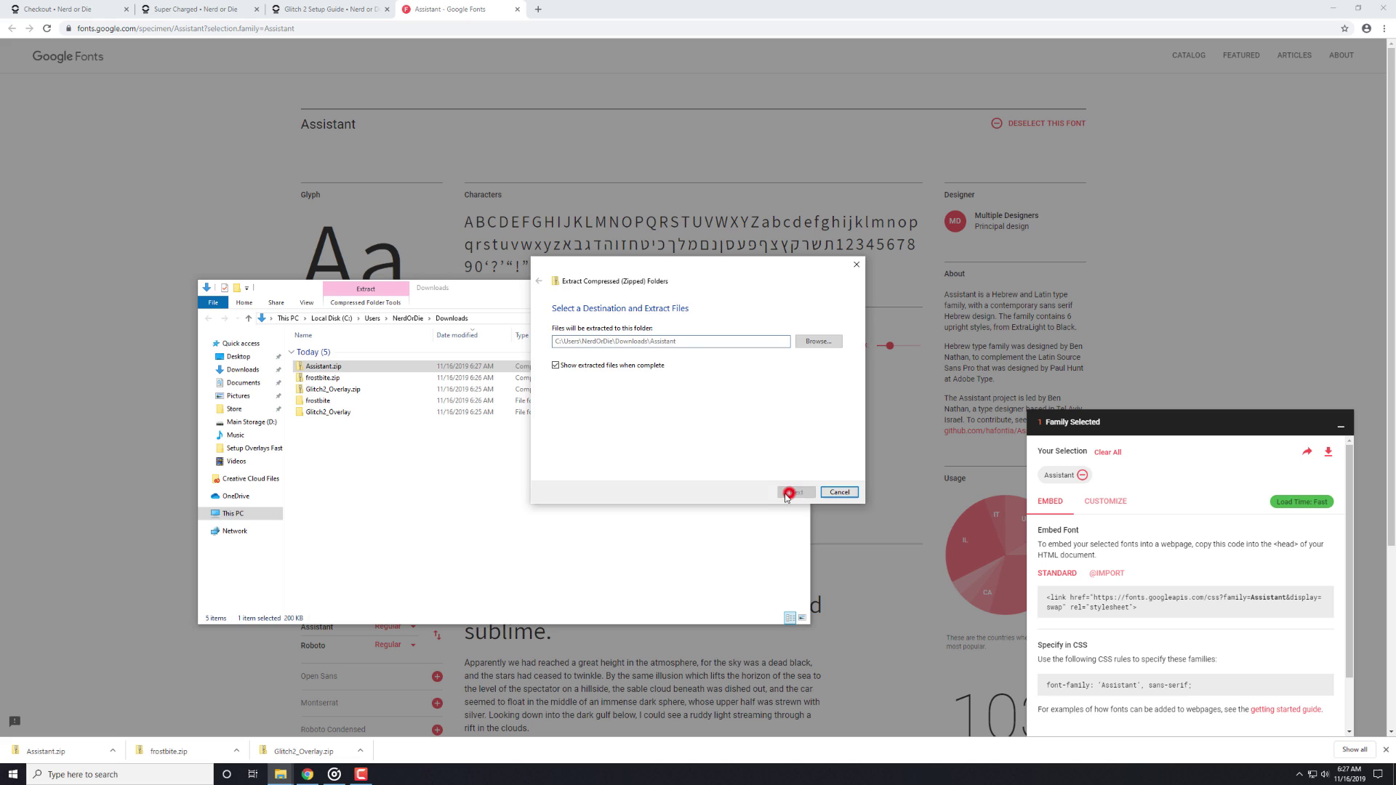
# Select the six Assistant .ttf font files, then close both Explorer windows.
pyautogui.click(339, 424)
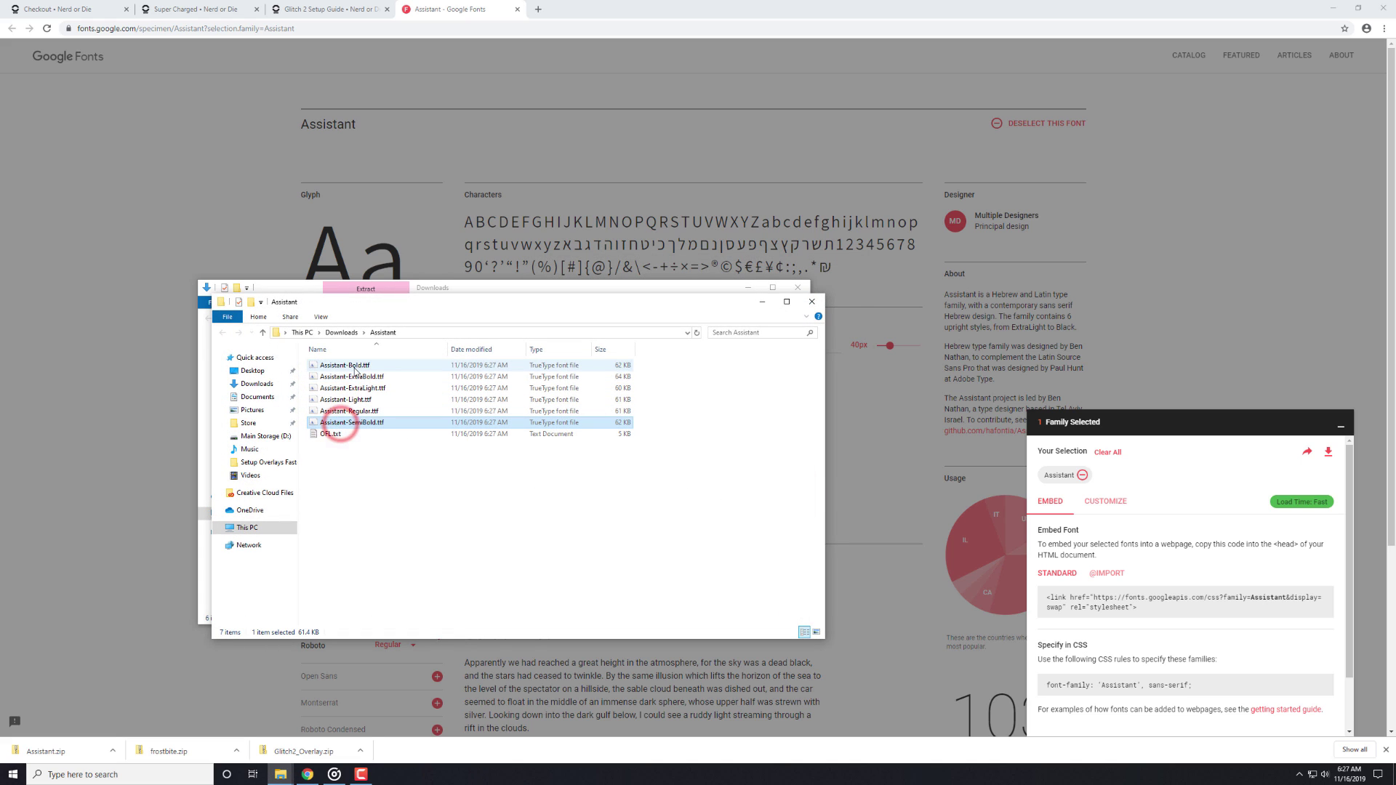
pyautogui.keyDown('shift'); pyautogui.click(355, 367); pyautogui.keyUp('shift')
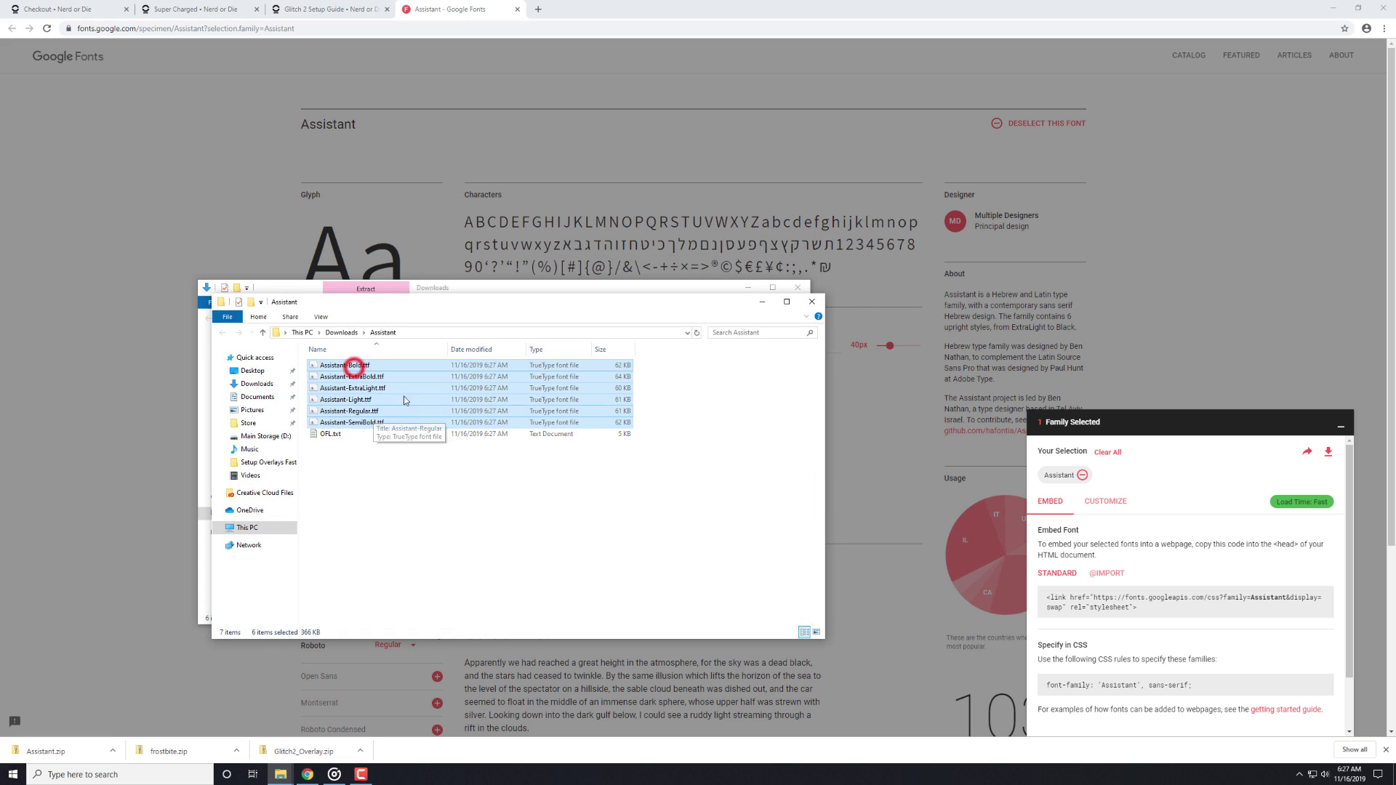
pyautogui.click(816, 304)
pyautogui.click(798, 288)
pyautogui.click(155, 775)
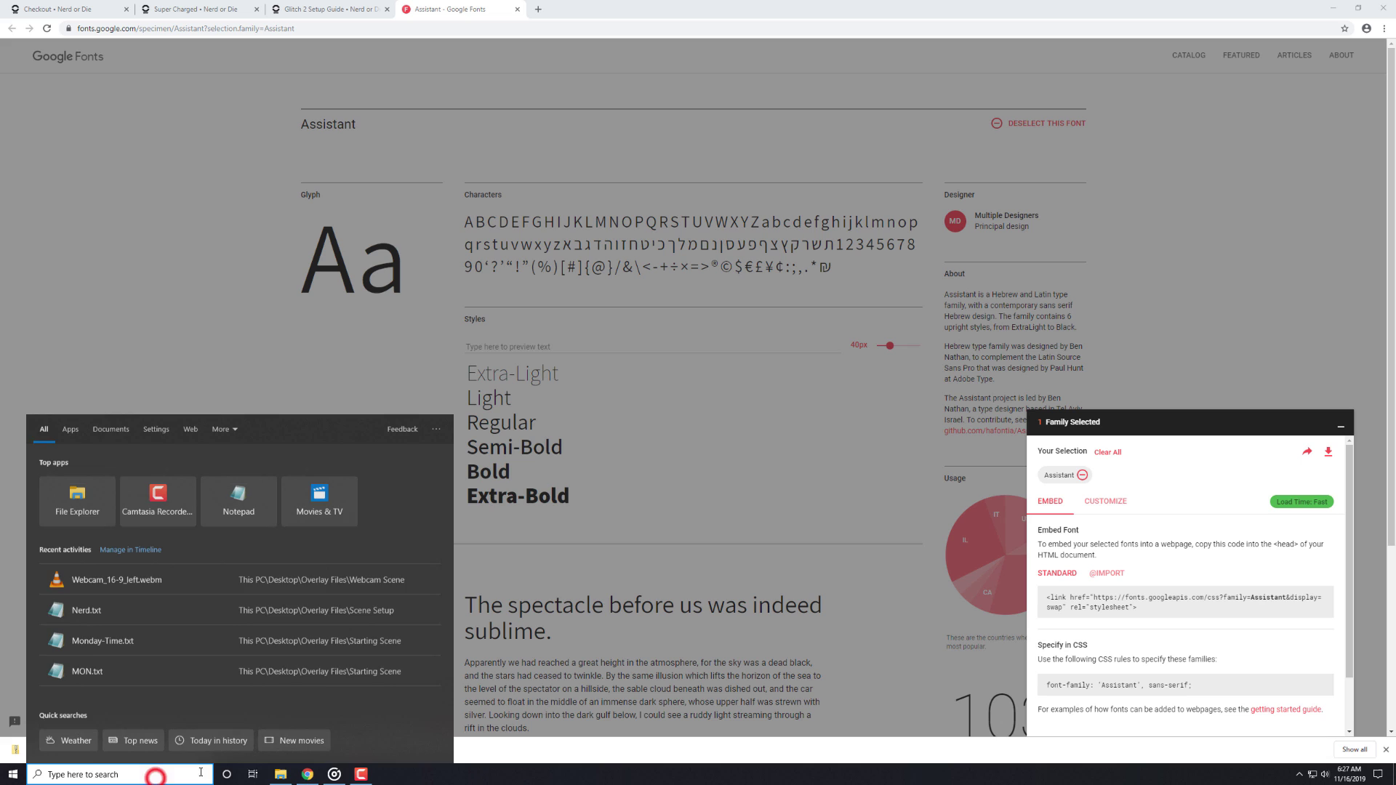
pyautogui.write('obs')
pyautogui.press('Return')
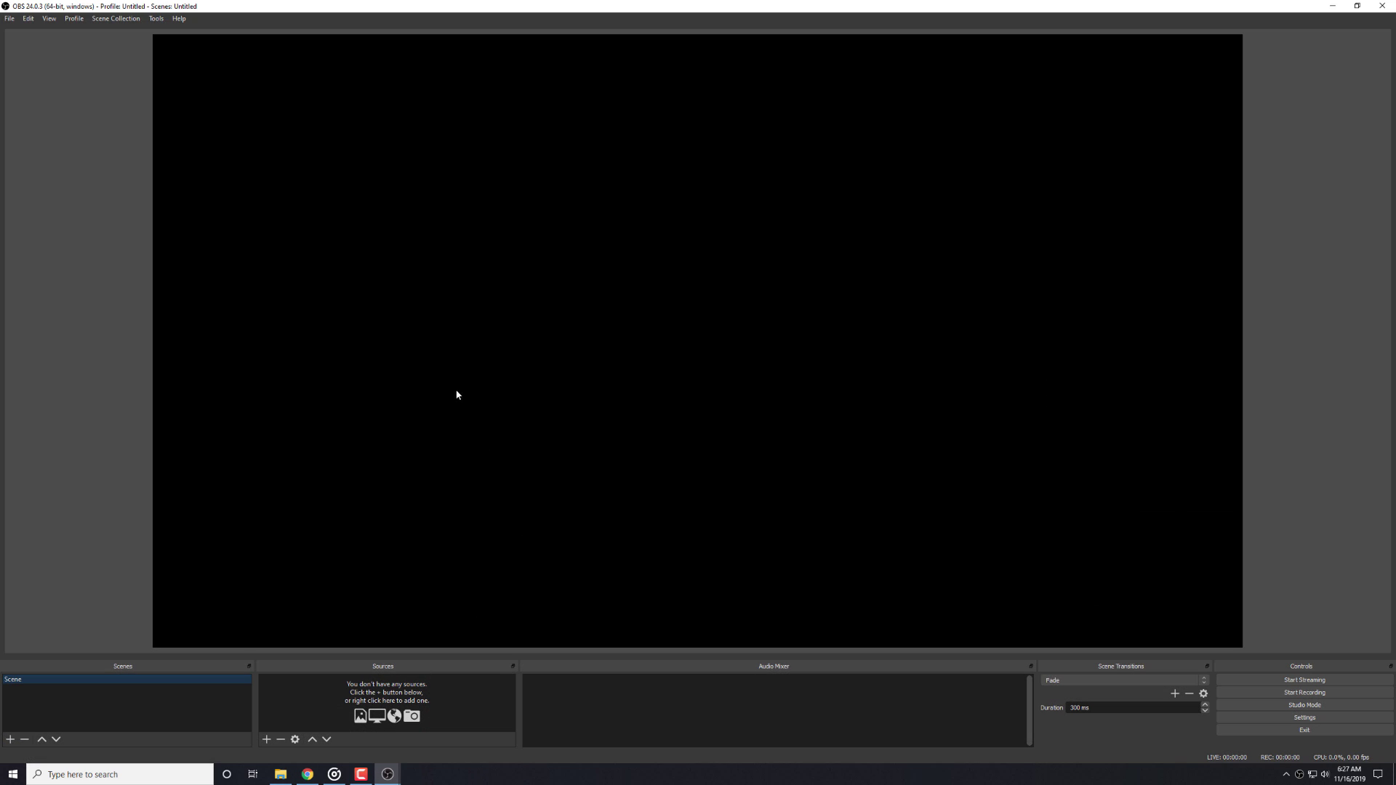
# Close the Script Log window and bring the OBS main window forward.
pyautogui.moveTo(388, 773)
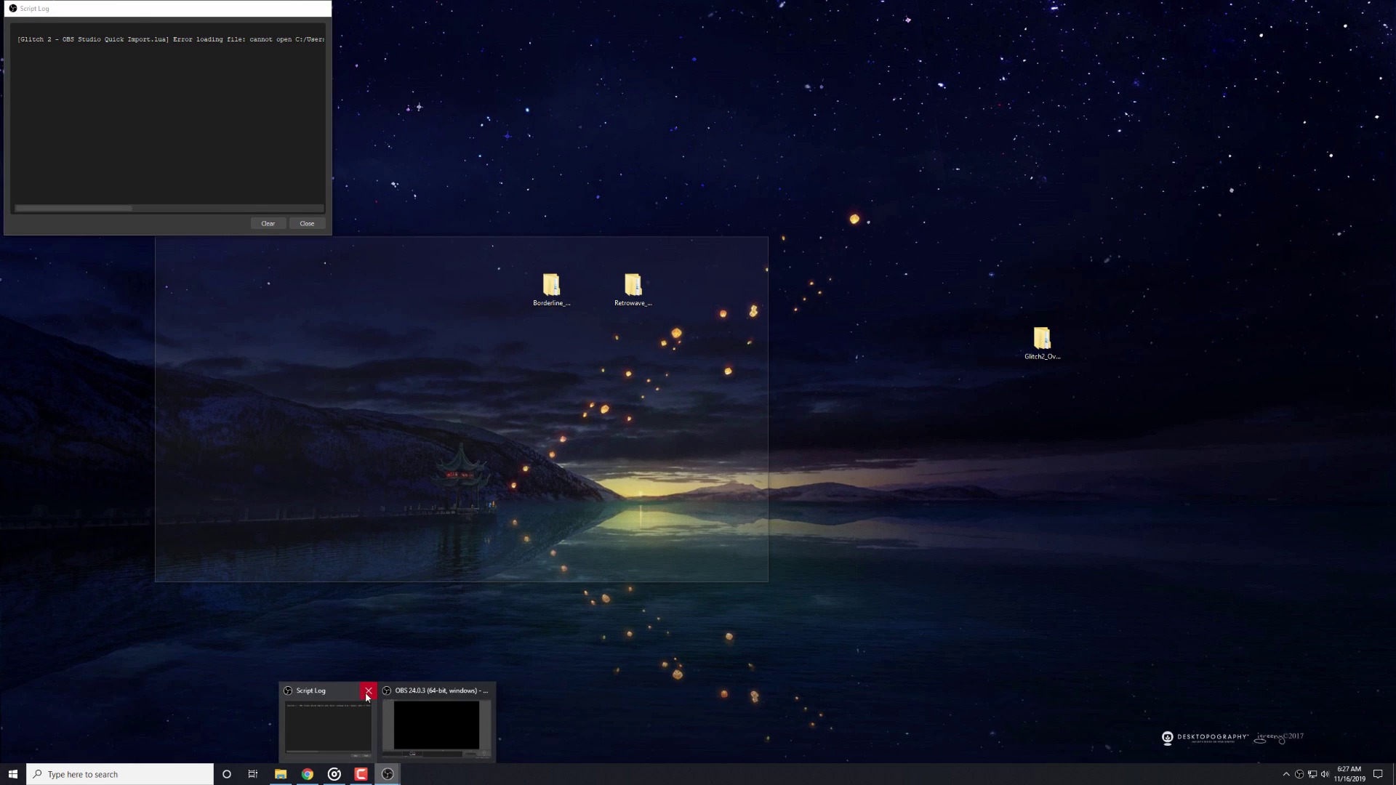
pyautogui.click(367, 691)
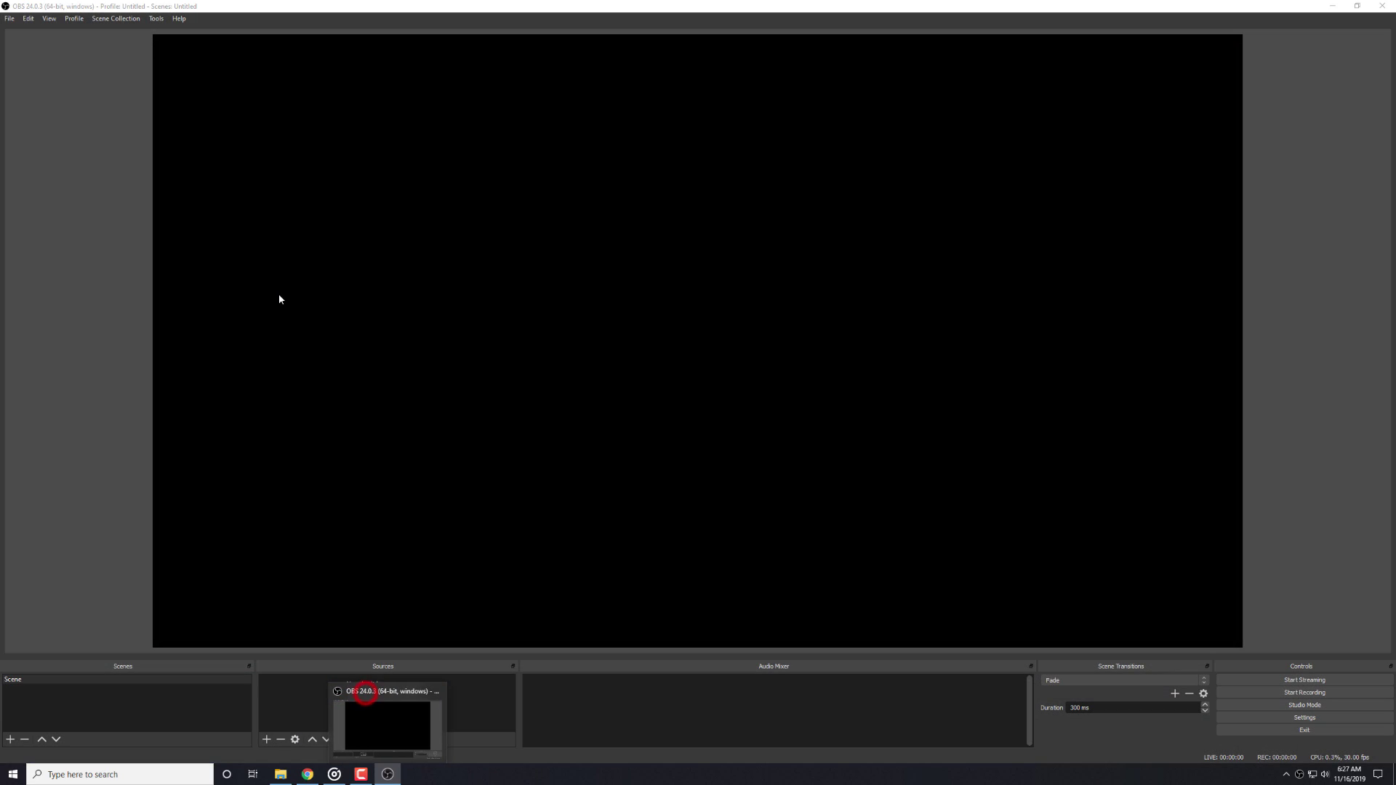
pyautogui.click(90, 522)
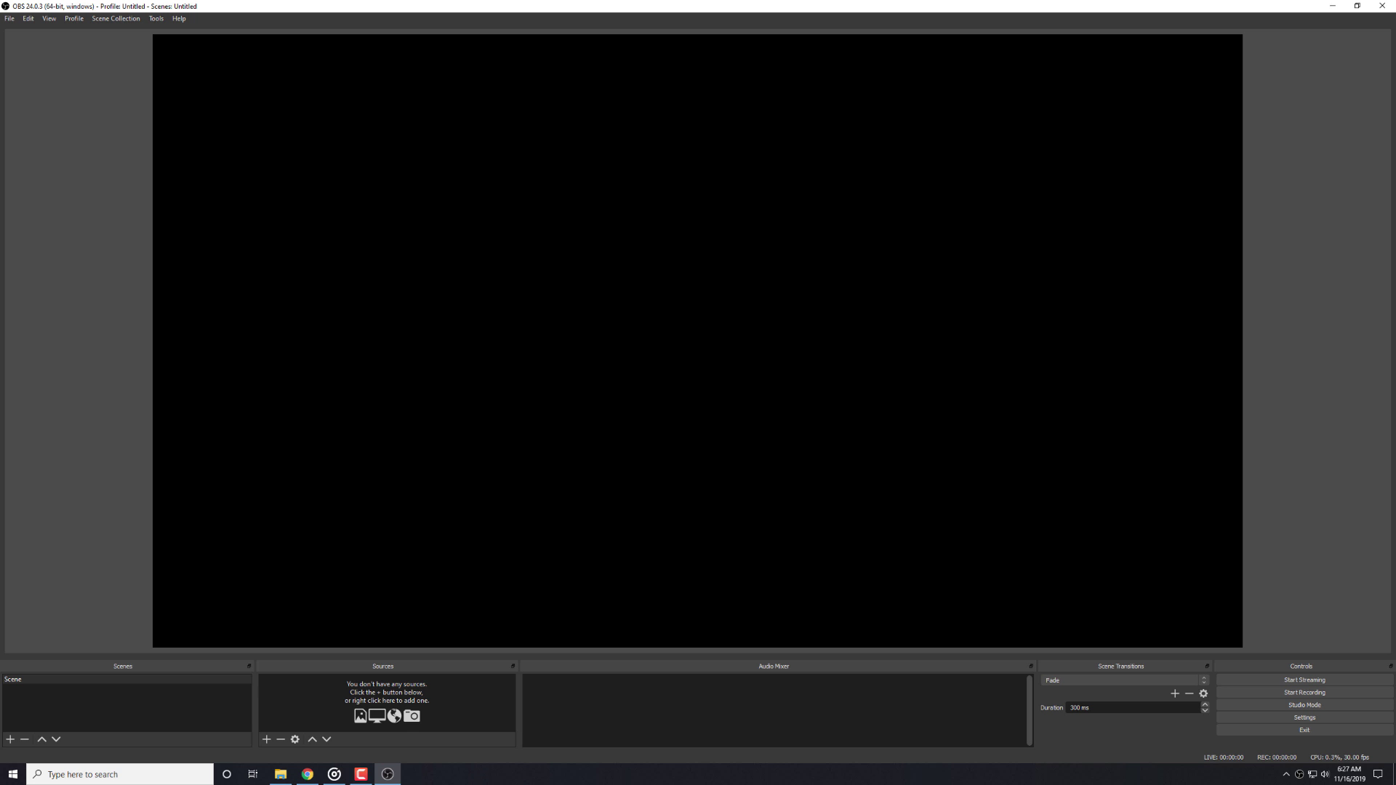
# Create a new scene collection named Glitch 2 and confirm it is the active one.
pyautogui.click(116, 18)
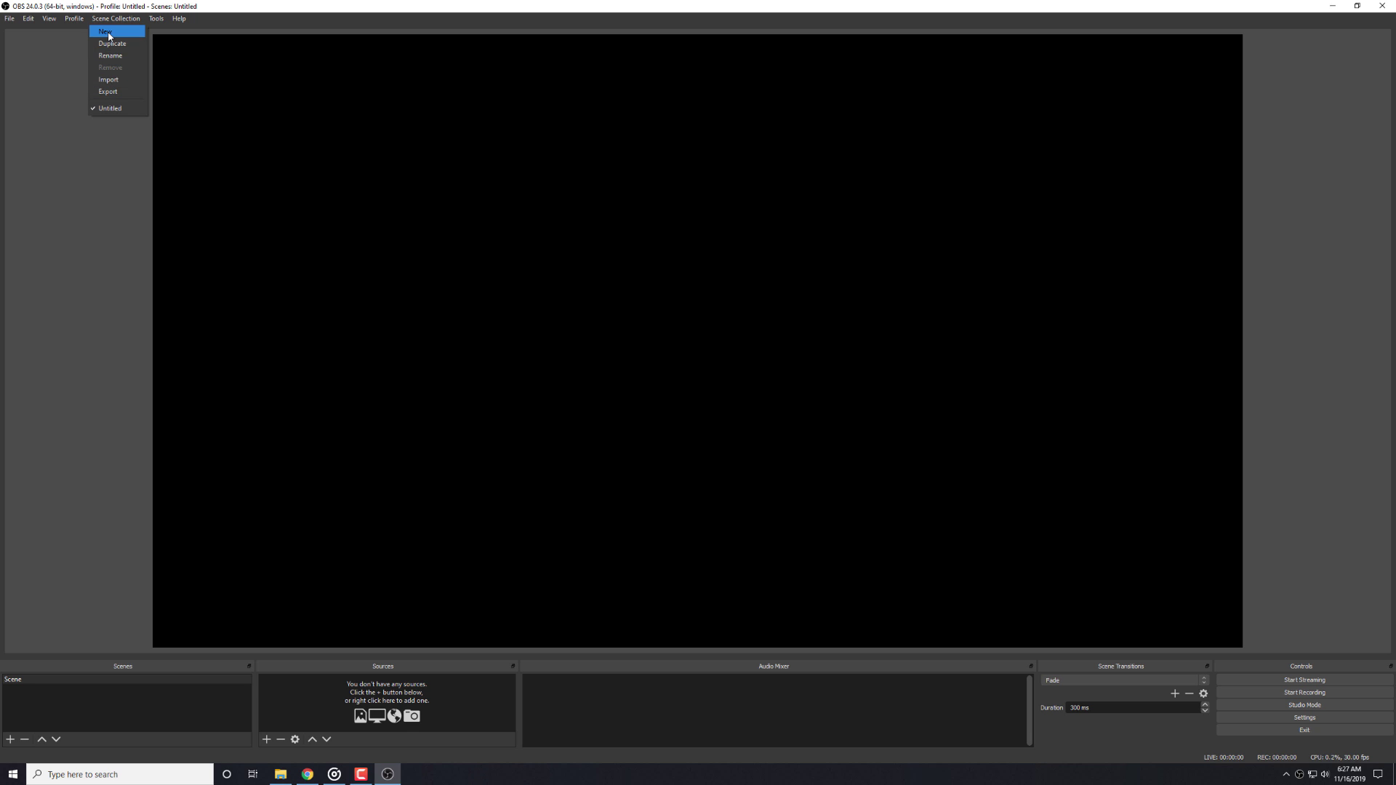
pyautogui.click(106, 32)
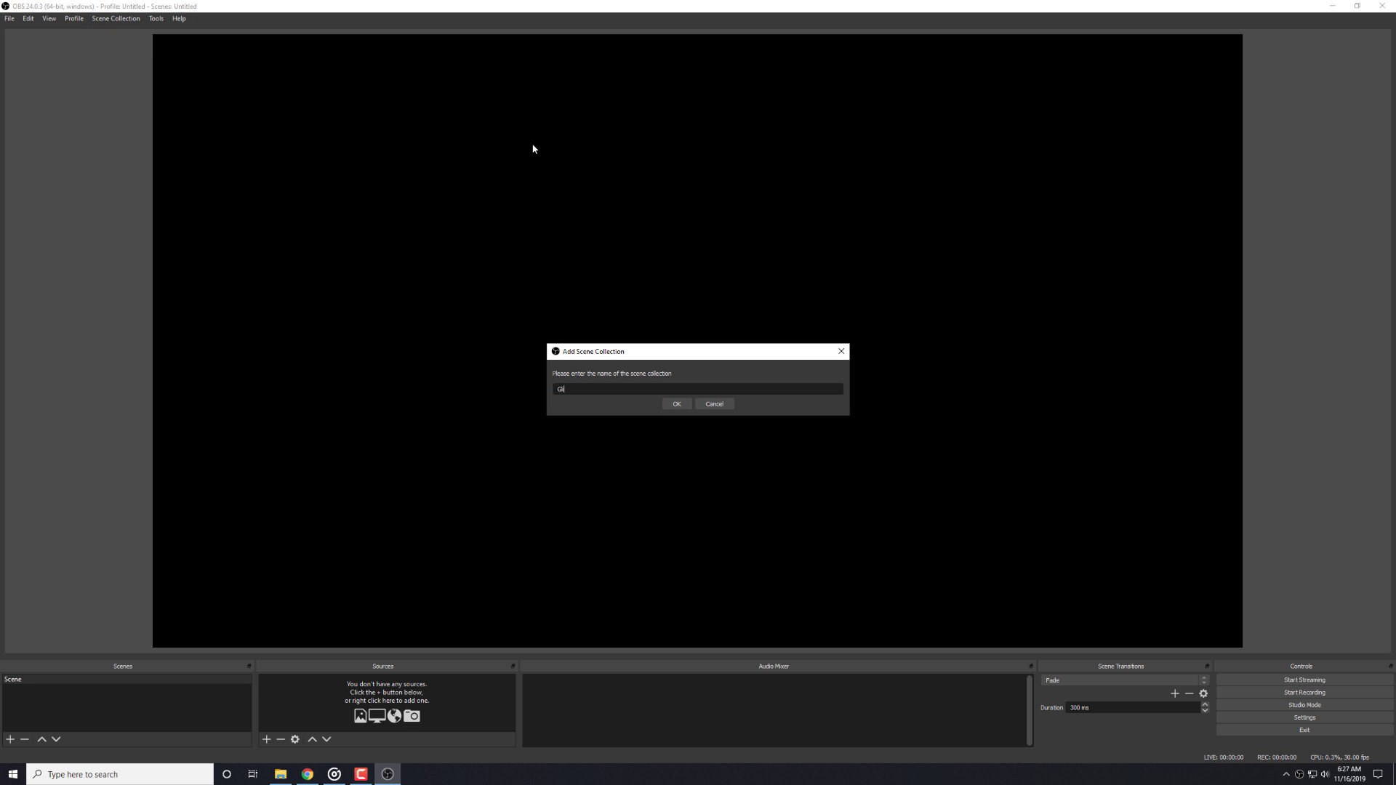
pyautogui.press('Return')
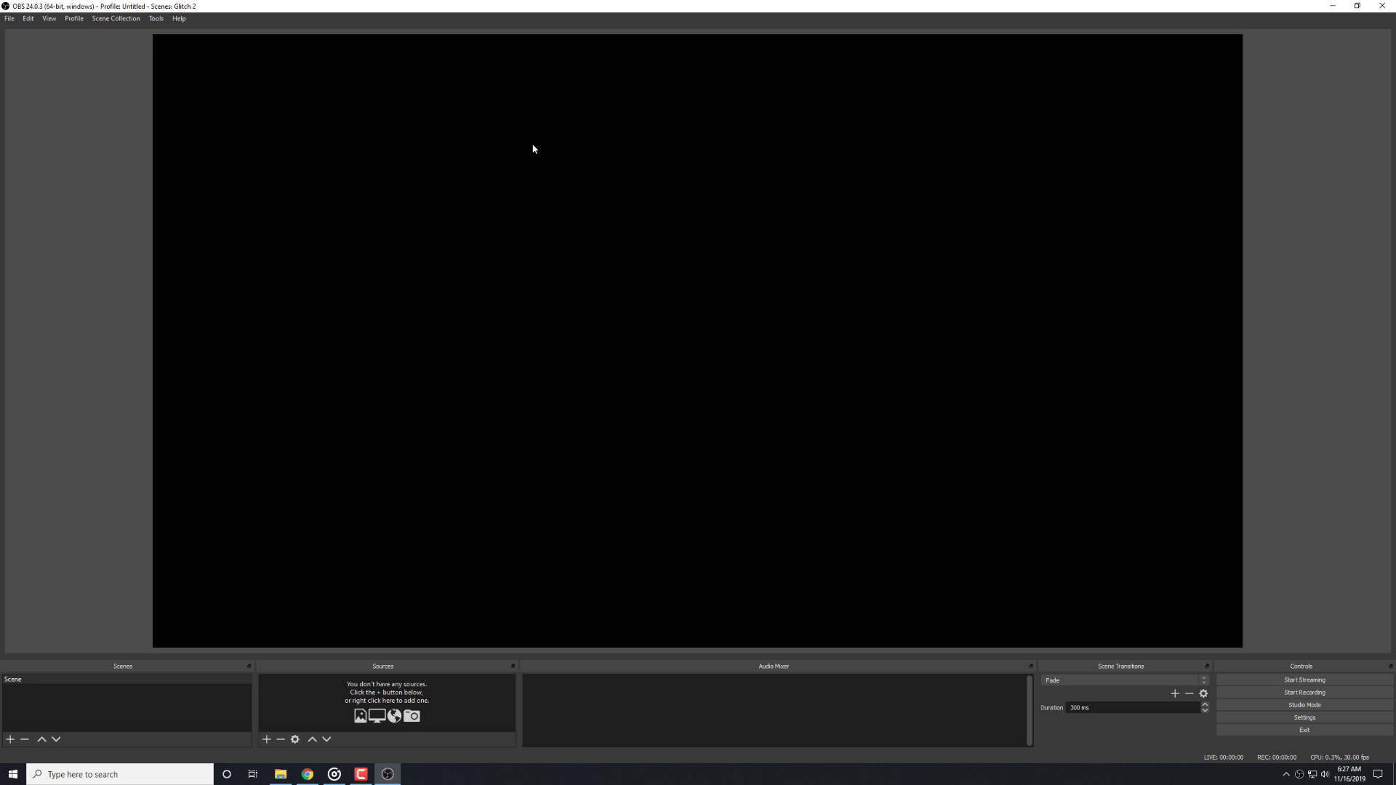
pyautogui.click(122, 19)
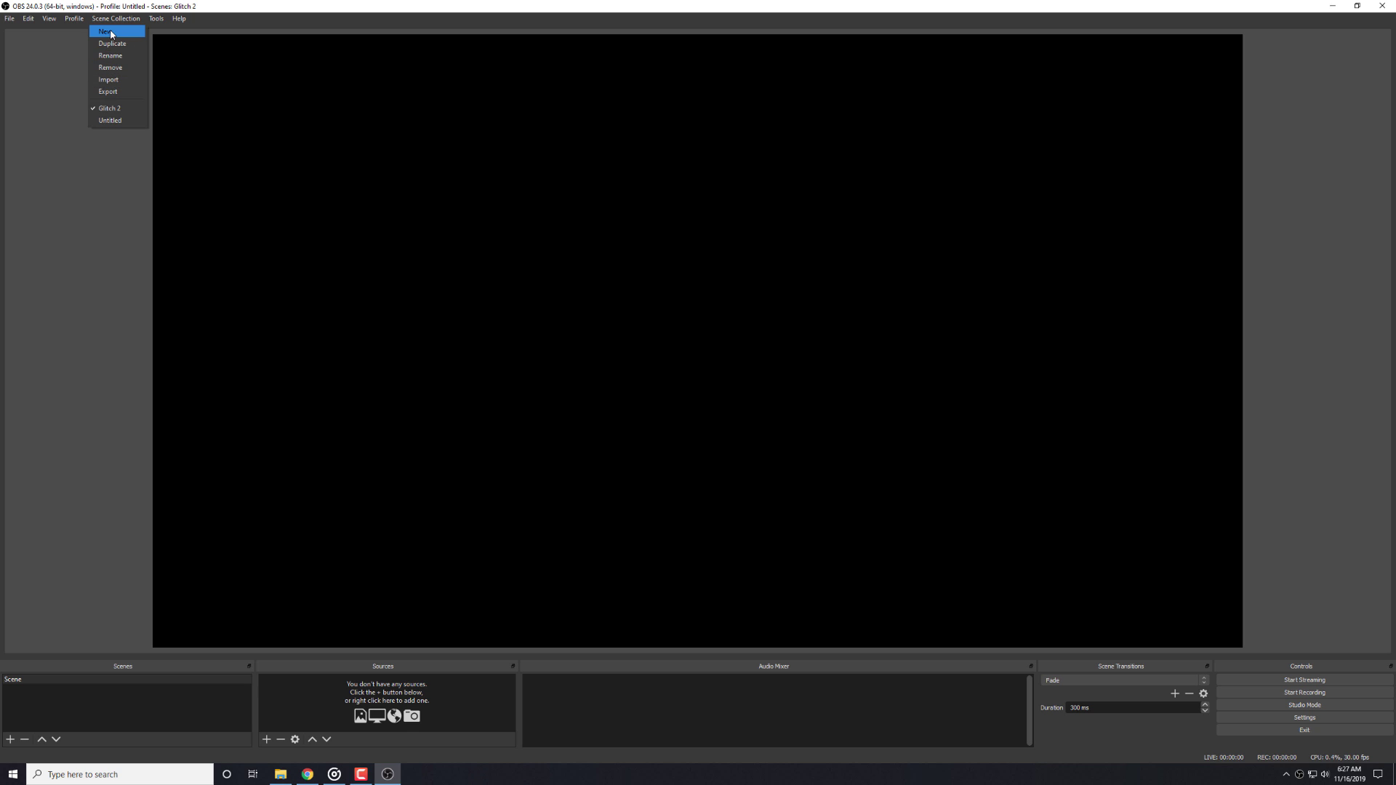
pyautogui.click(97, 154)
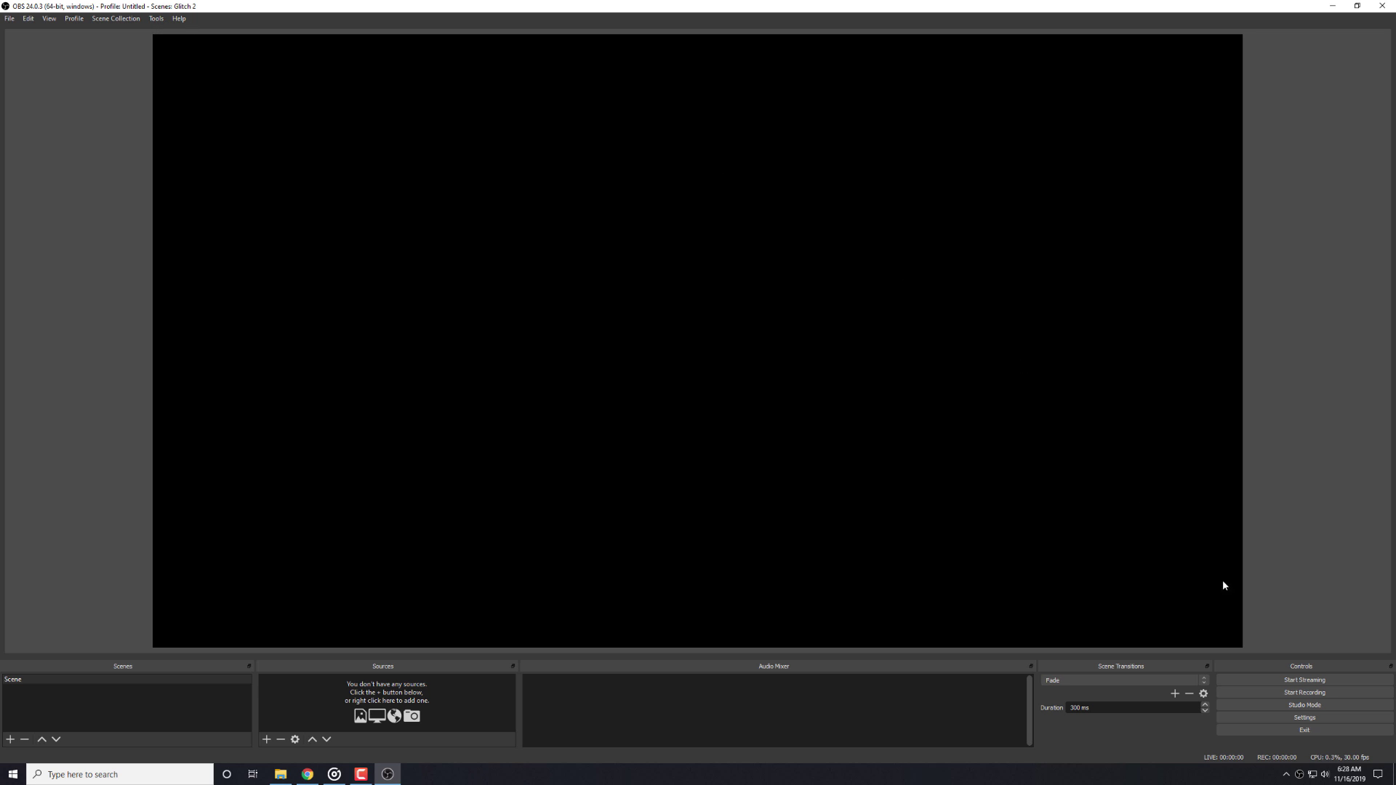
pyautogui.click(1318, 717)
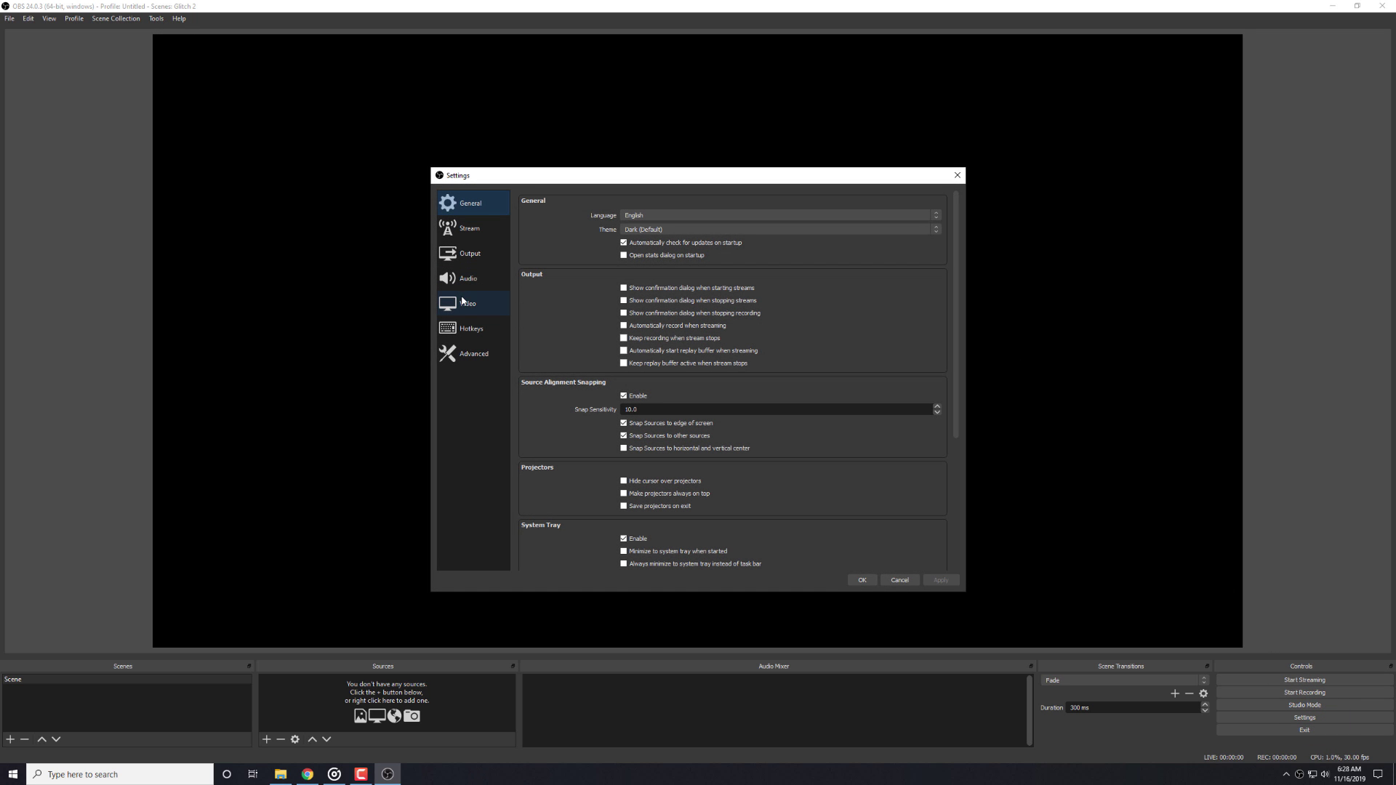
pyautogui.click(463, 302)
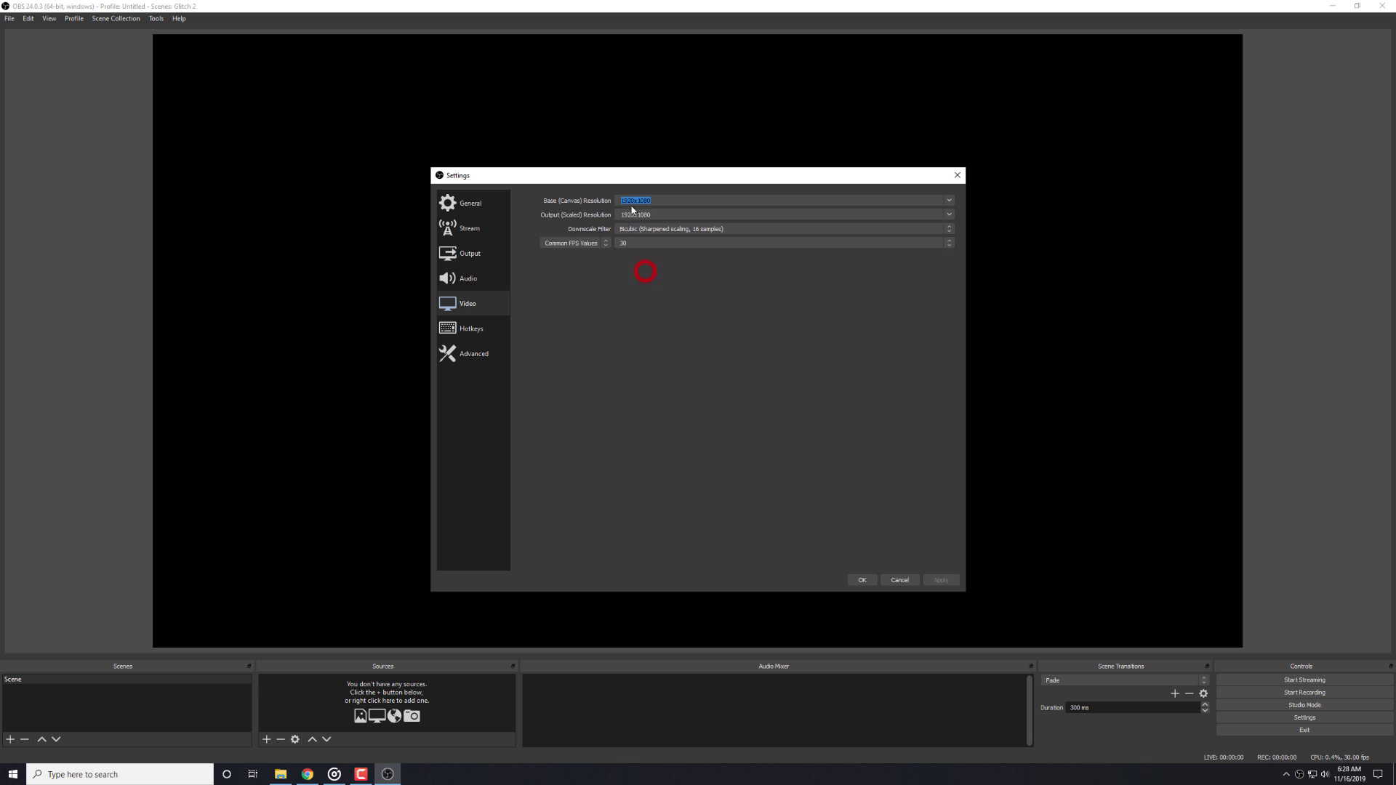
pyautogui.click(949, 202)
pyautogui.click(951, 205)
# Save the settings and bring up the Scripts manager from Tools.
pyautogui.click(862, 581)
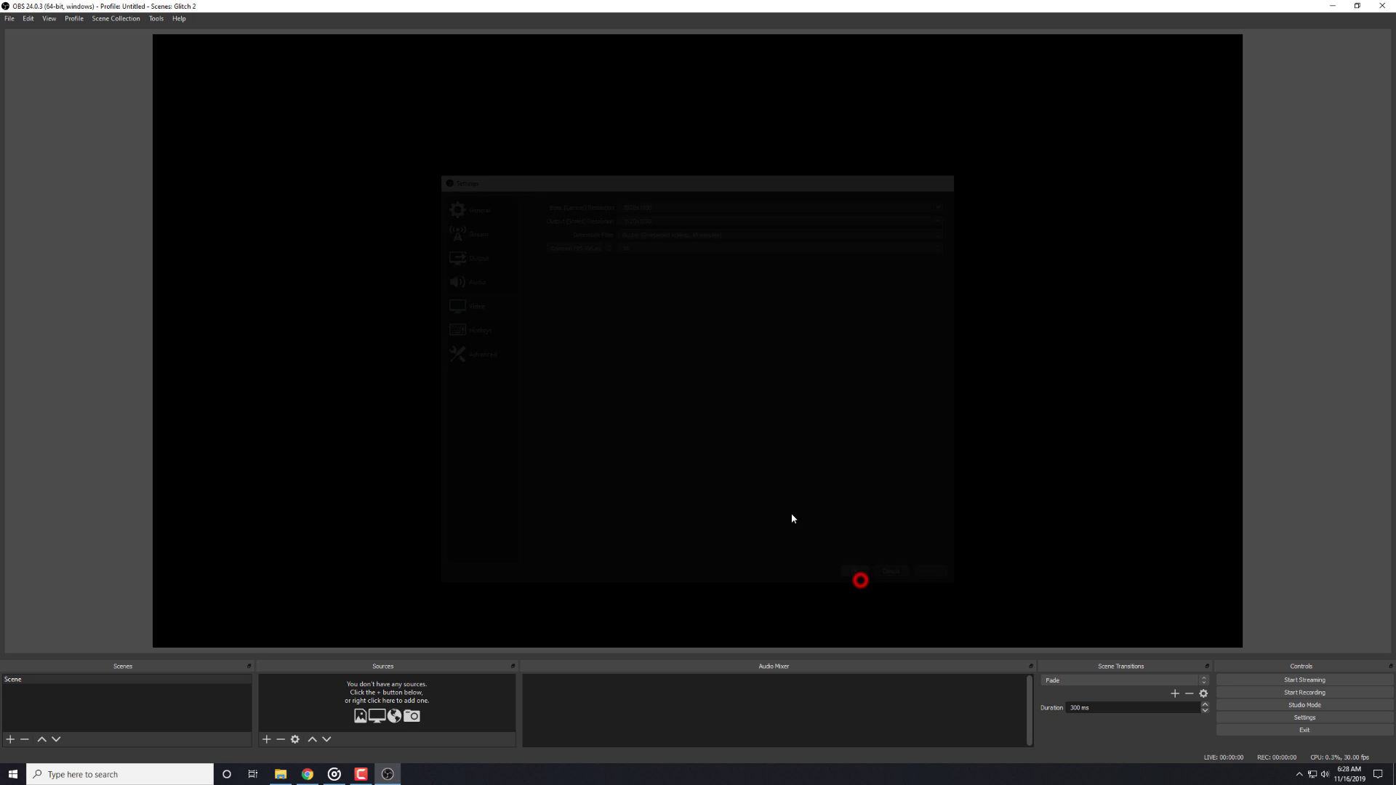
pyautogui.click(156, 18)
pyautogui.click(166, 97)
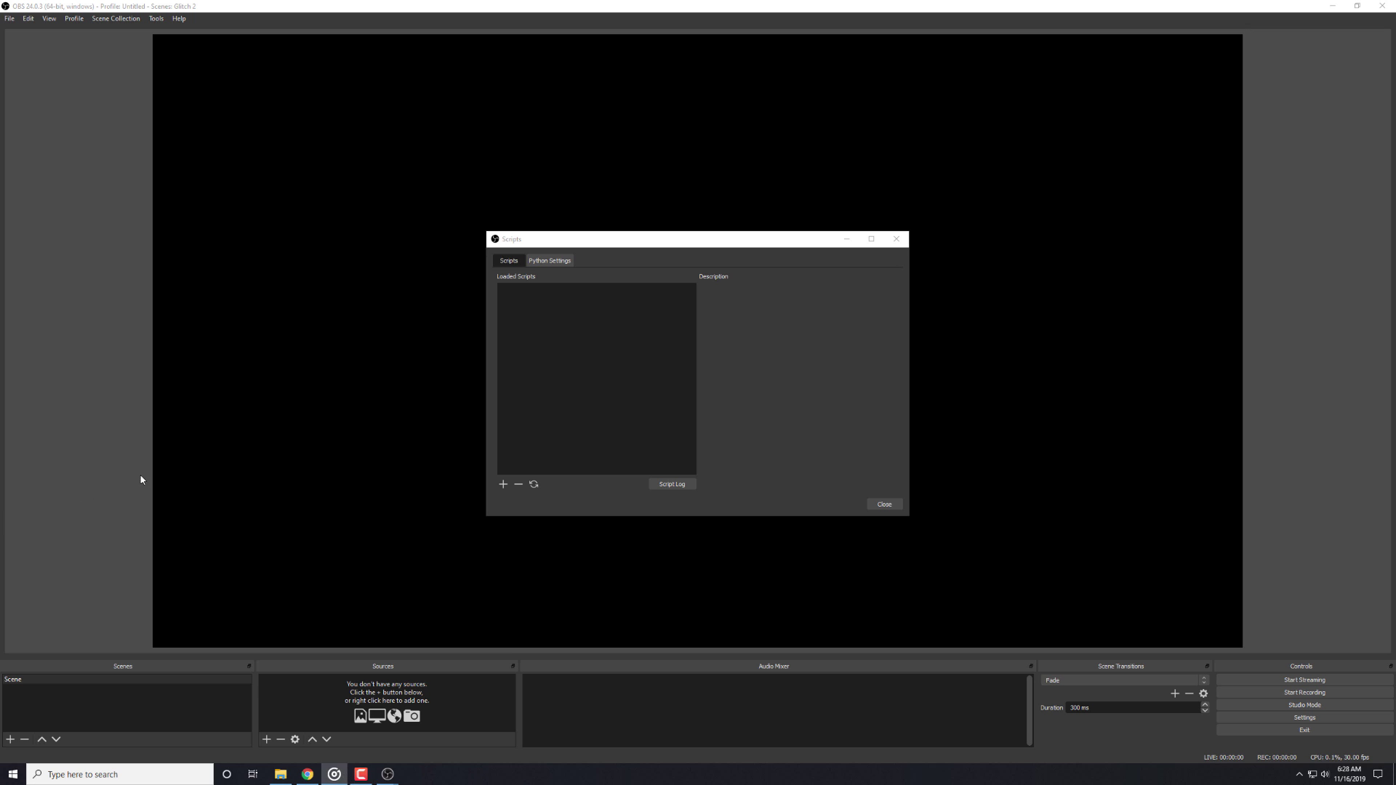
pyautogui.click(568, 361)
# Add the Glitch 2 - OBS Studio Import File.lua script from Desktop\Glitch2_Overlay's OBS Studio quick install folder.
pyautogui.click(503, 484)
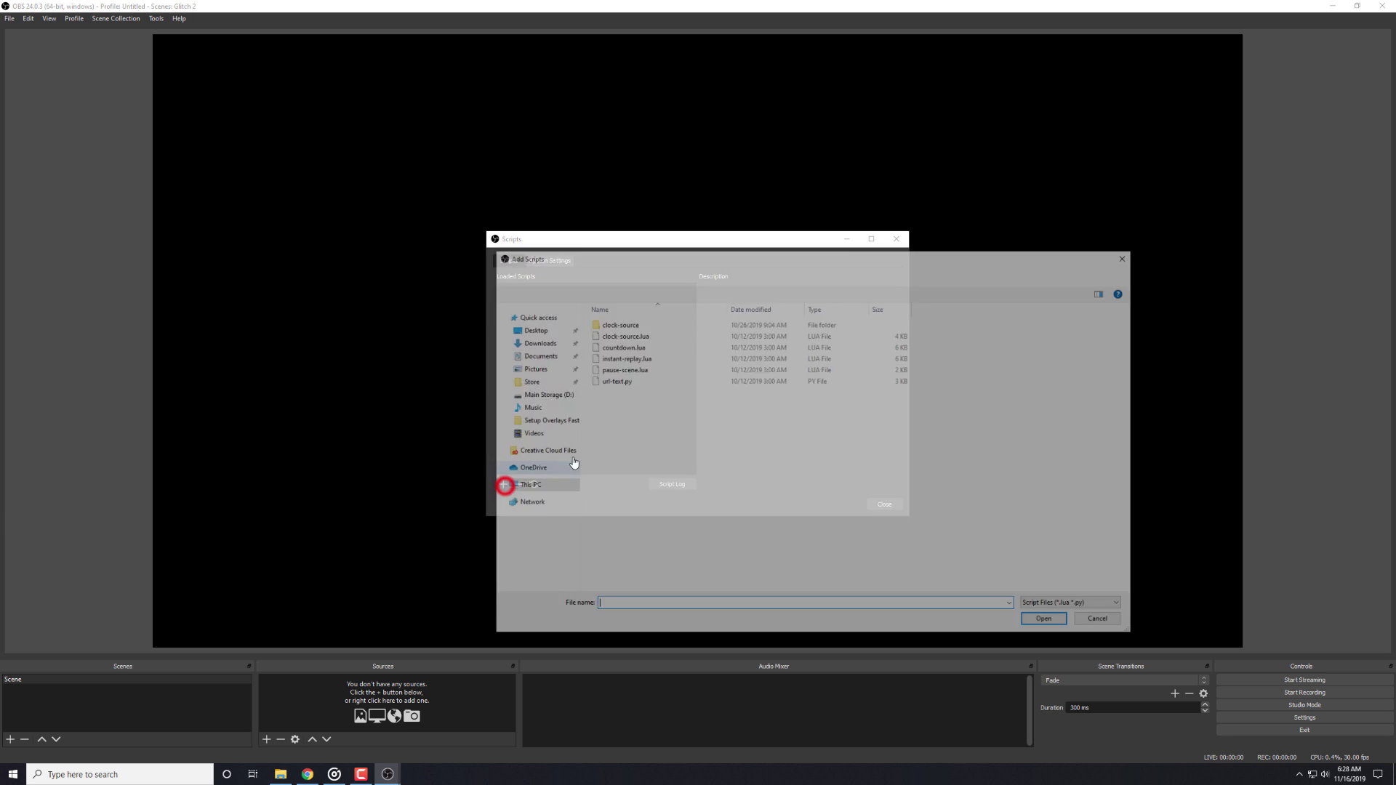
pyautogui.click(533, 329)
pyautogui.doubleClick(649, 334)
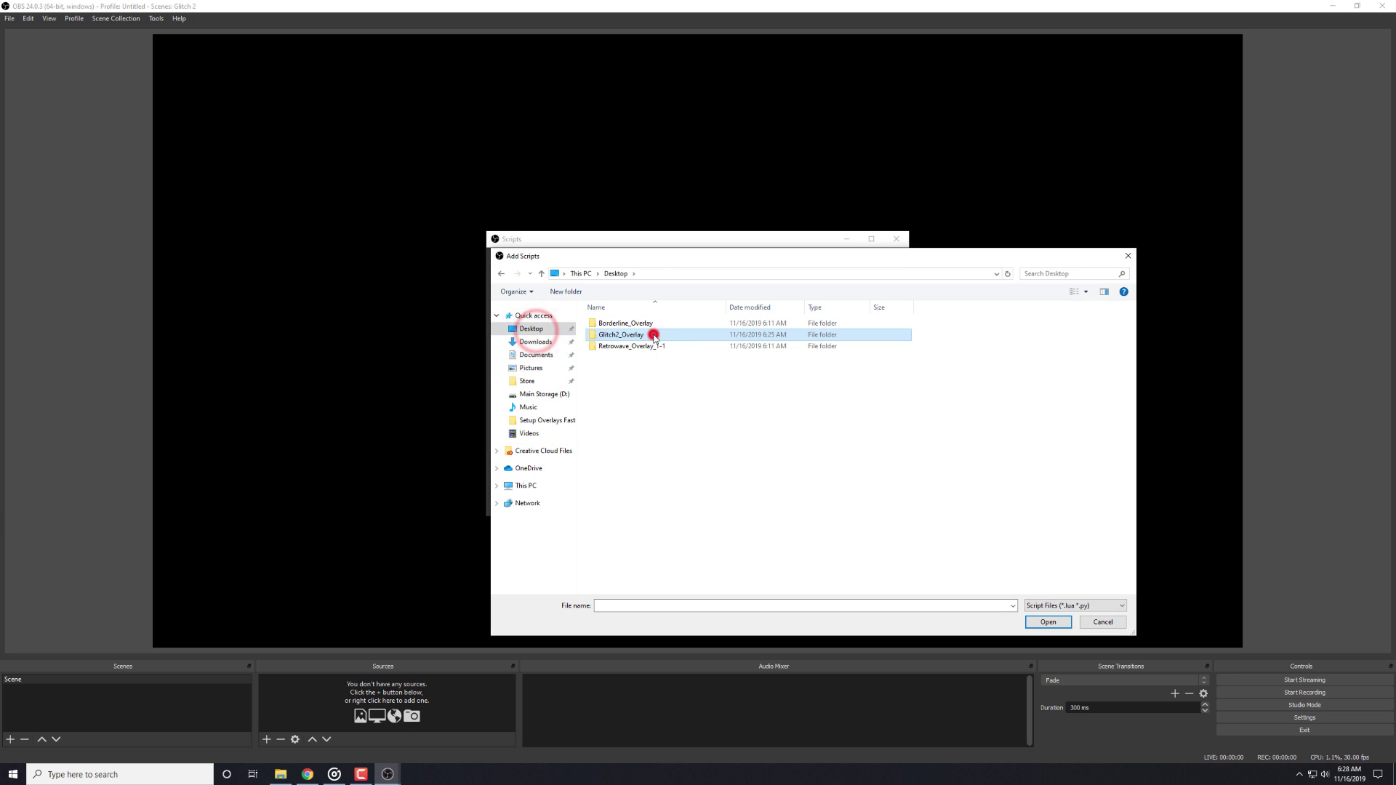
pyautogui.doubleClick(647, 334)
pyautogui.doubleClick(643, 331)
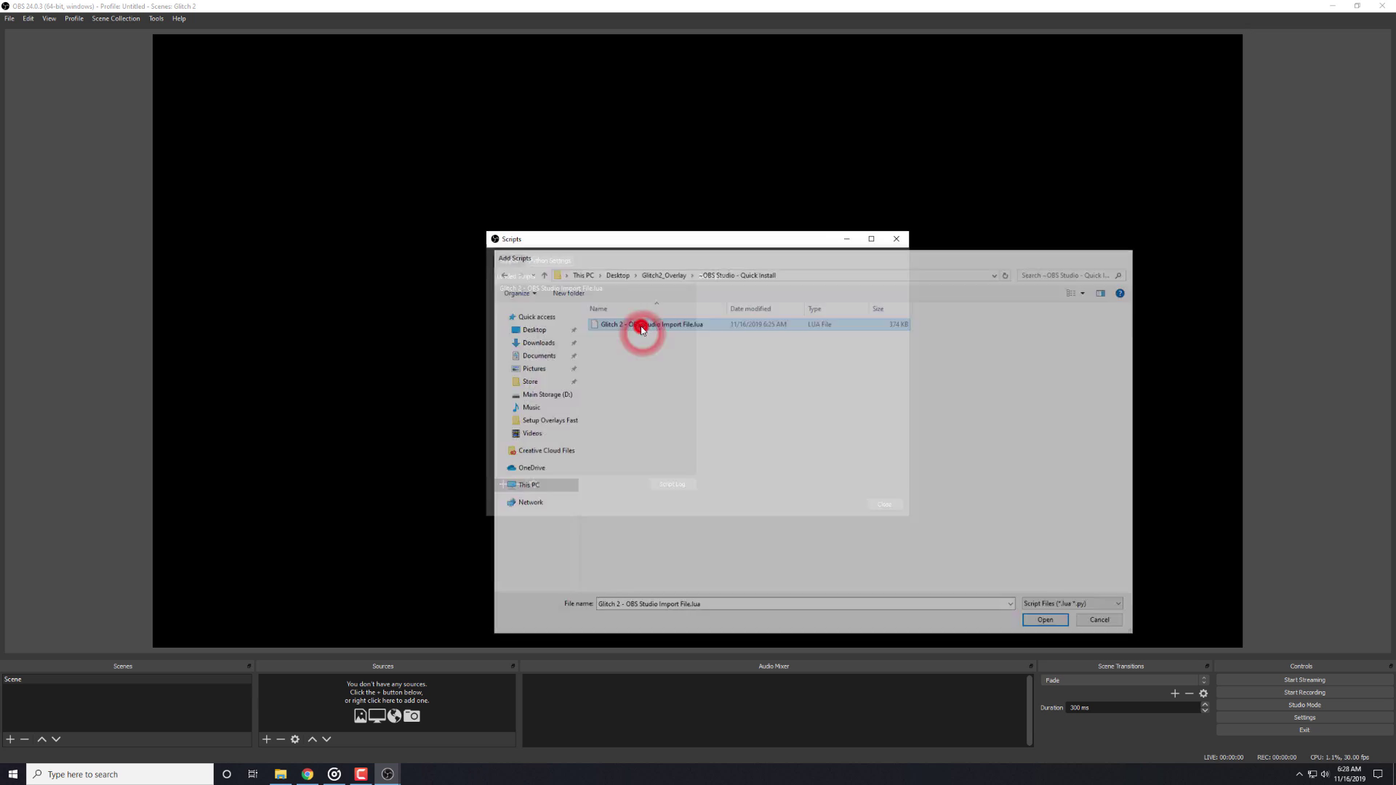
pyautogui.click(551, 291)
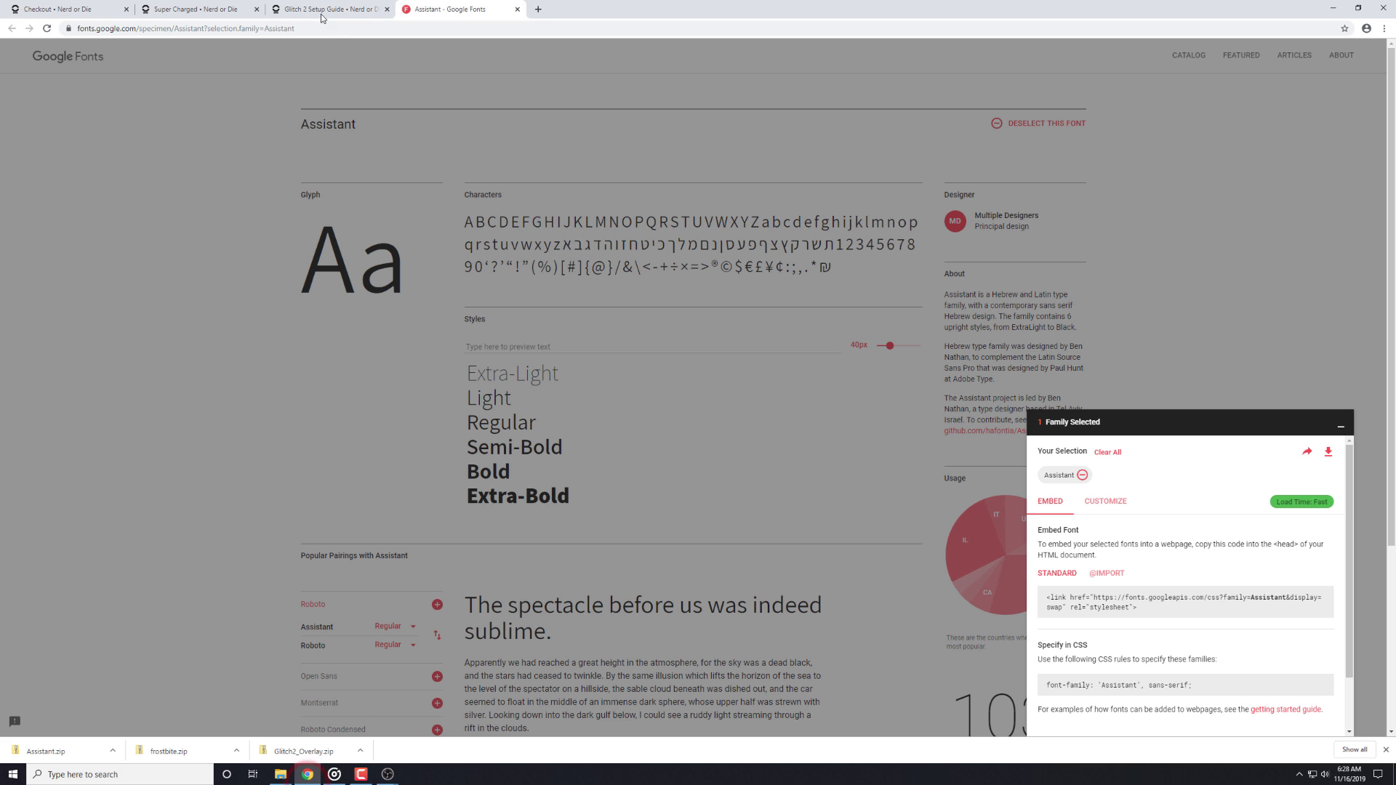
# Close the setup guide, Google Fonts and checkout tabs plus the downloads bar, then return to OBS.
pyautogui.middleClick(322, 15)
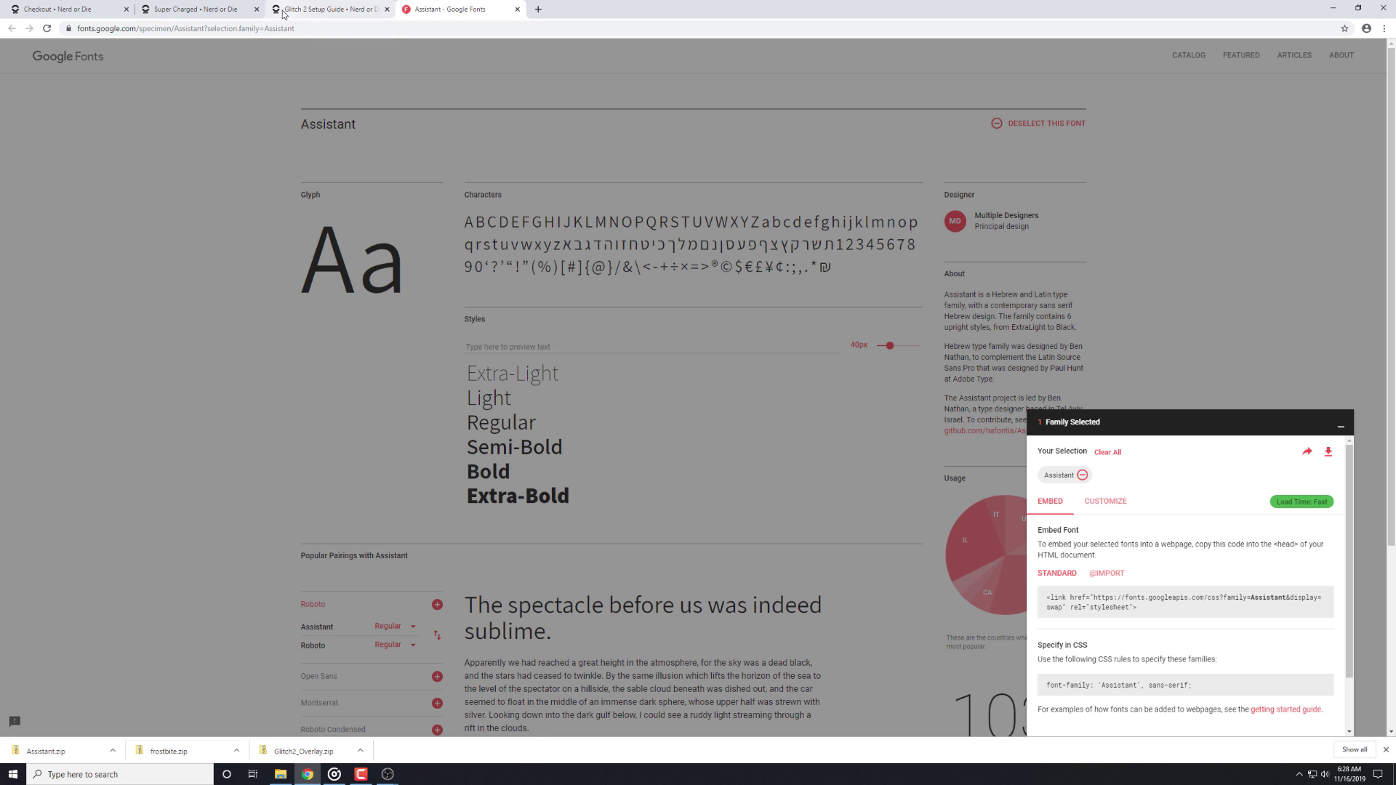
pyautogui.middleClick(320, 11)
pyautogui.middleClick(96, 12)
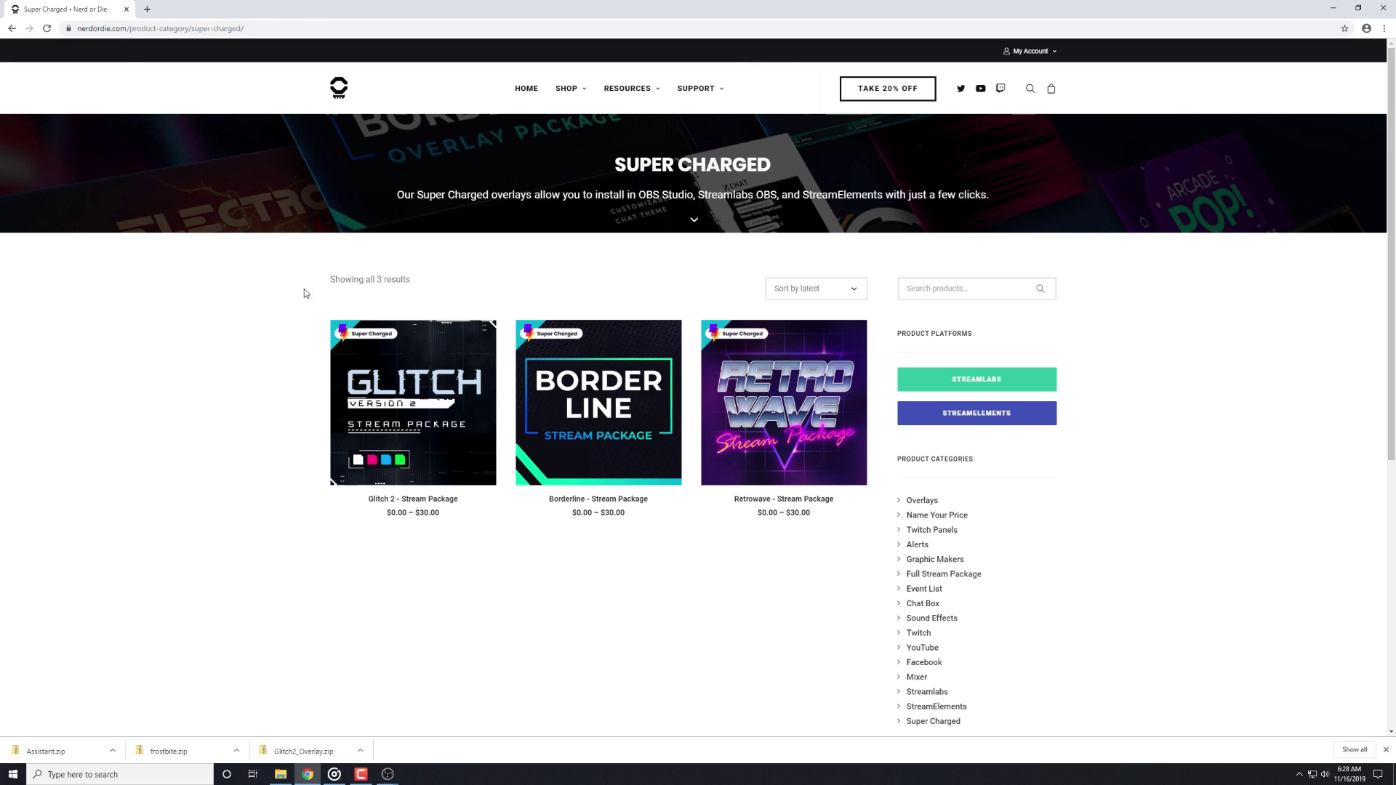
pyautogui.click(1384, 750)
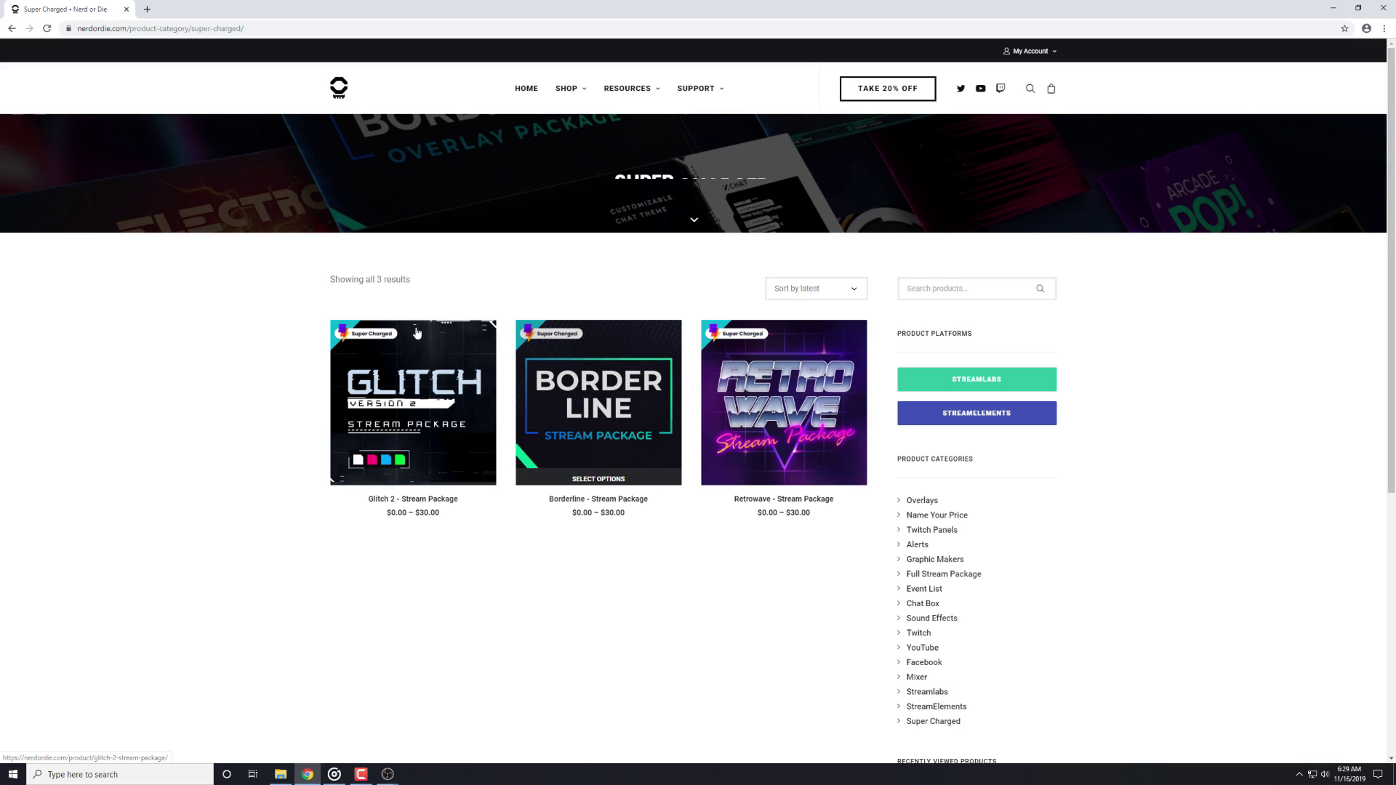
pyautogui.click(387, 775)
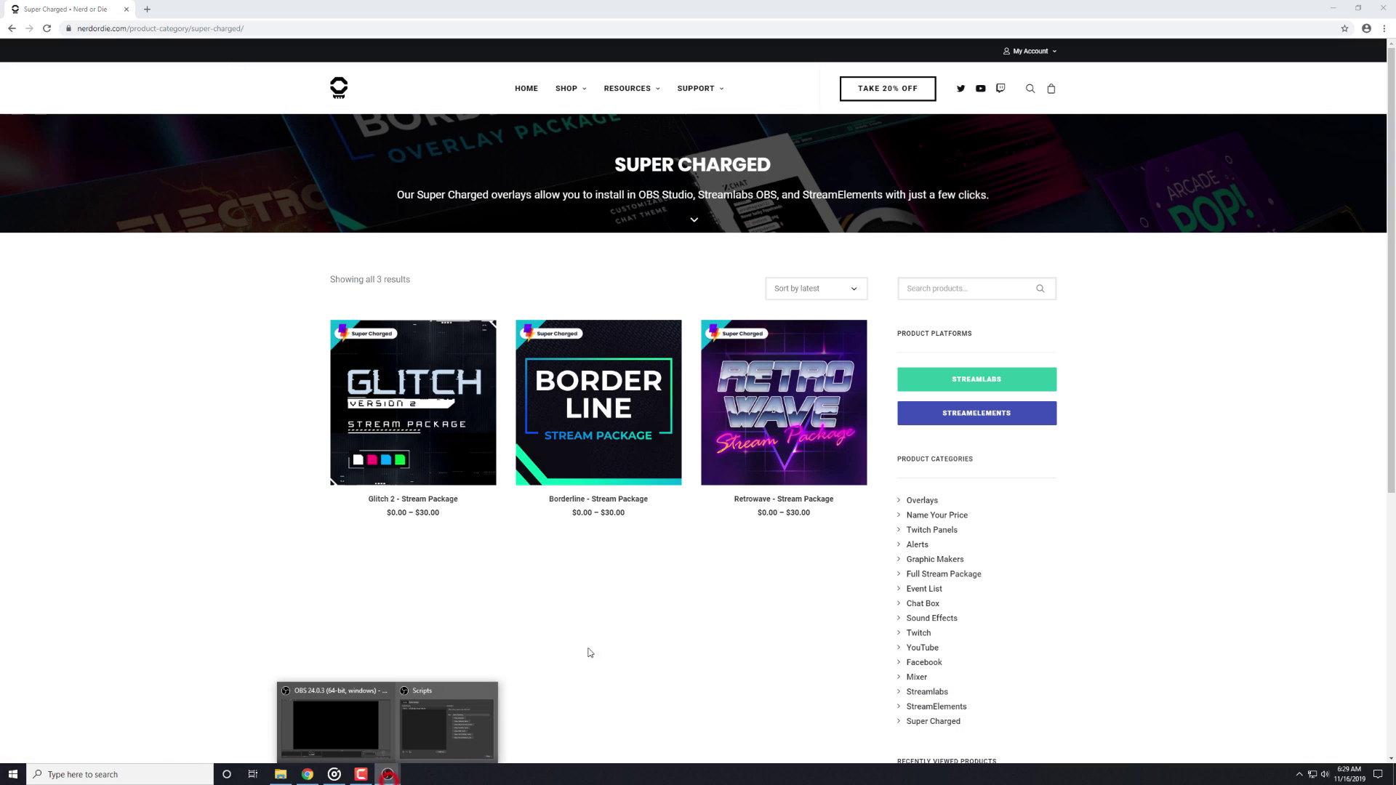
# In the import script, choose Scene Templates and run Setup all scenes to build every Glitch 2 scene.
pyautogui.click(400, 721)
pyautogui.click(388, 774)
pyautogui.click(345, 732)
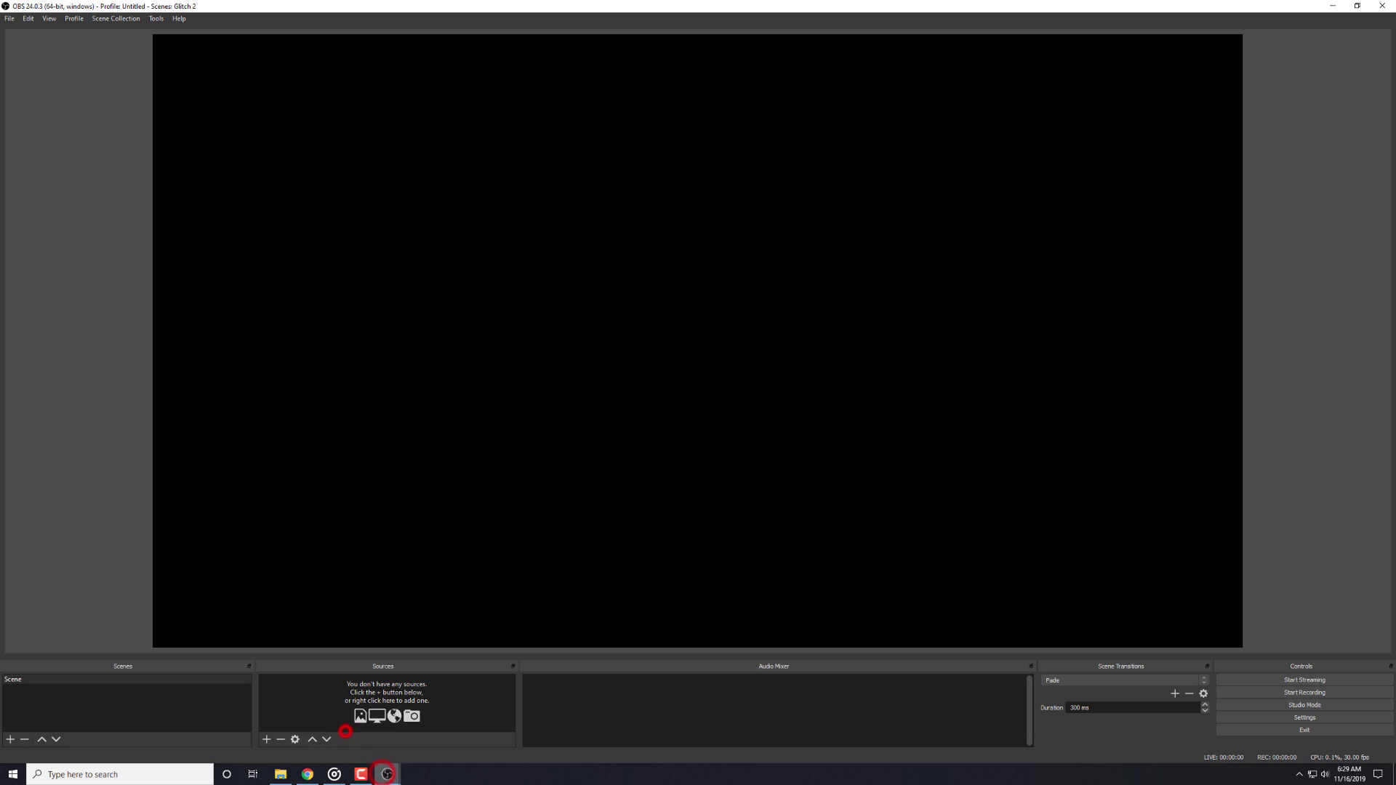
pyautogui.click(388, 775)
pyautogui.click(434, 740)
pyautogui.click(770, 318)
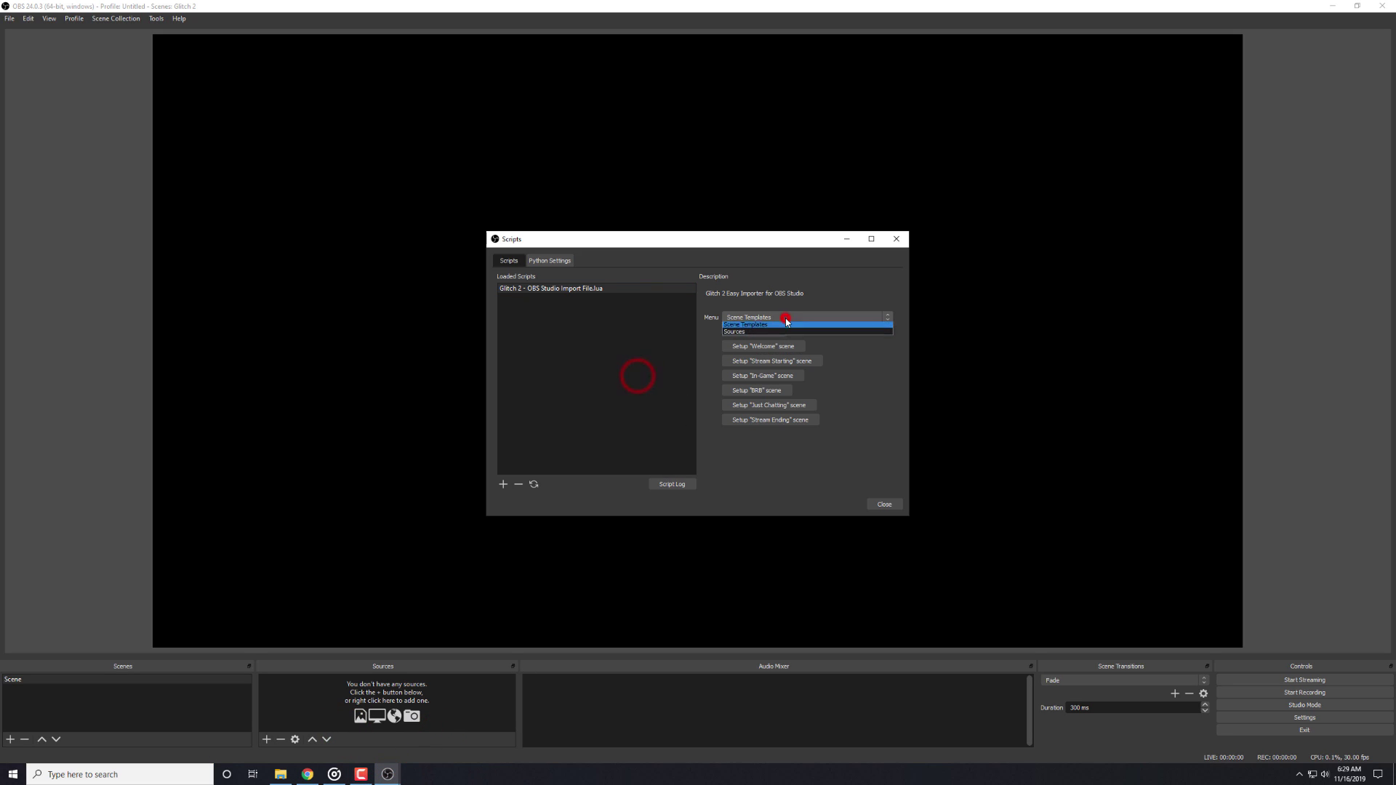
pyautogui.click(772, 321)
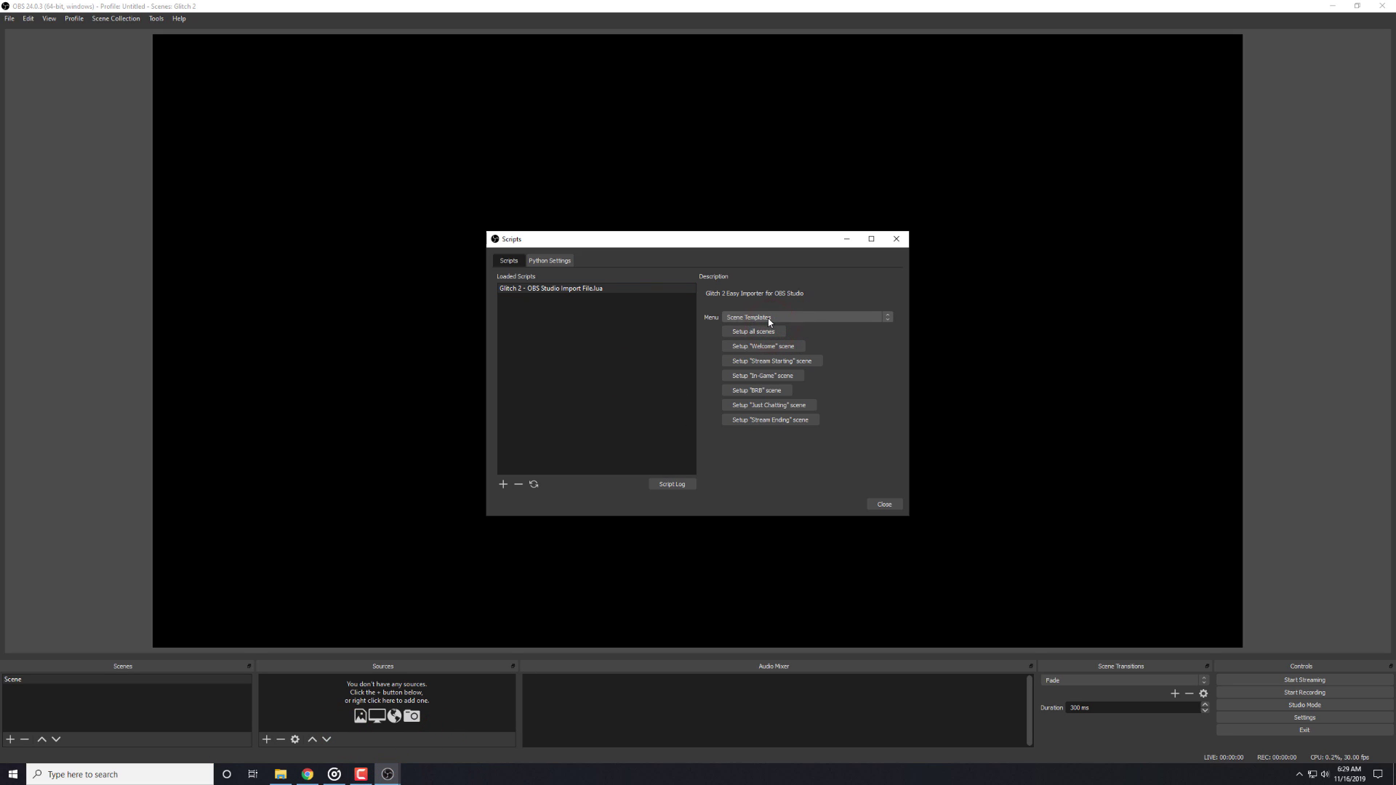
pyautogui.click(726, 333)
# Close Scripts and preview Stream Starting, In-Game, BRB, Just Chatting and Stream Ending, ending on Stream Starting.
pyautogui.click(884, 506)
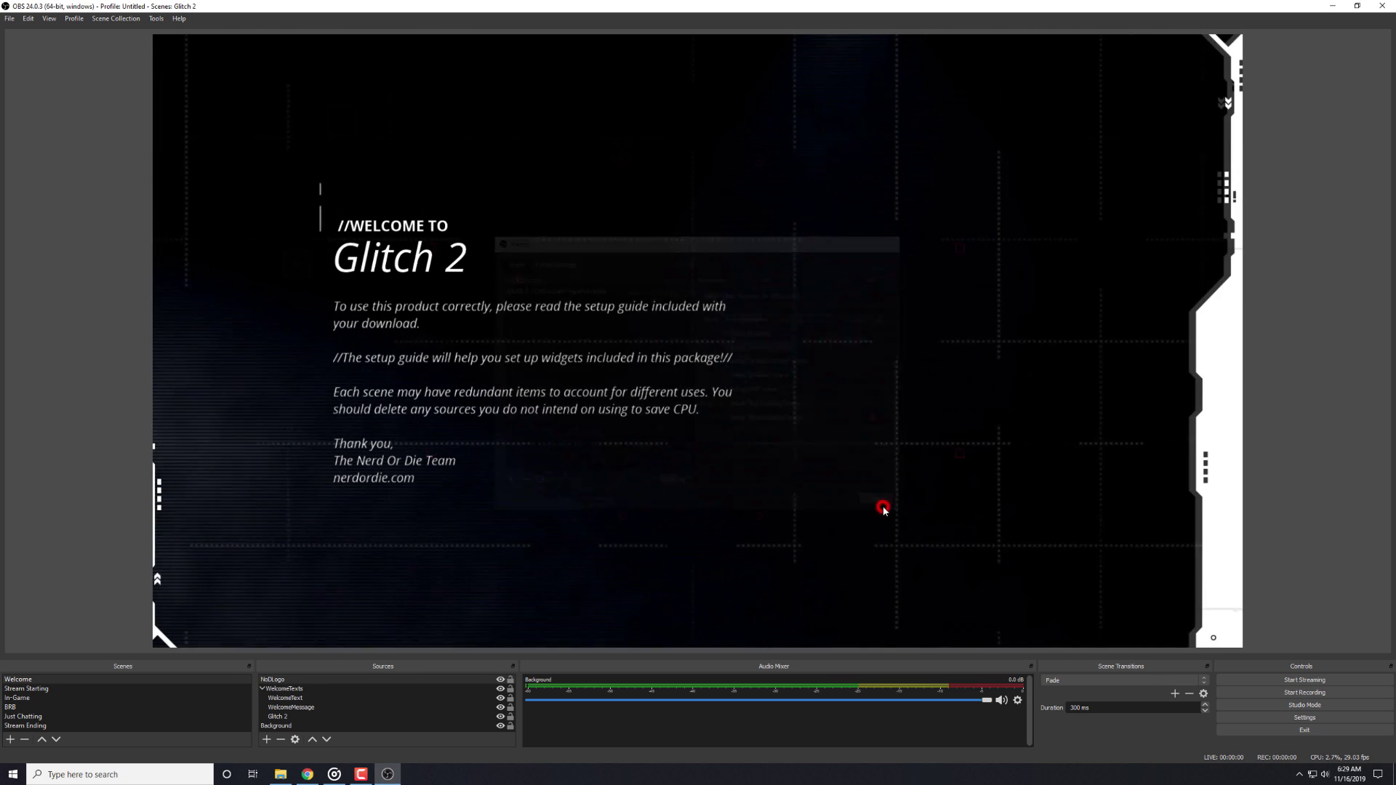
pyautogui.click(24, 691)
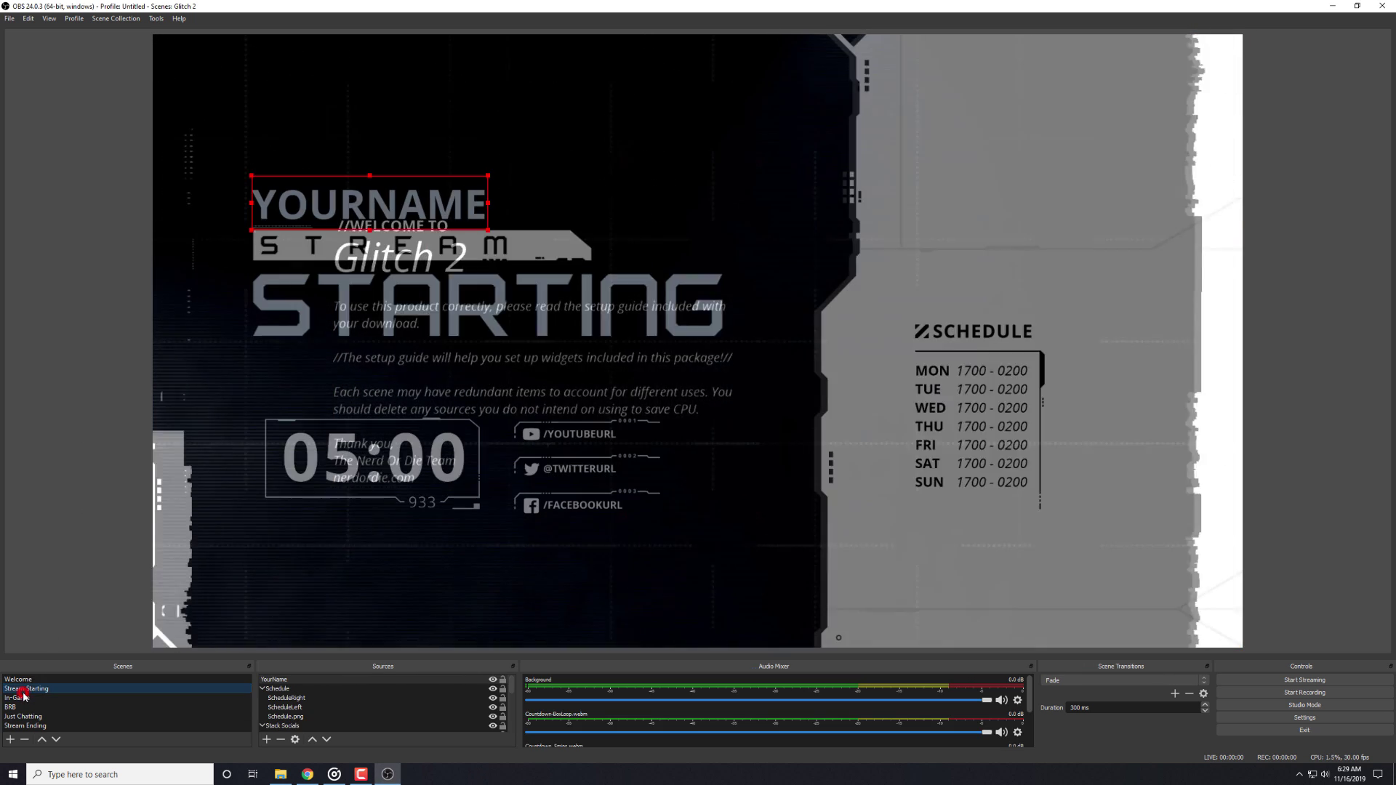
pyautogui.click(24, 698)
pyautogui.click(22, 706)
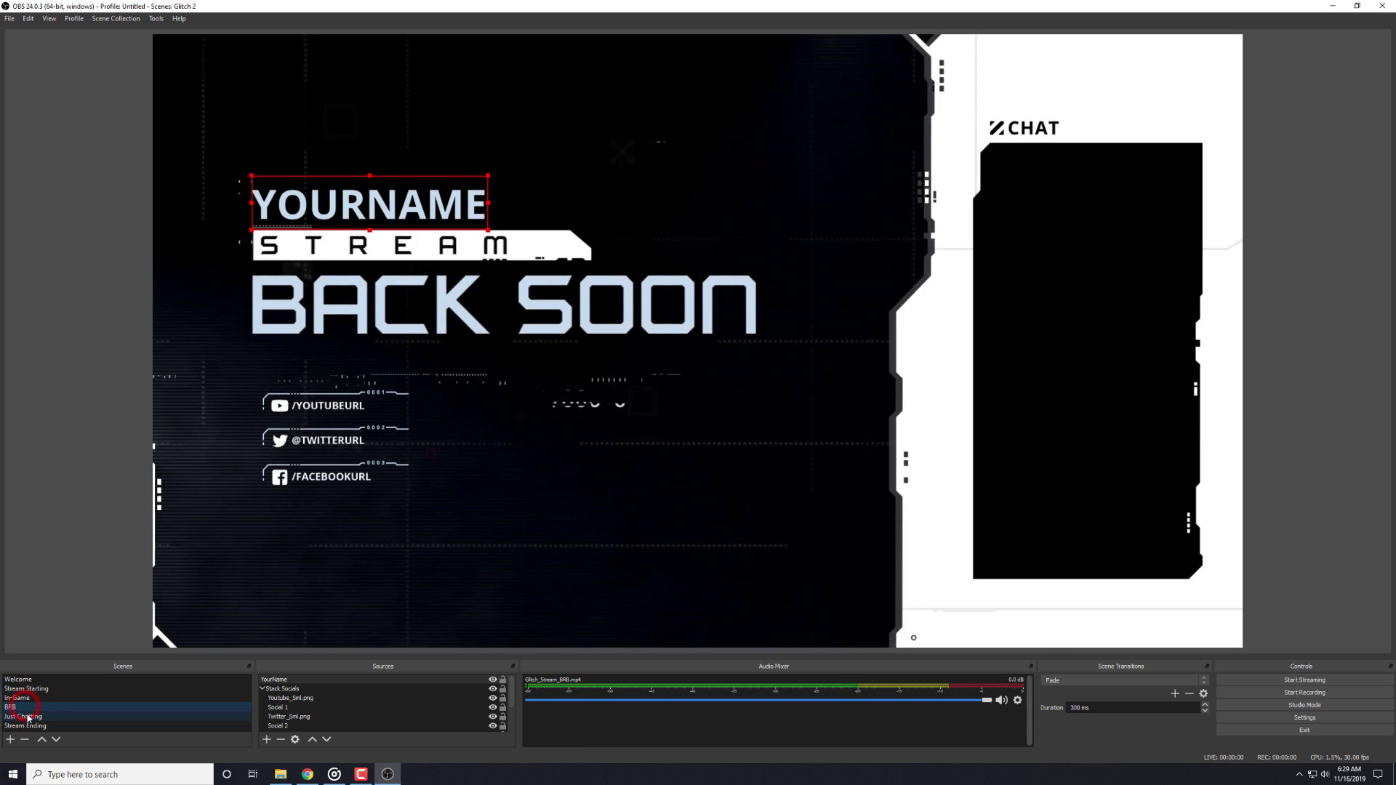
pyautogui.click(27, 717)
pyautogui.click(25, 726)
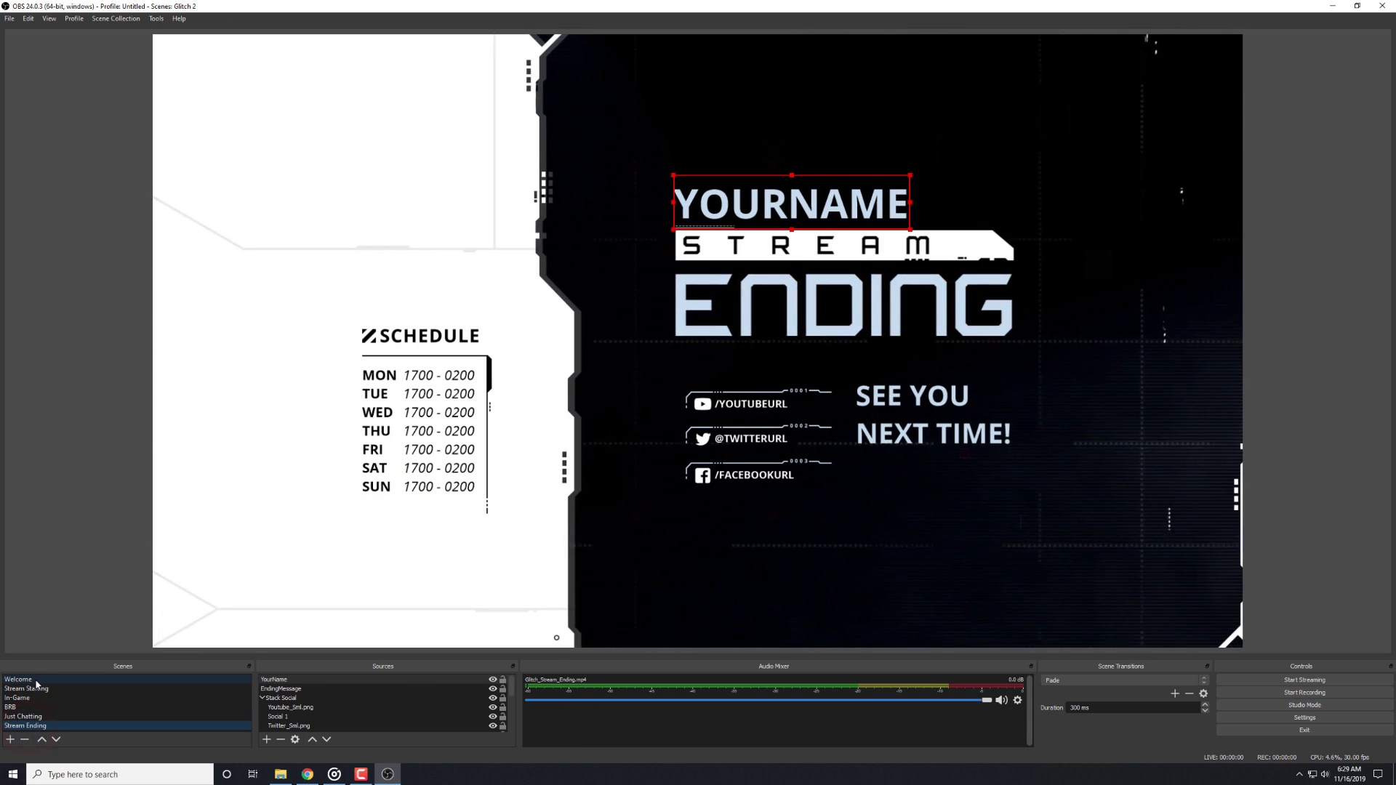
pyautogui.click(33, 688)
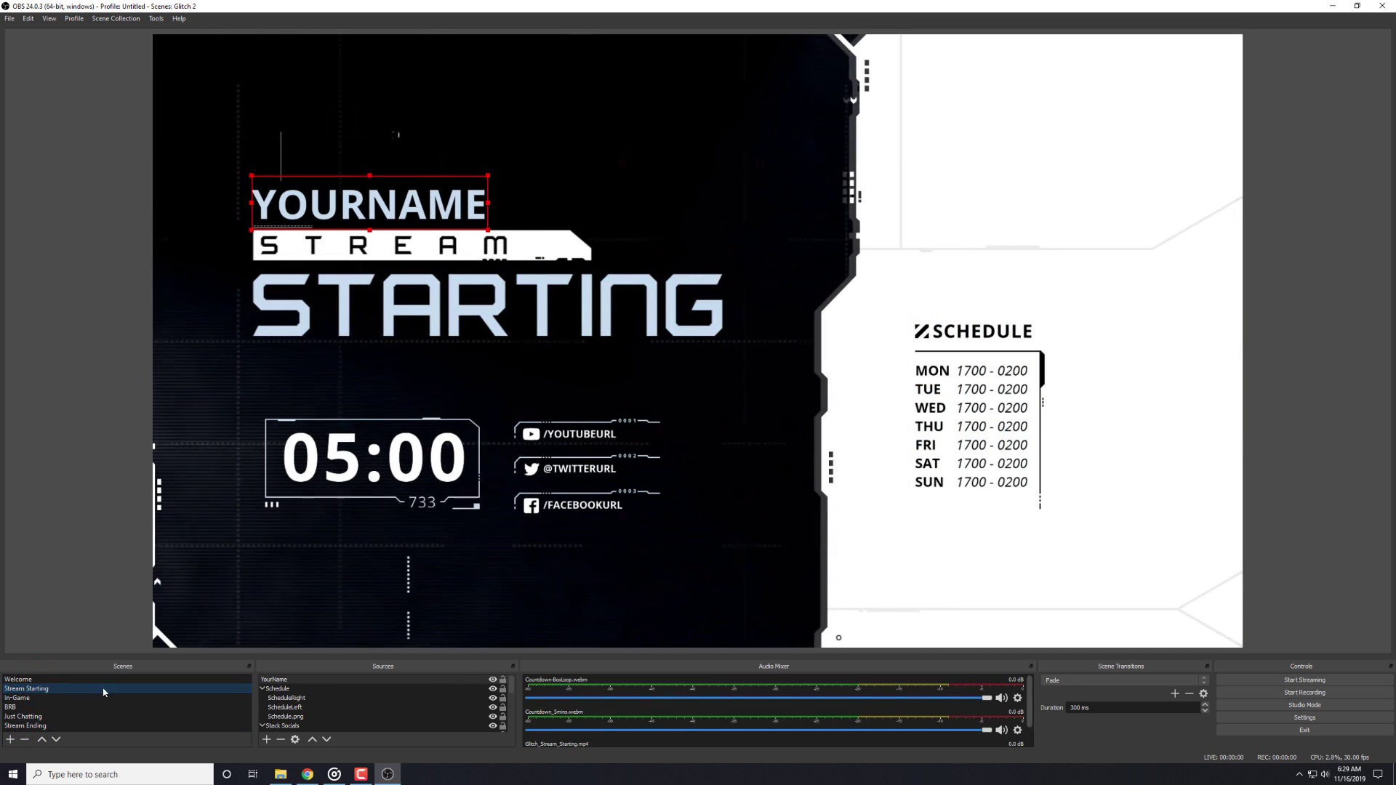
pyautogui.click(29, 701)
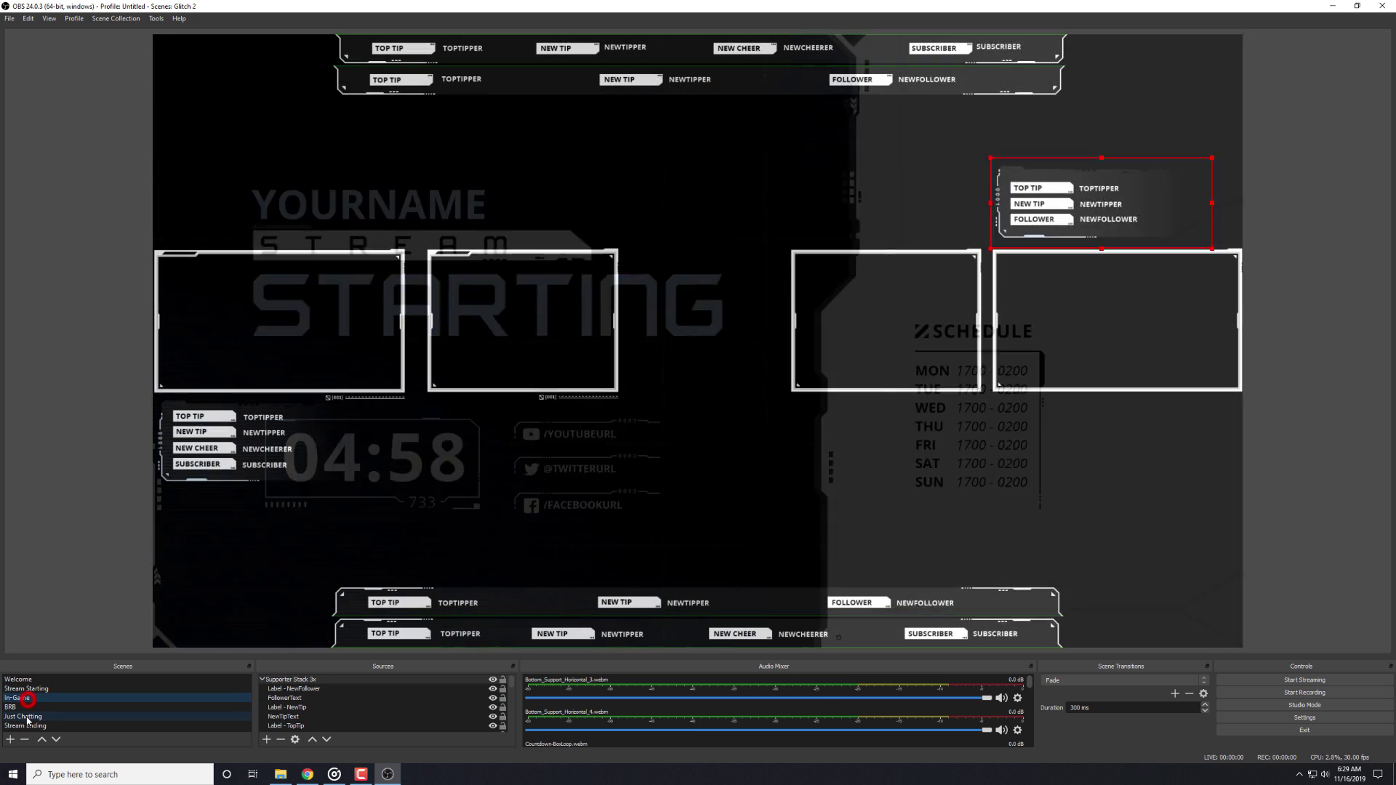
pyautogui.click(33, 688)
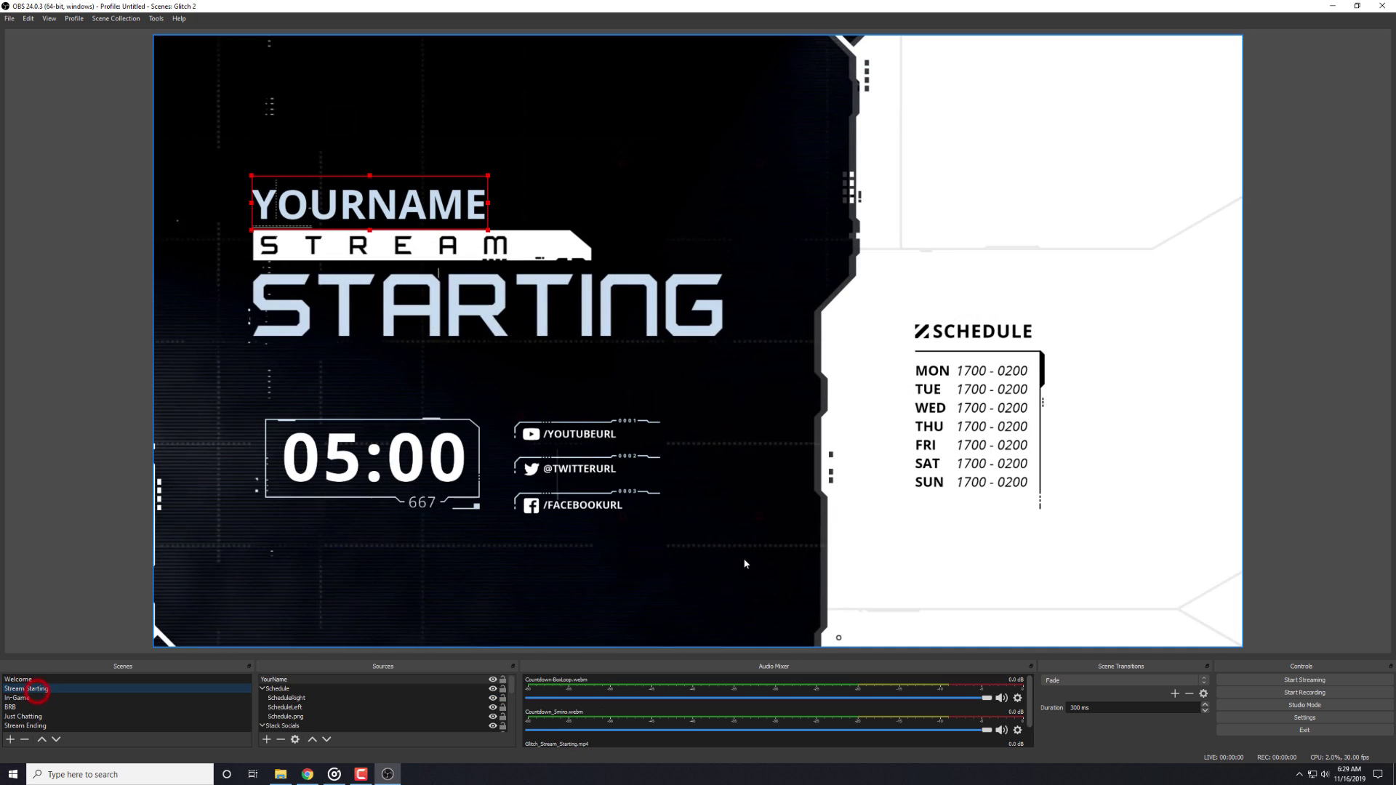
# Inspect the Stack Socials YouTube and Twitter icons, then select the ScheduleRight times source.
pyautogui.click(540, 463)
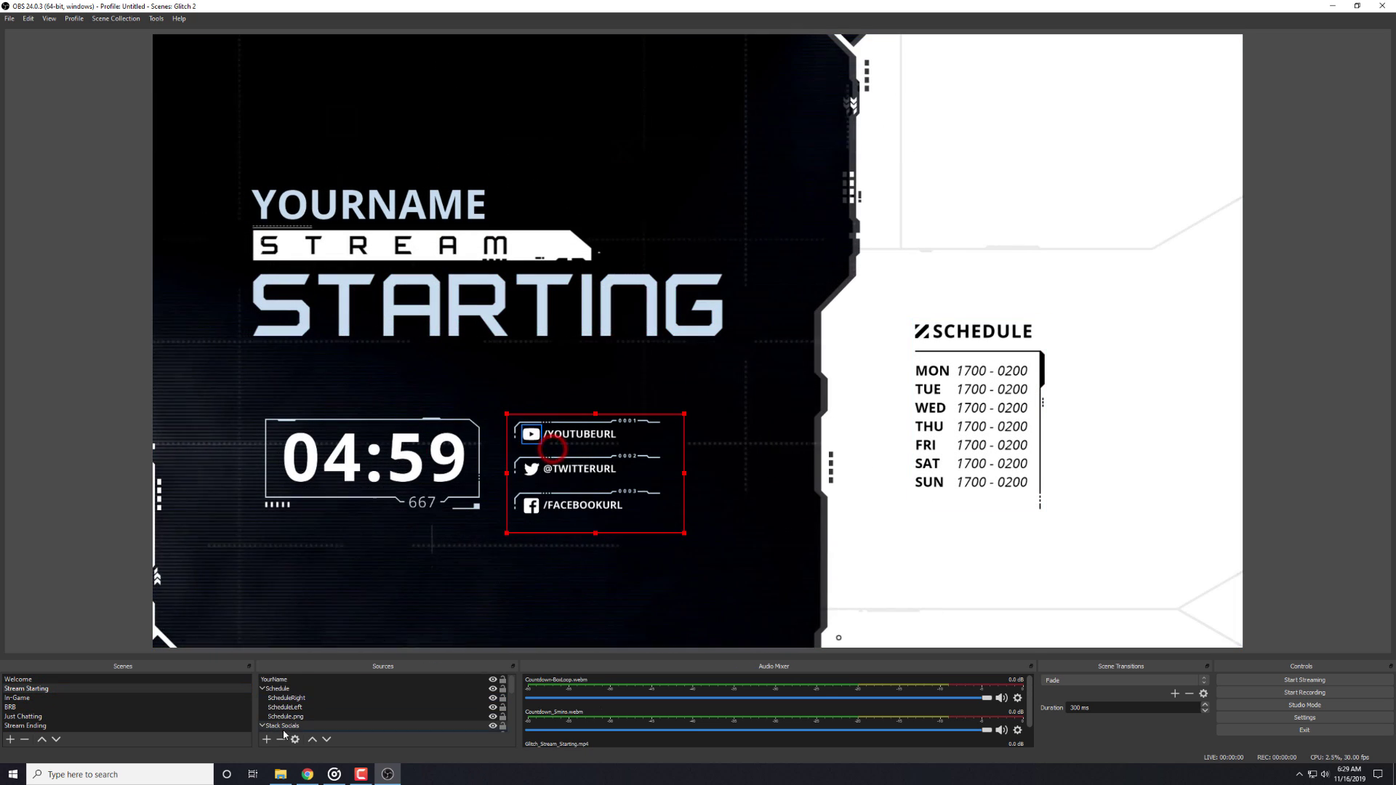
pyautogui.scroll(-1, 300, 722)
pyautogui.click(299, 706)
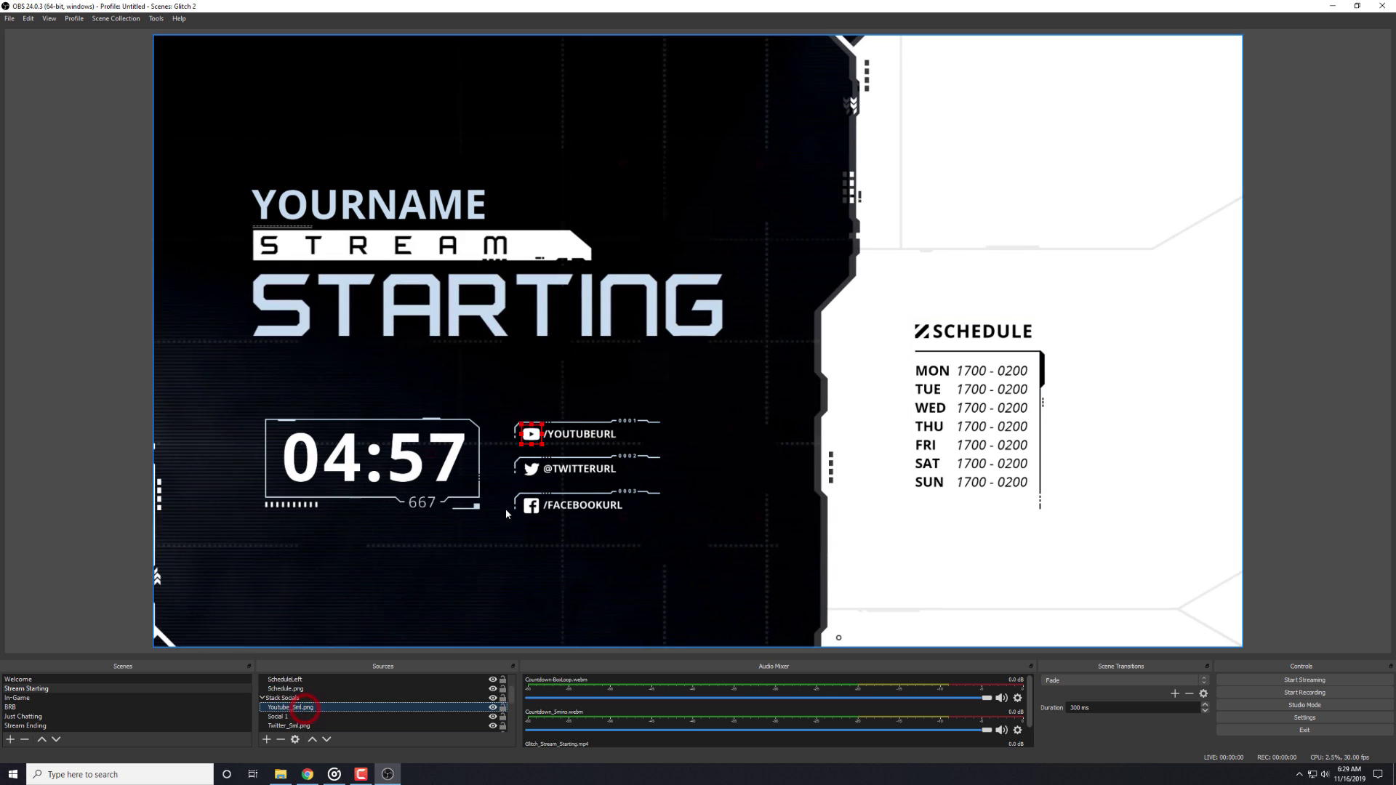
pyautogui.click(280, 726)
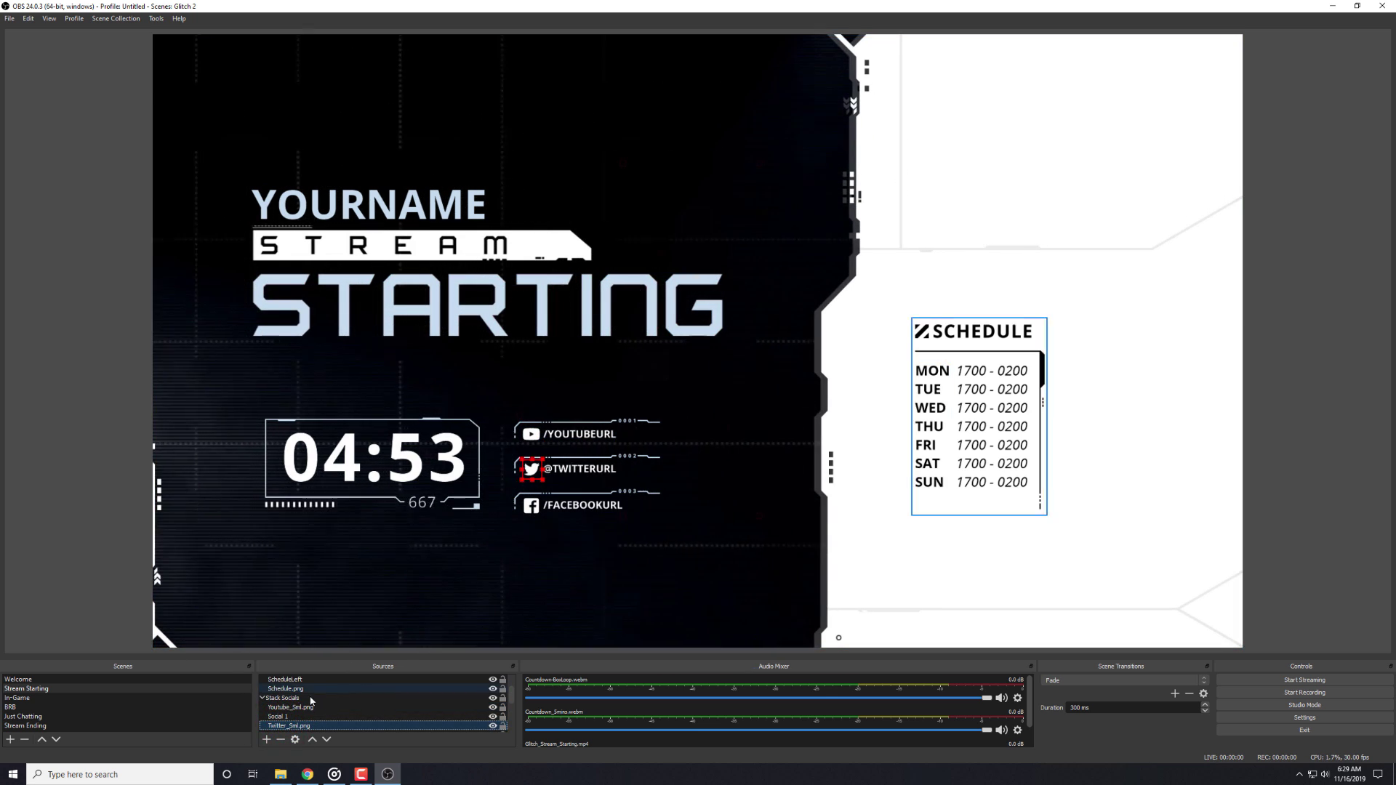
pyautogui.scroll(1, 356, 697)
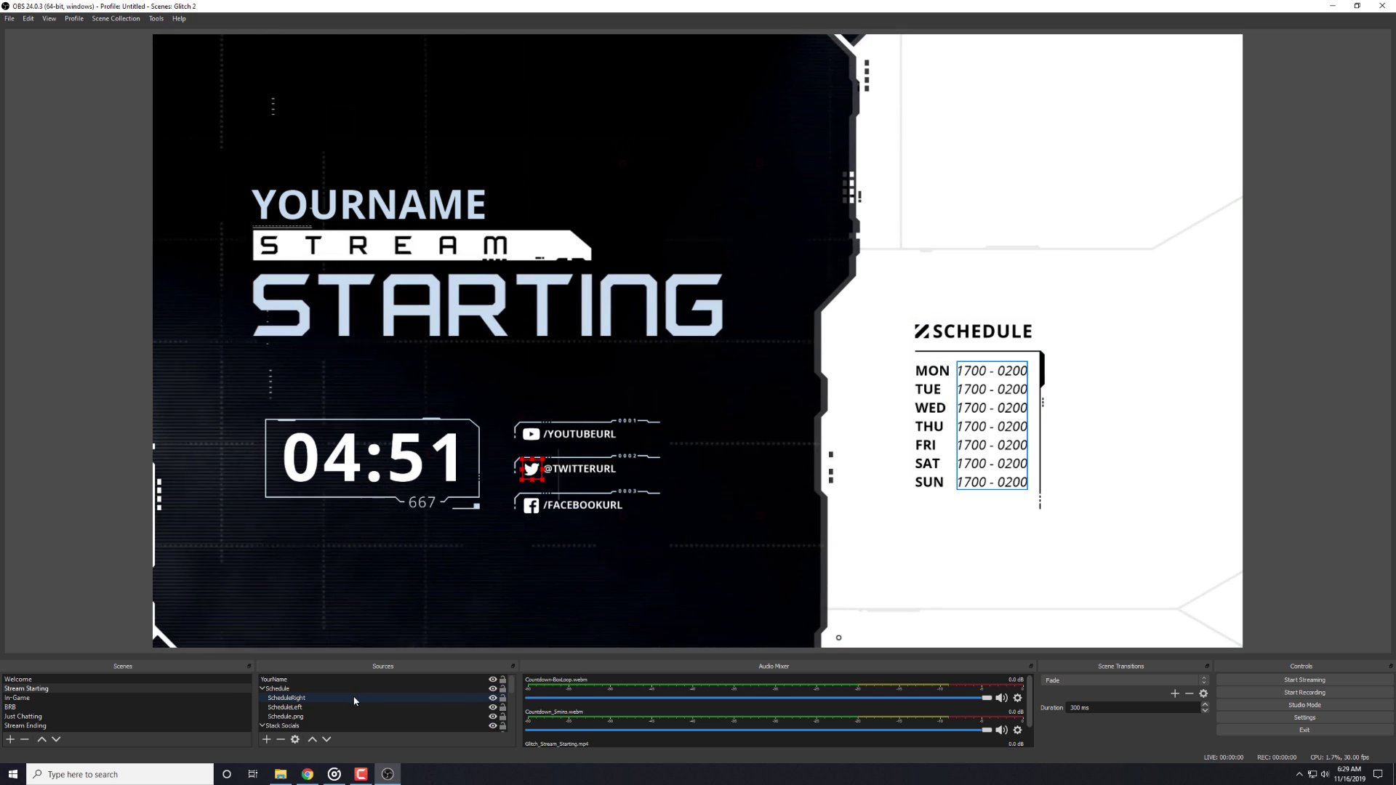
pyautogui.click(309, 700)
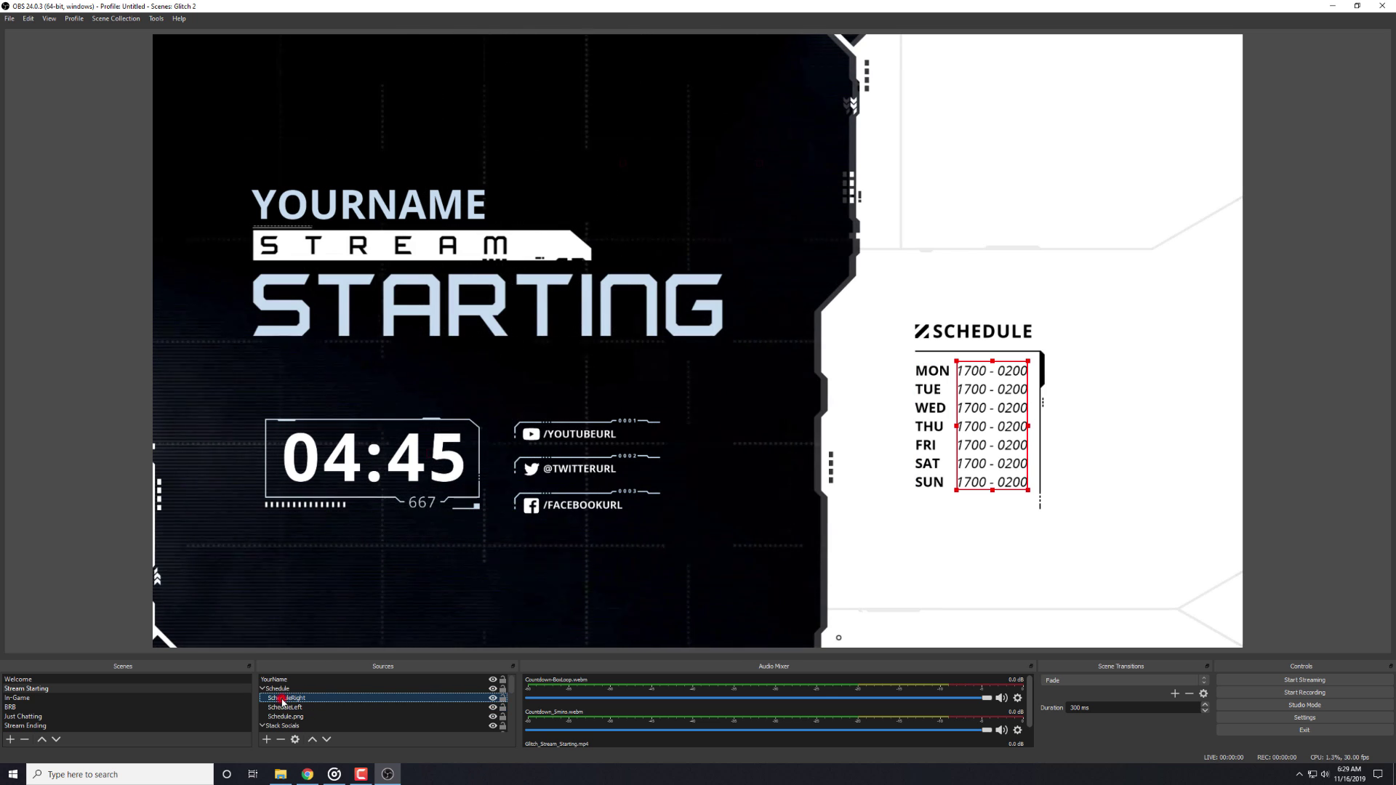
# In ScheduleRight's text, change Monday's start time from 1700 to 0800.
pyautogui.doubleClick(282, 699)
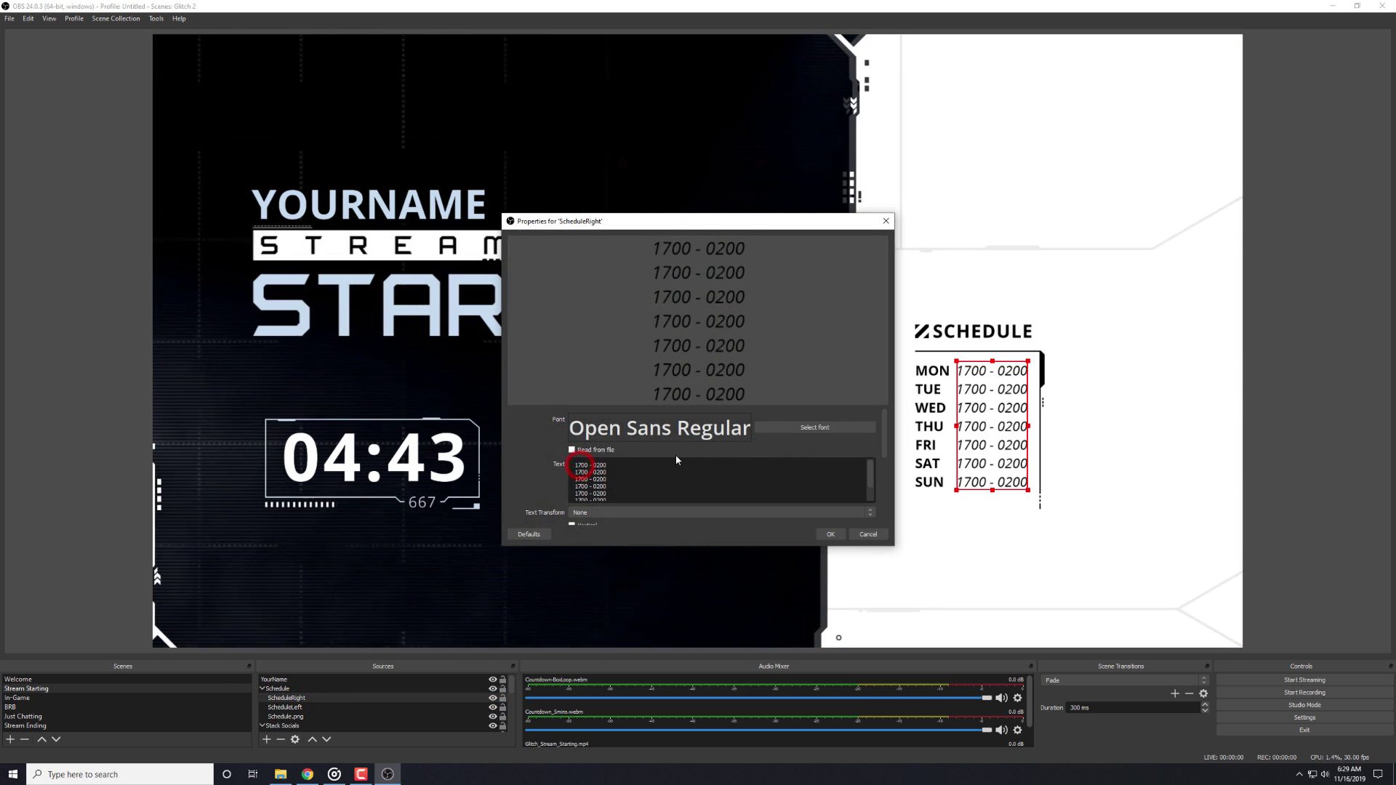
pyautogui.press('BackSpace')
pyautogui.press('BackSpace')
pyautogui.press('BackSpace')
pyautogui.press('BackSpace')
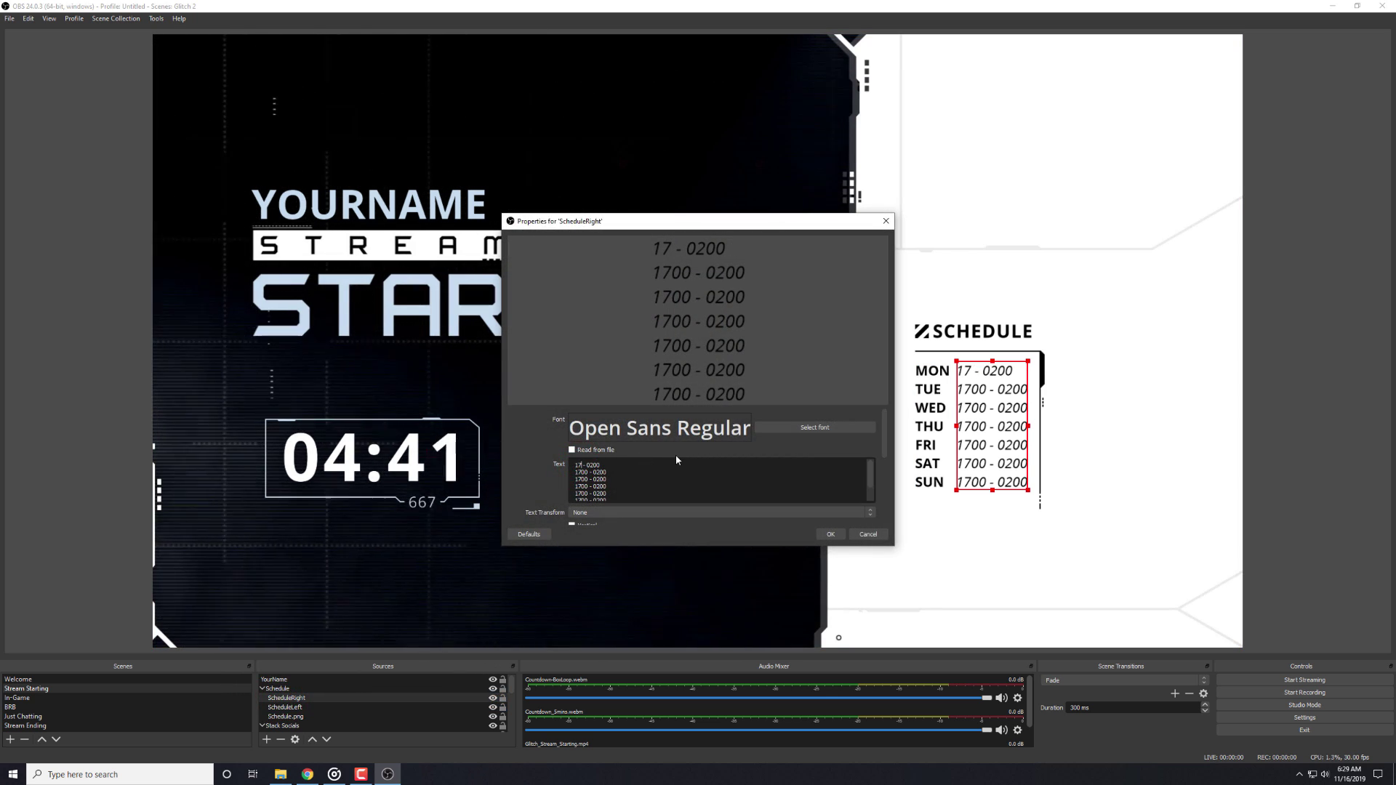
pyautogui.write('0800')
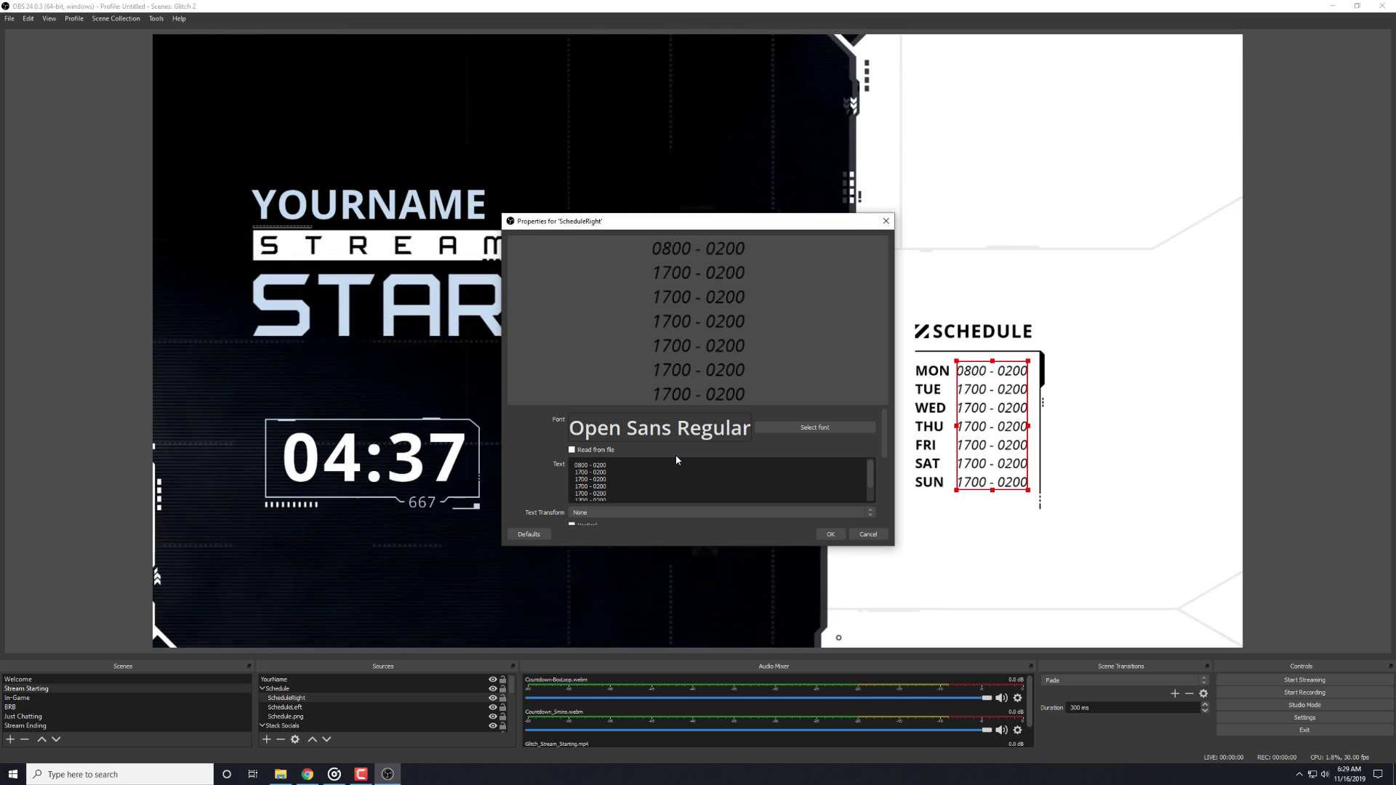
# Confirm the schedule edit, then in In-Game replace Follower with Recent in the FollowerText label.
pyautogui.click(832, 535)
pyautogui.click(80, 696)
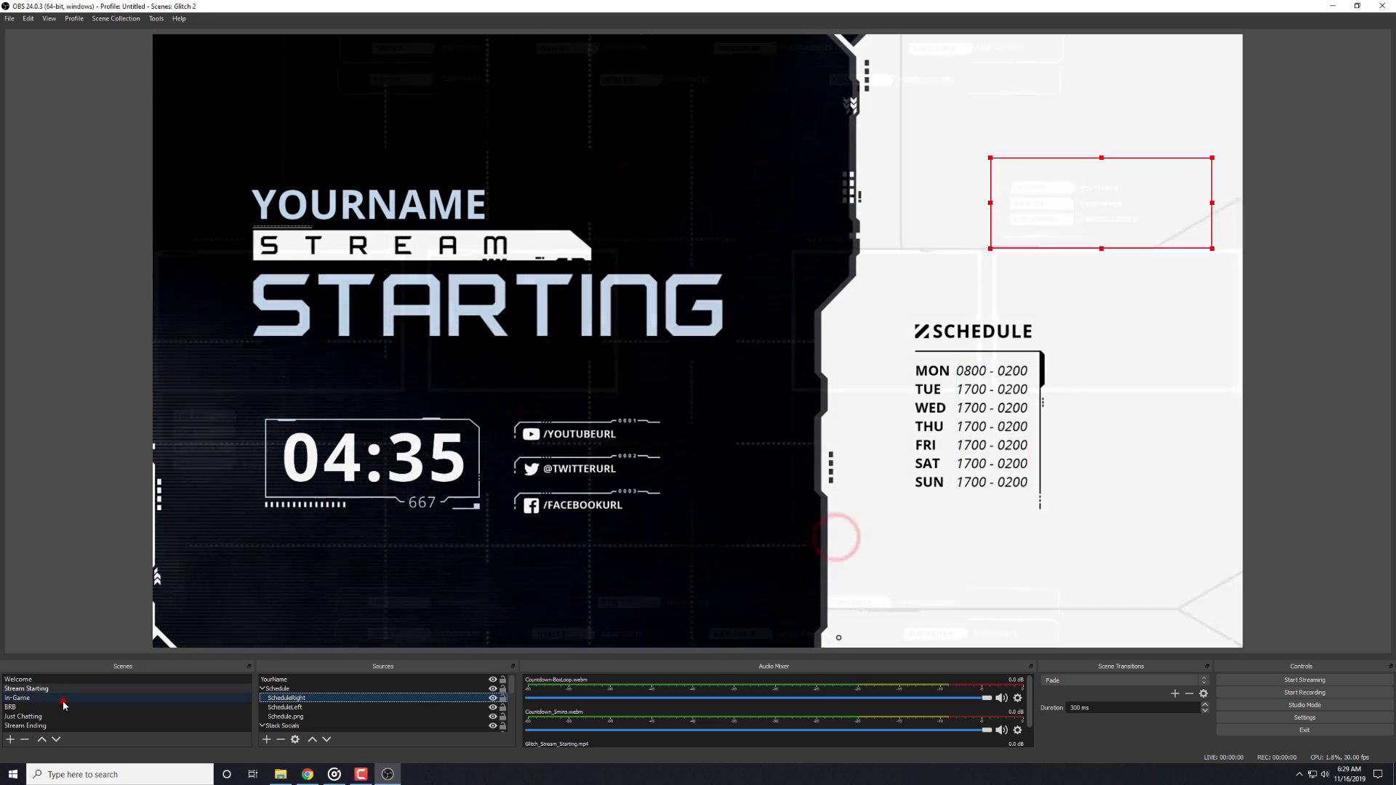
pyautogui.click(178, 432)
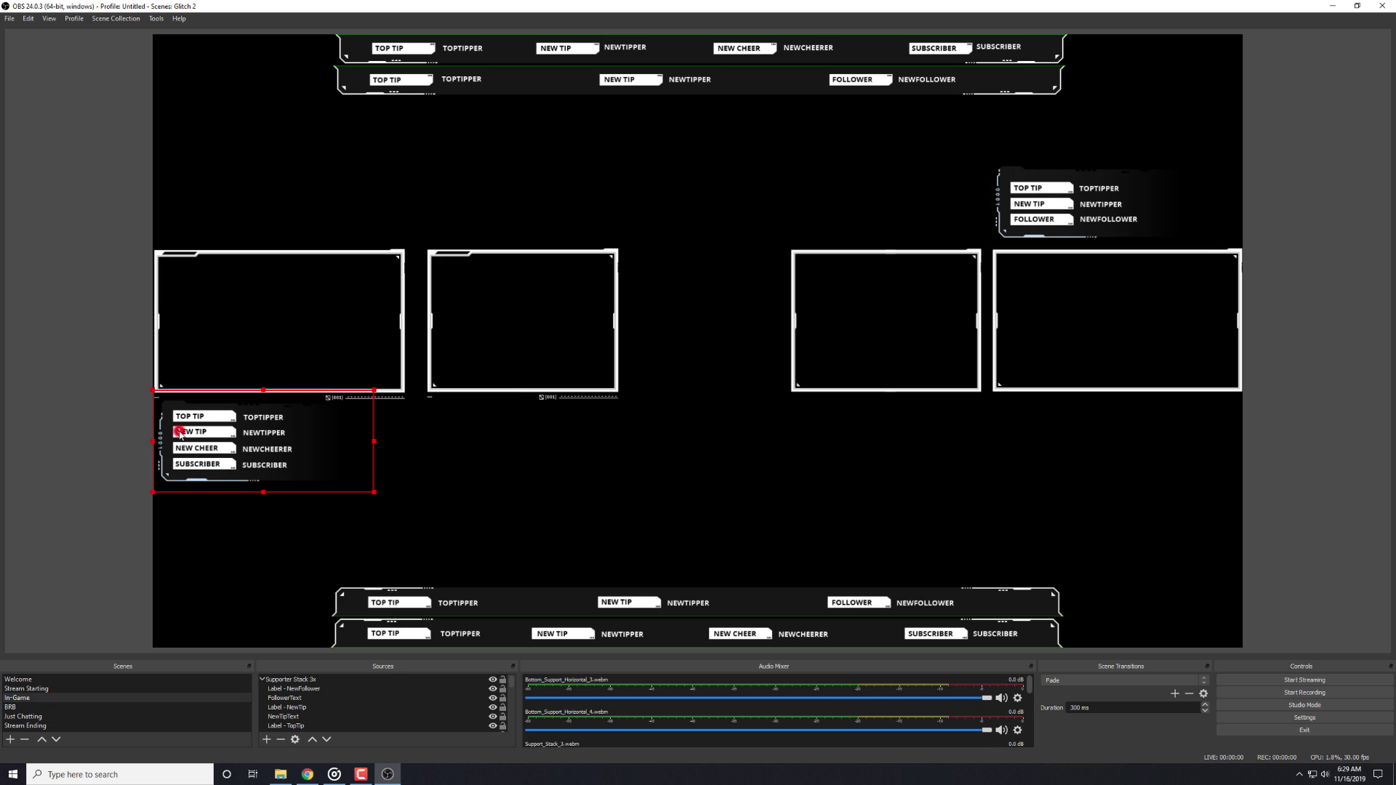
pyautogui.doubleClick(328, 695)
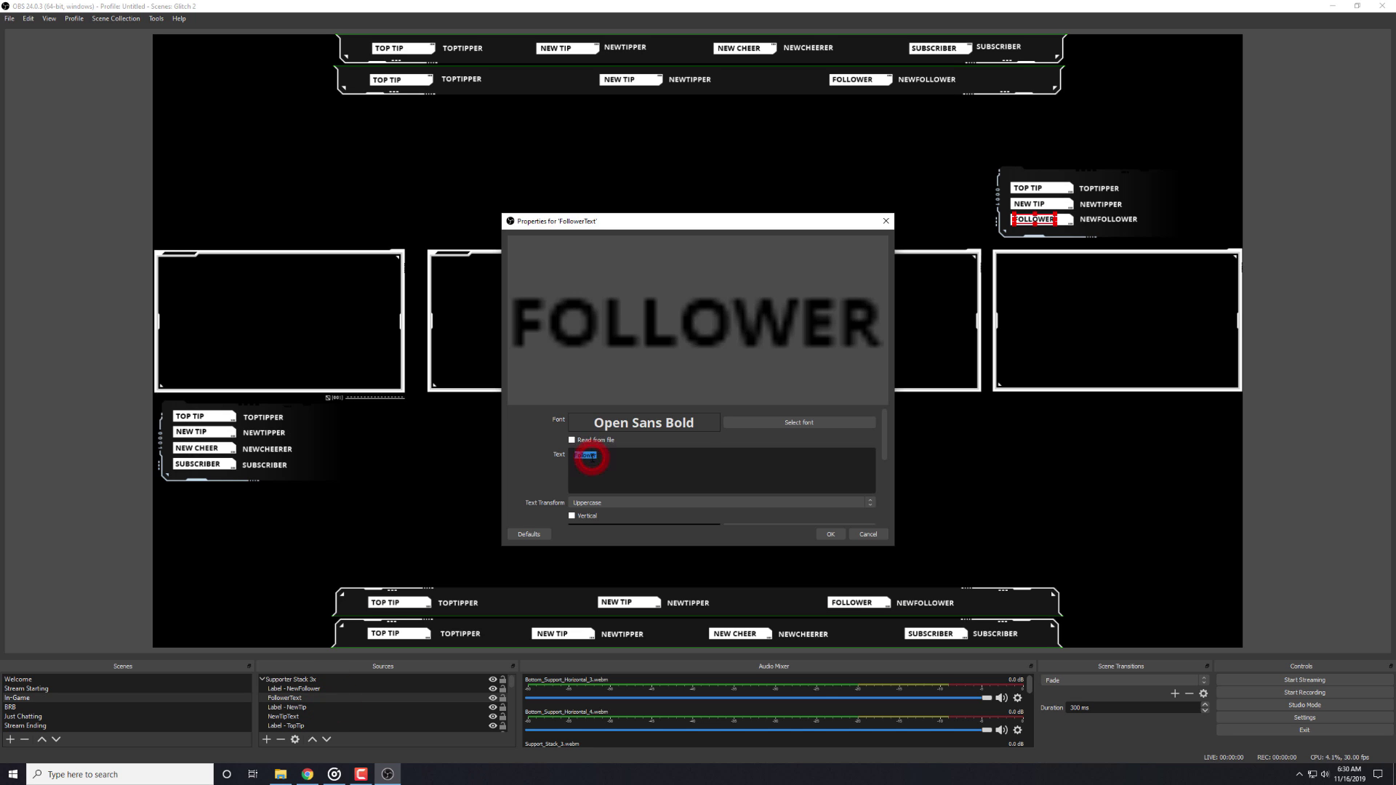
pyautogui.write('Recent Fo')
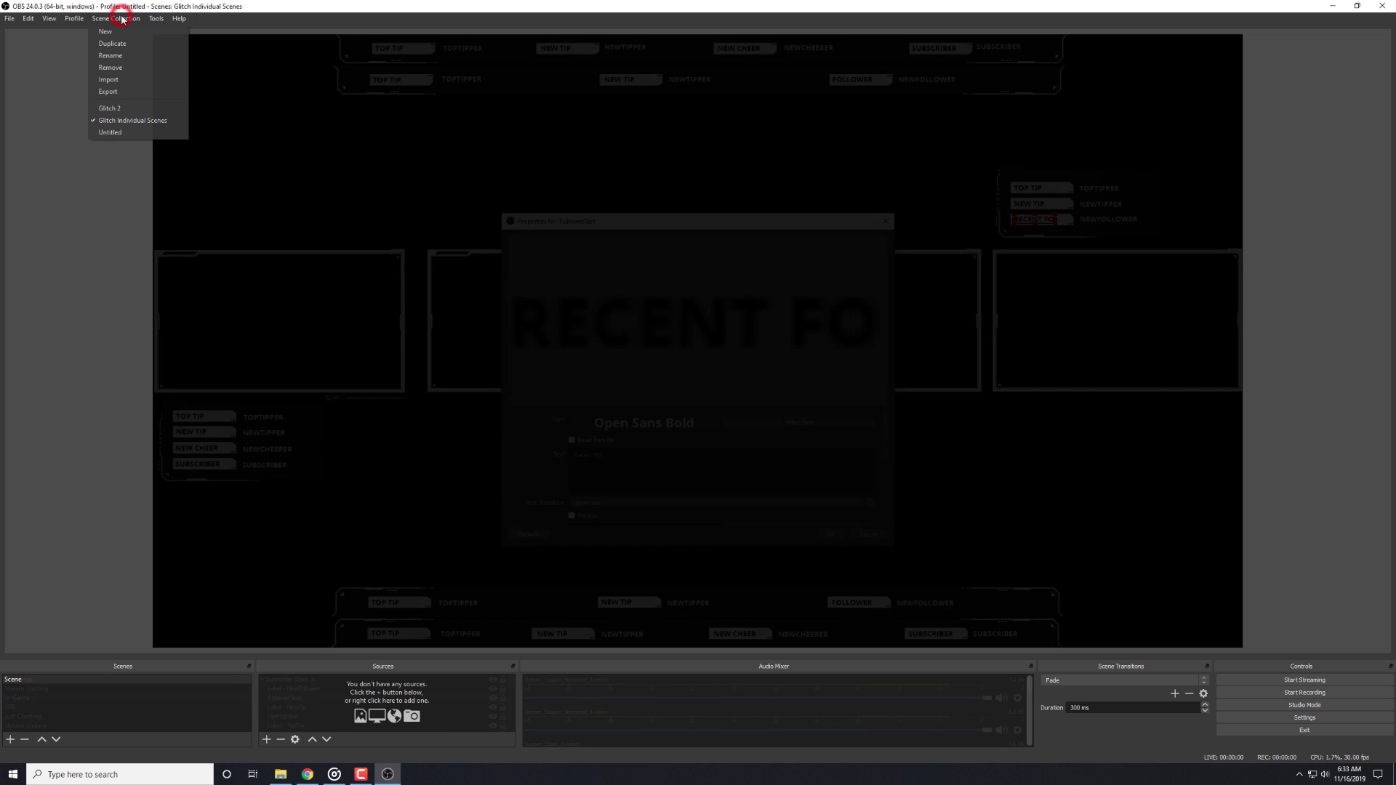
# Run Setup Stream Starting scene from the script's Scene Templates menu and select the new scene.
pyautogui.click(122, 18)
pyautogui.click(155, 18)
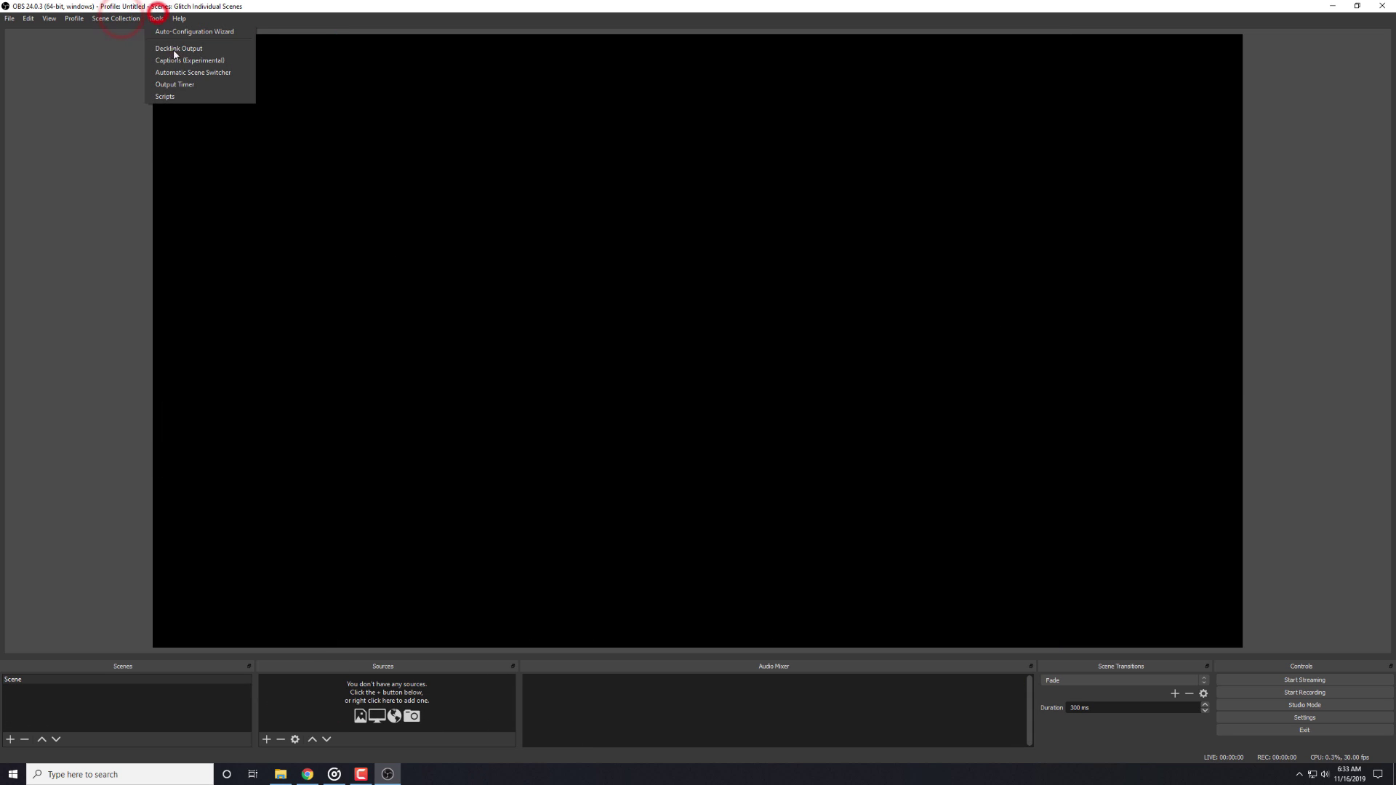
pyautogui.click(165, 97)
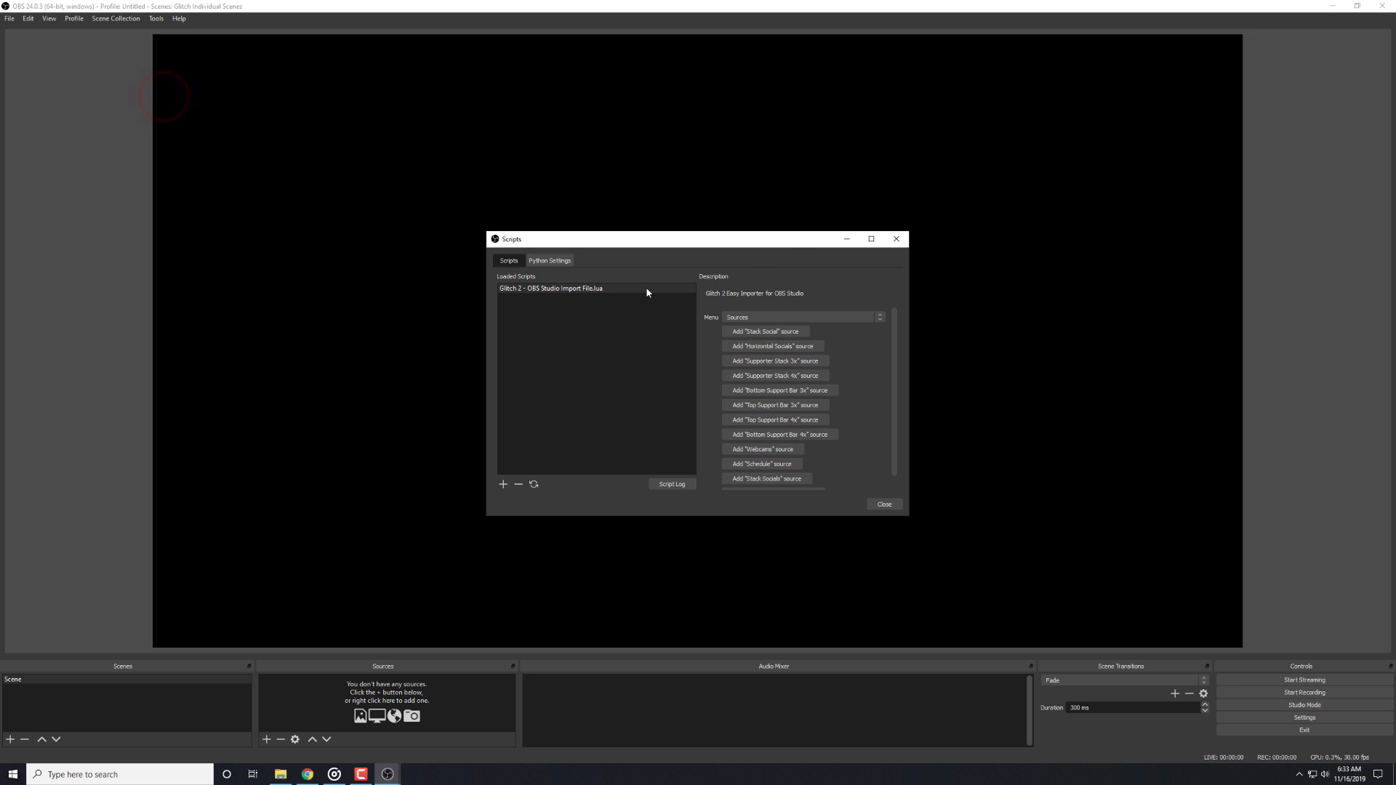
pyautogui.click(738, 313)
pyautogui.click(747, 325)
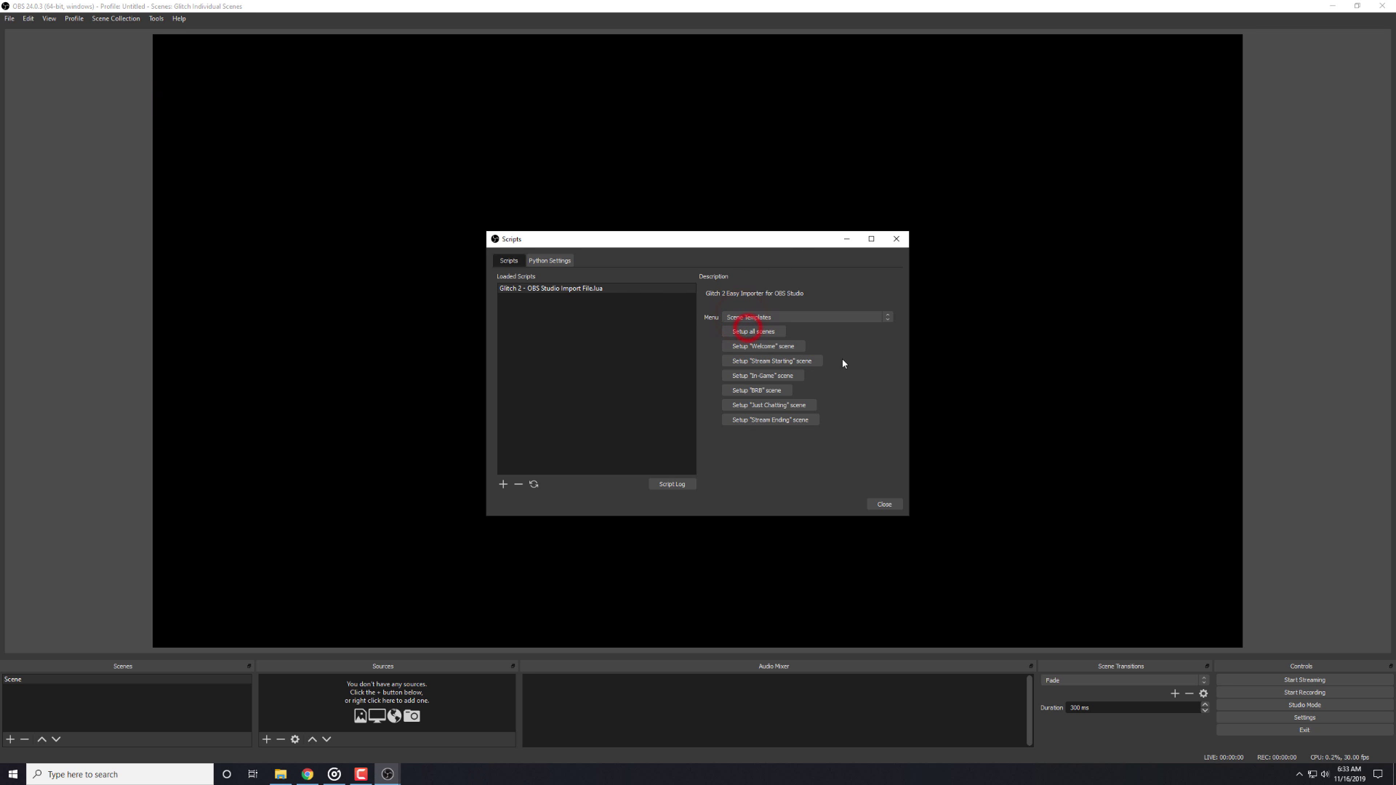
pyautogui.click(775, 363)
pyautogui.click(29, 689)
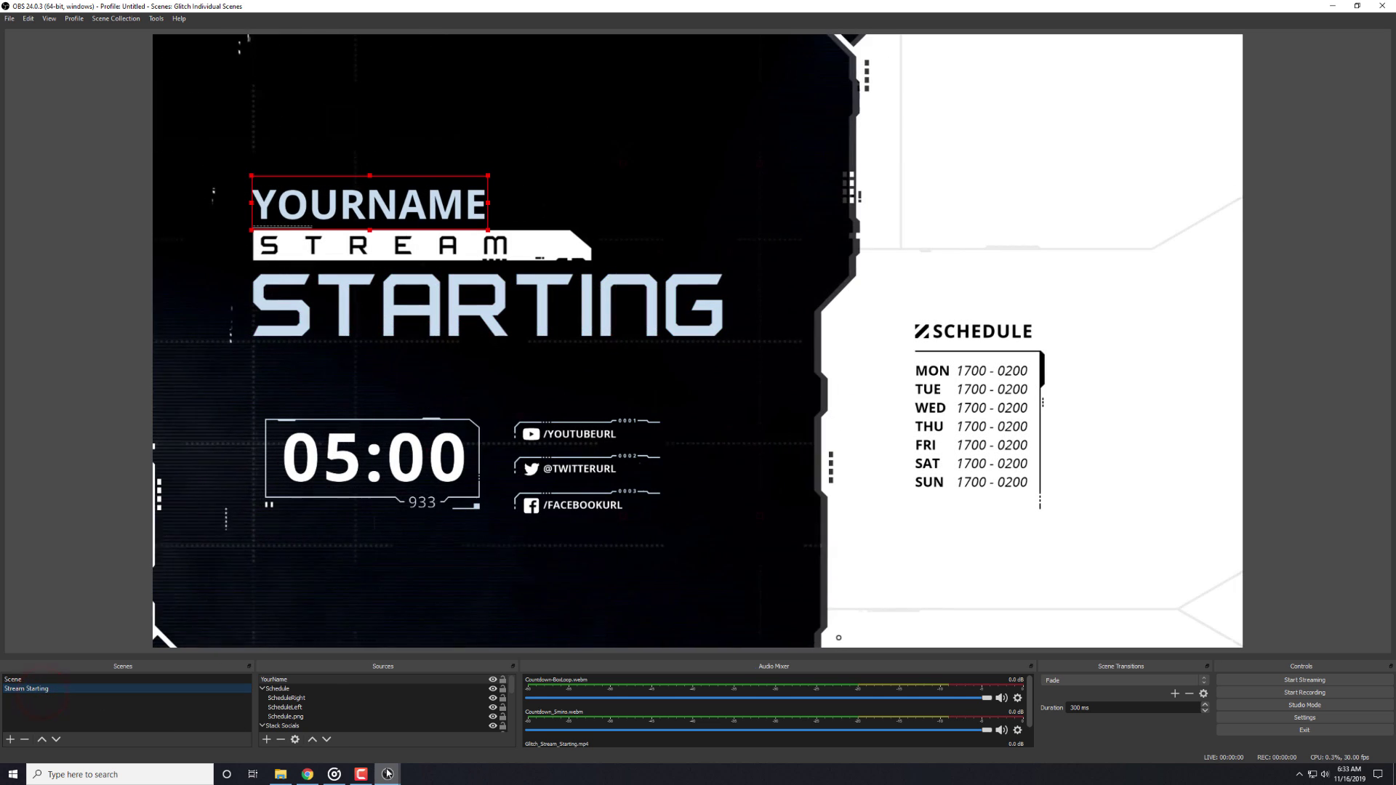
# Add the In-Game and Just Chatting scenes from the Glitch 2 templates.
pyautogui.click(387, 773)
pyautogui.click(425, 754)
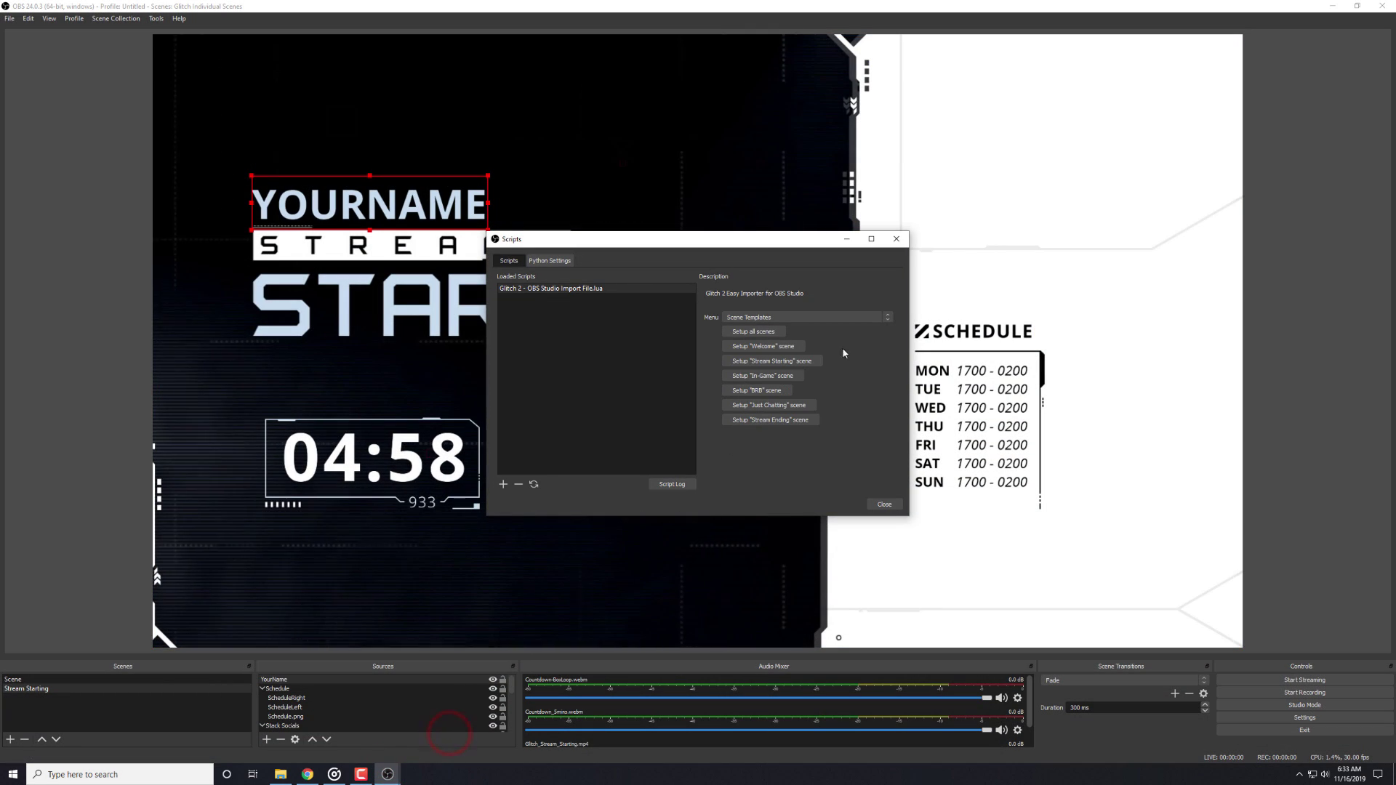
pyautogui.click(765, 376)
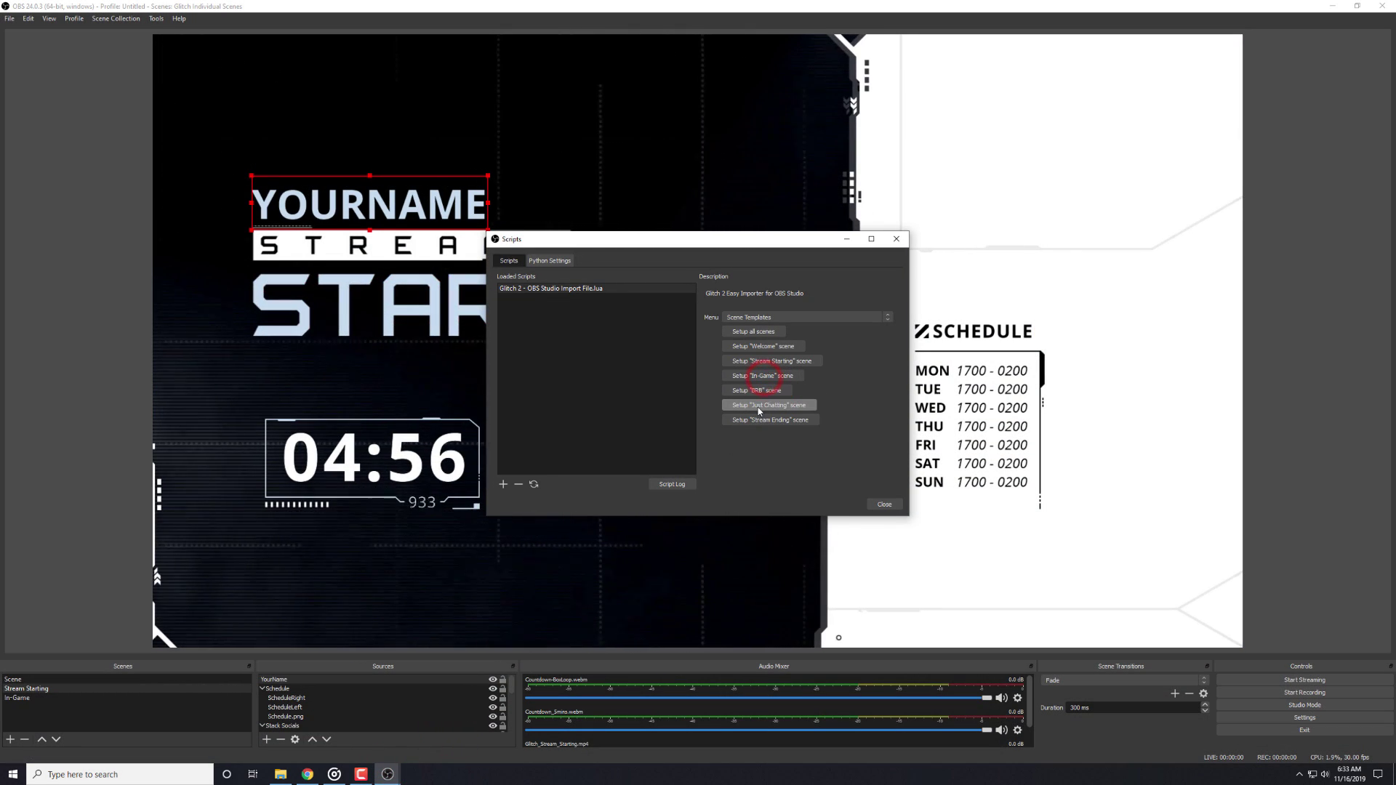
pyautogui.click(883, 504)
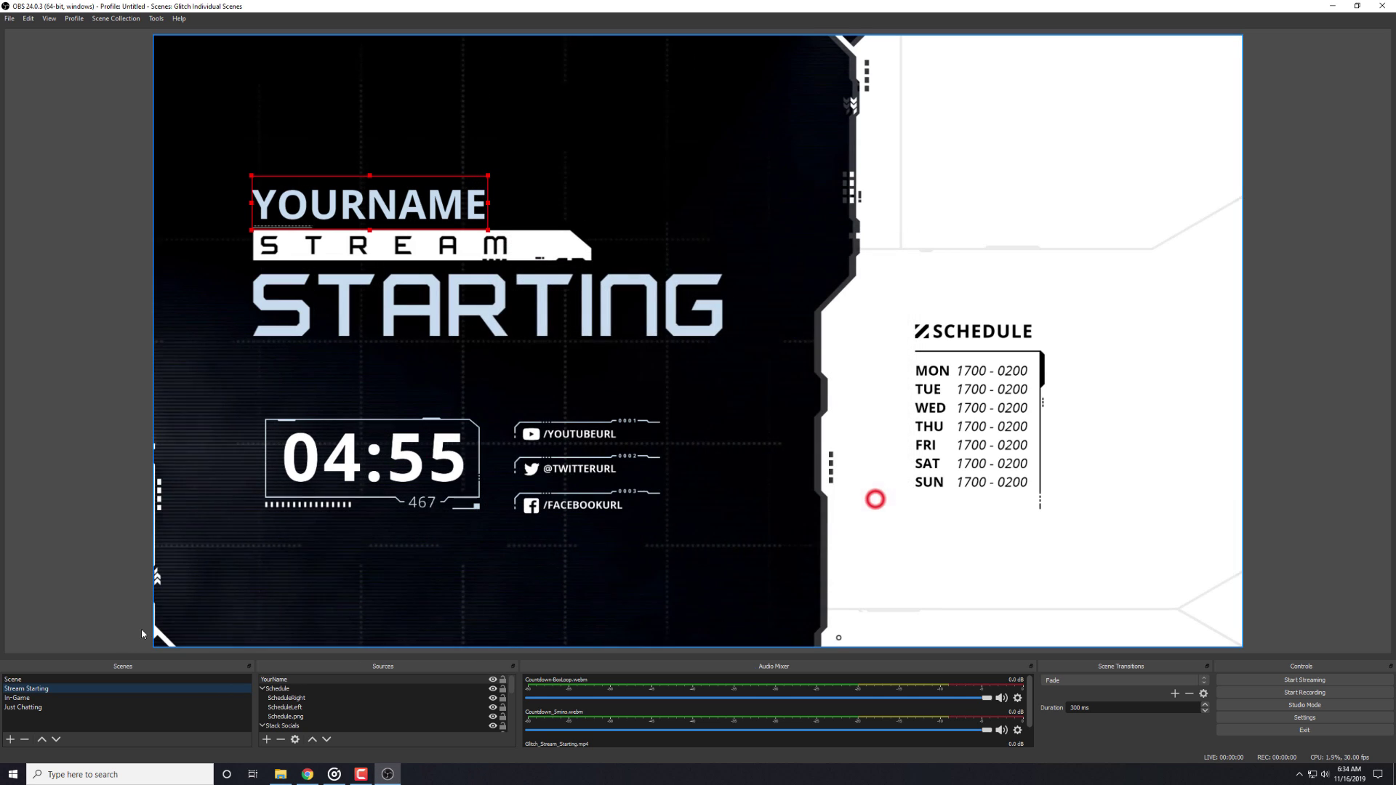
pyautogui.click(18, 698)
# Review the Just Chatting, In-Game and Stream Starting layouts, then select the leftover empty scene.
pyautogui.click(22, 707)
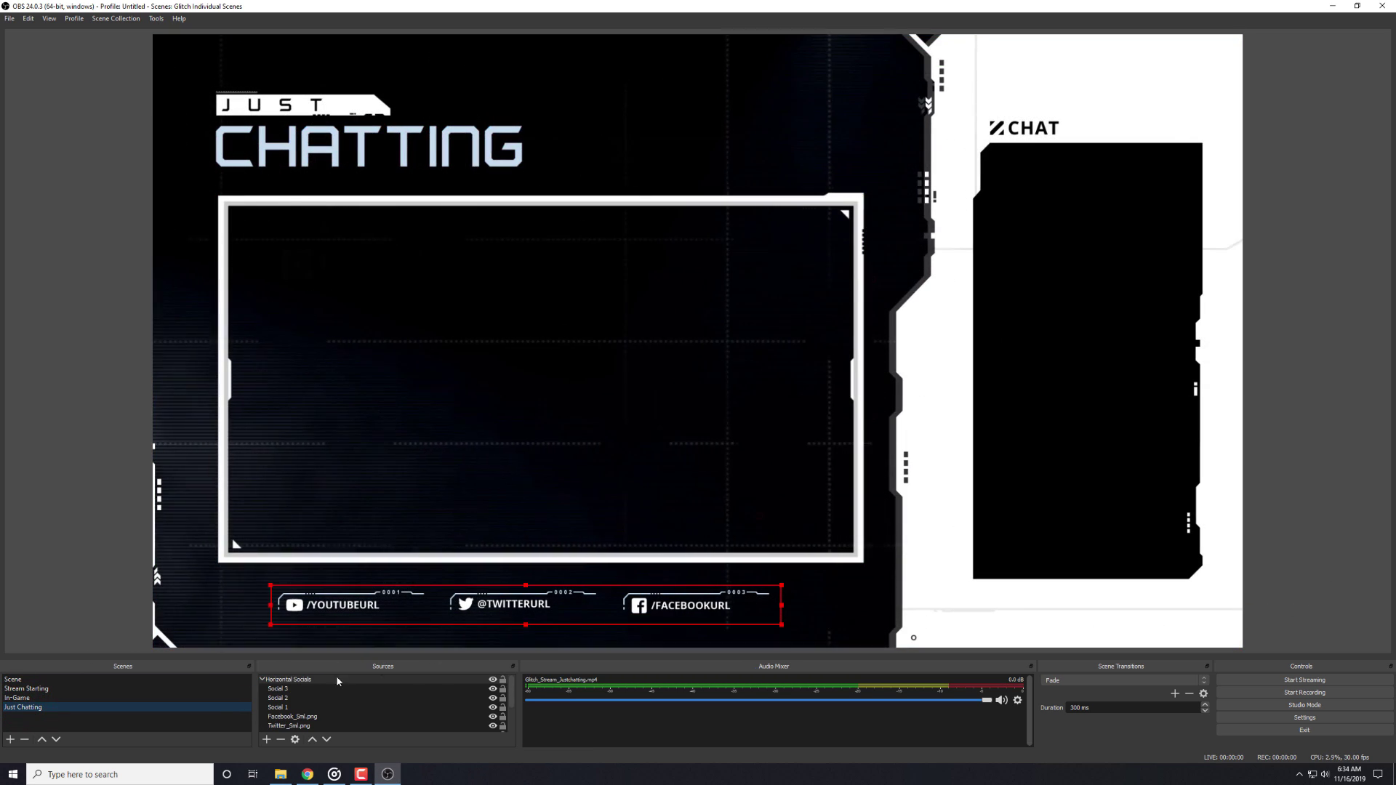
pyautogui.click(29, 698)
pyautogui.click(45, 687)
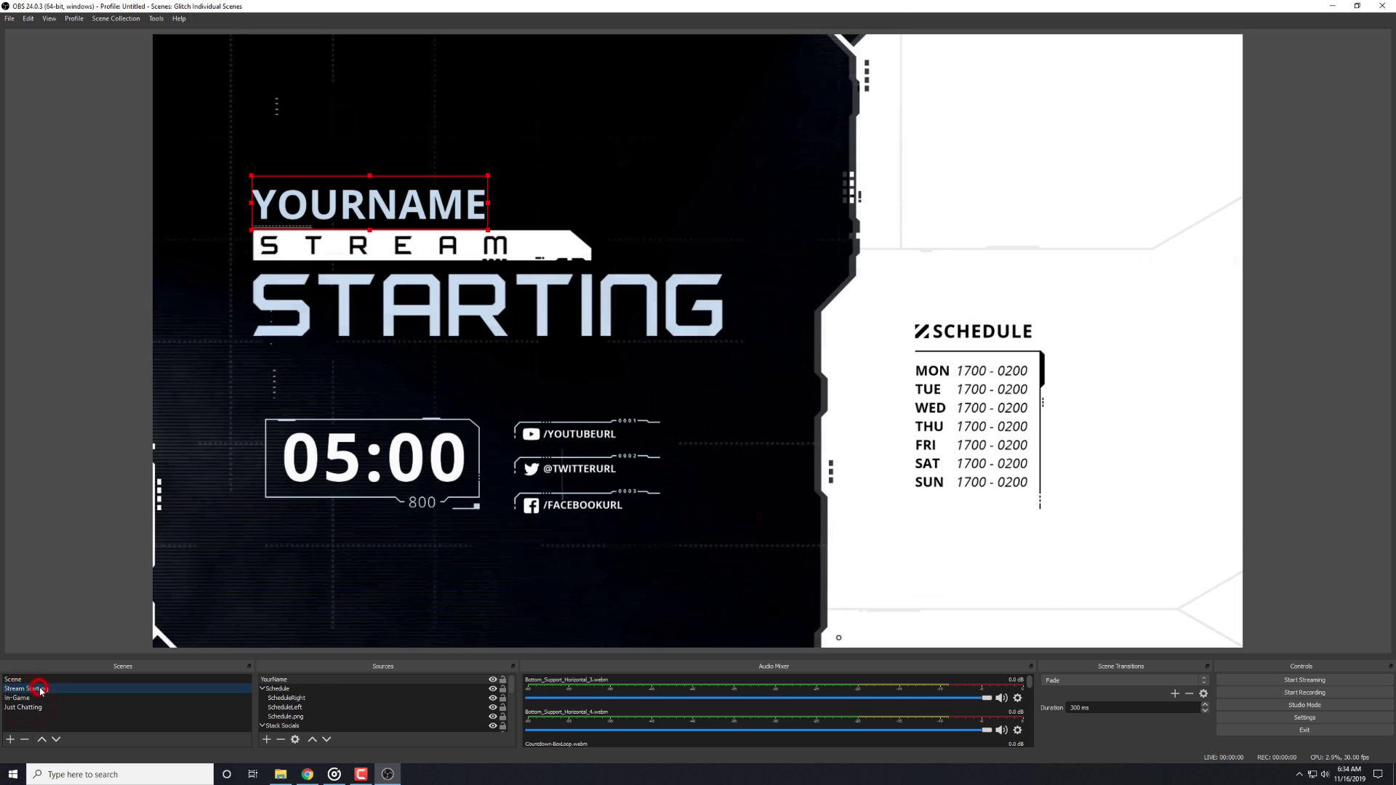
pyautogui.click(48, 679)
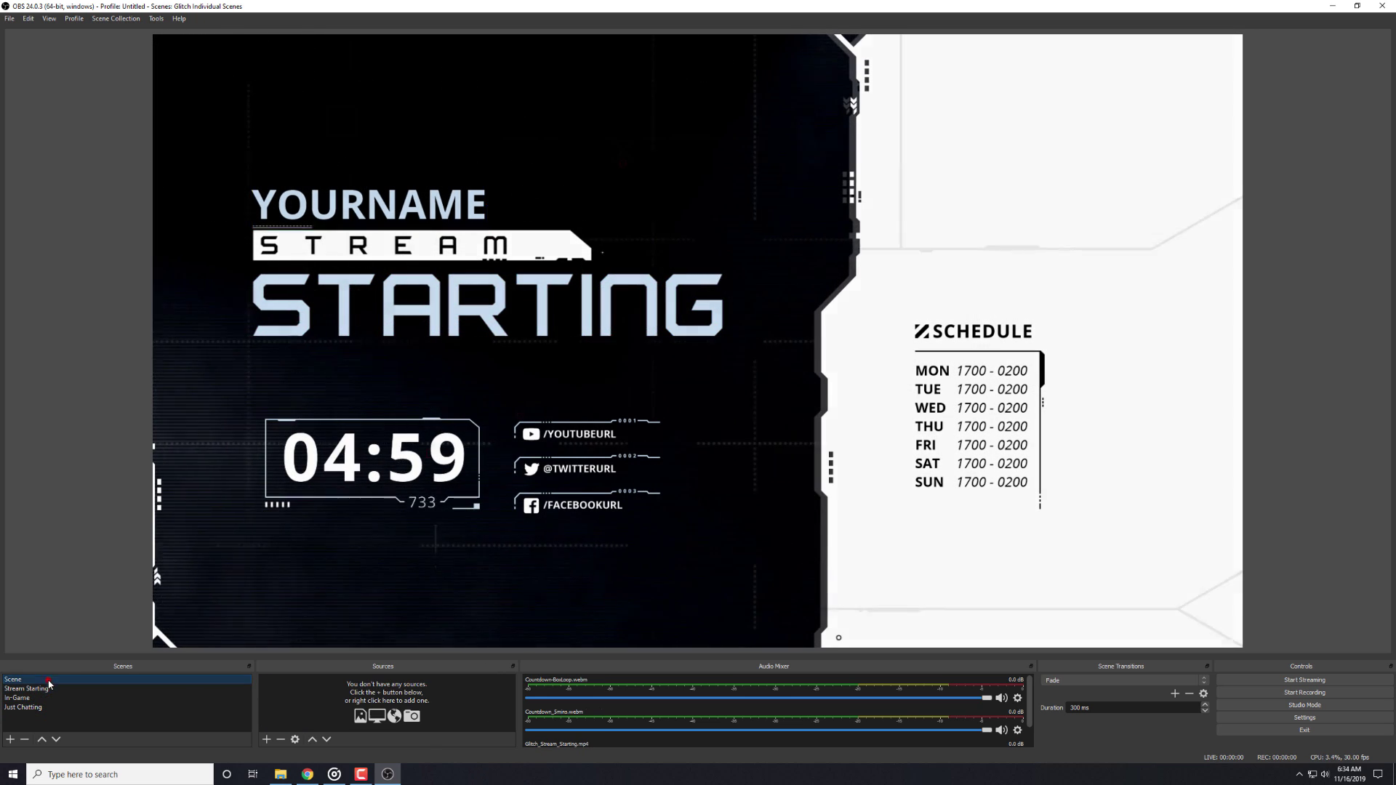
# Delete the leftover empty scene and reopen the Scripts window from Tools.
pyautogui.press('Delete')
pyautogui.click(717, 399)
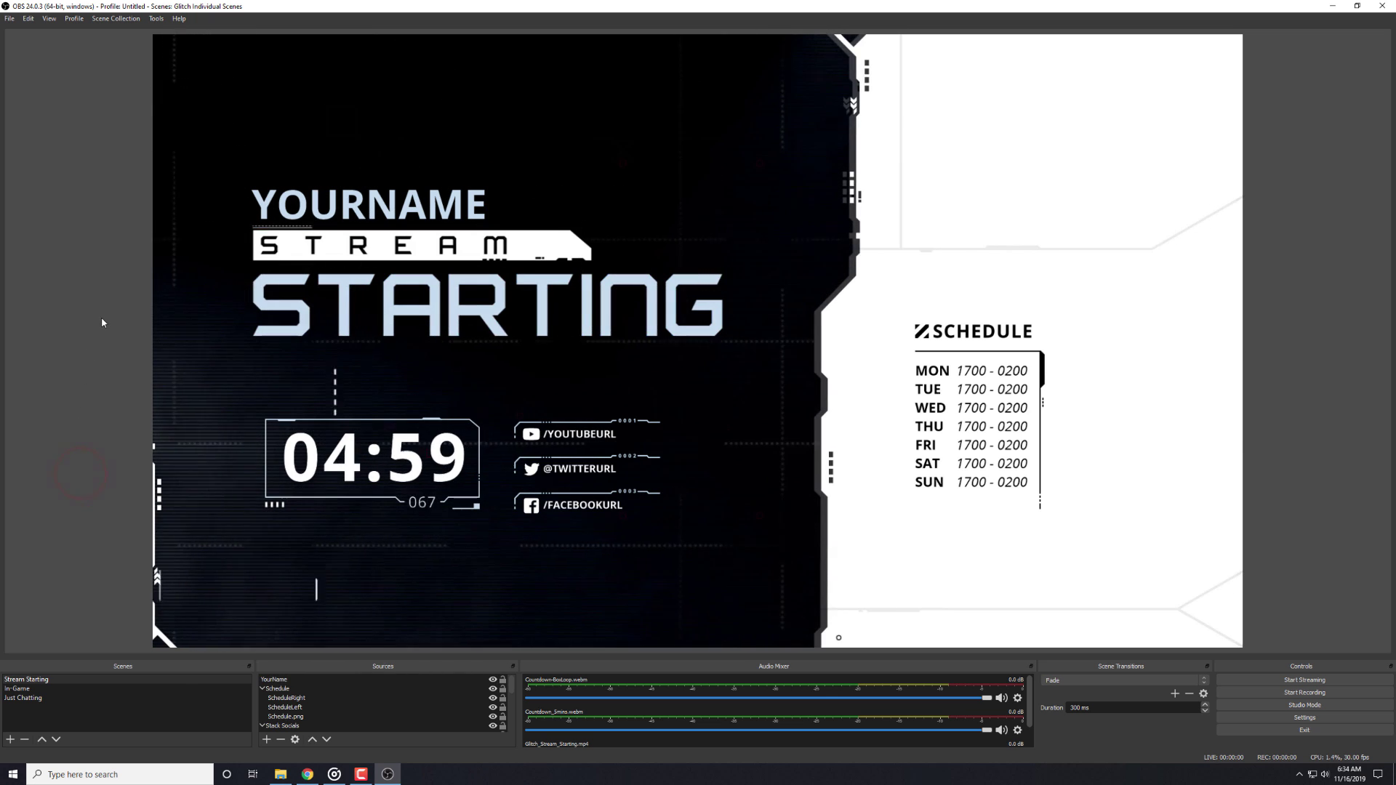
pyautogui.click(1150, 393)
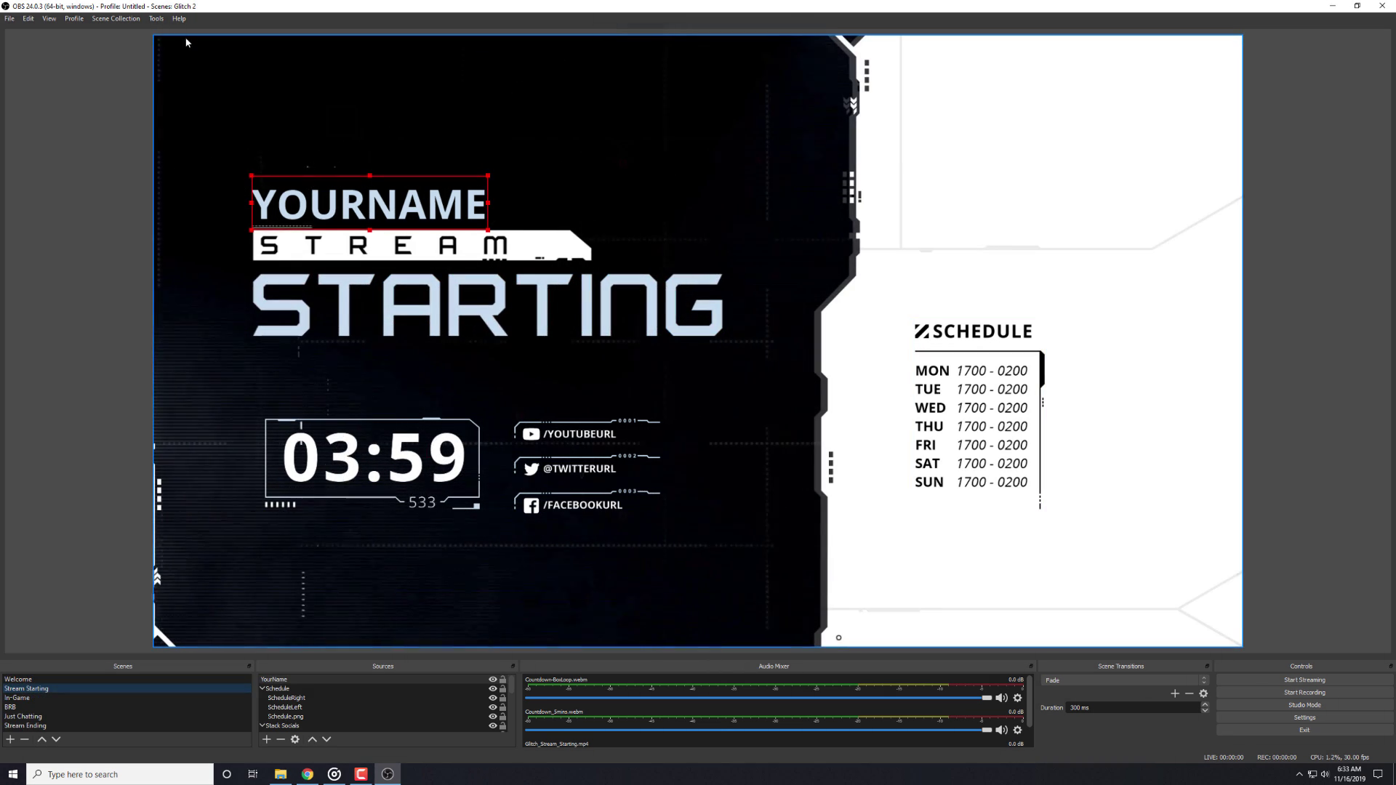
pyautogui.click(156, 18)
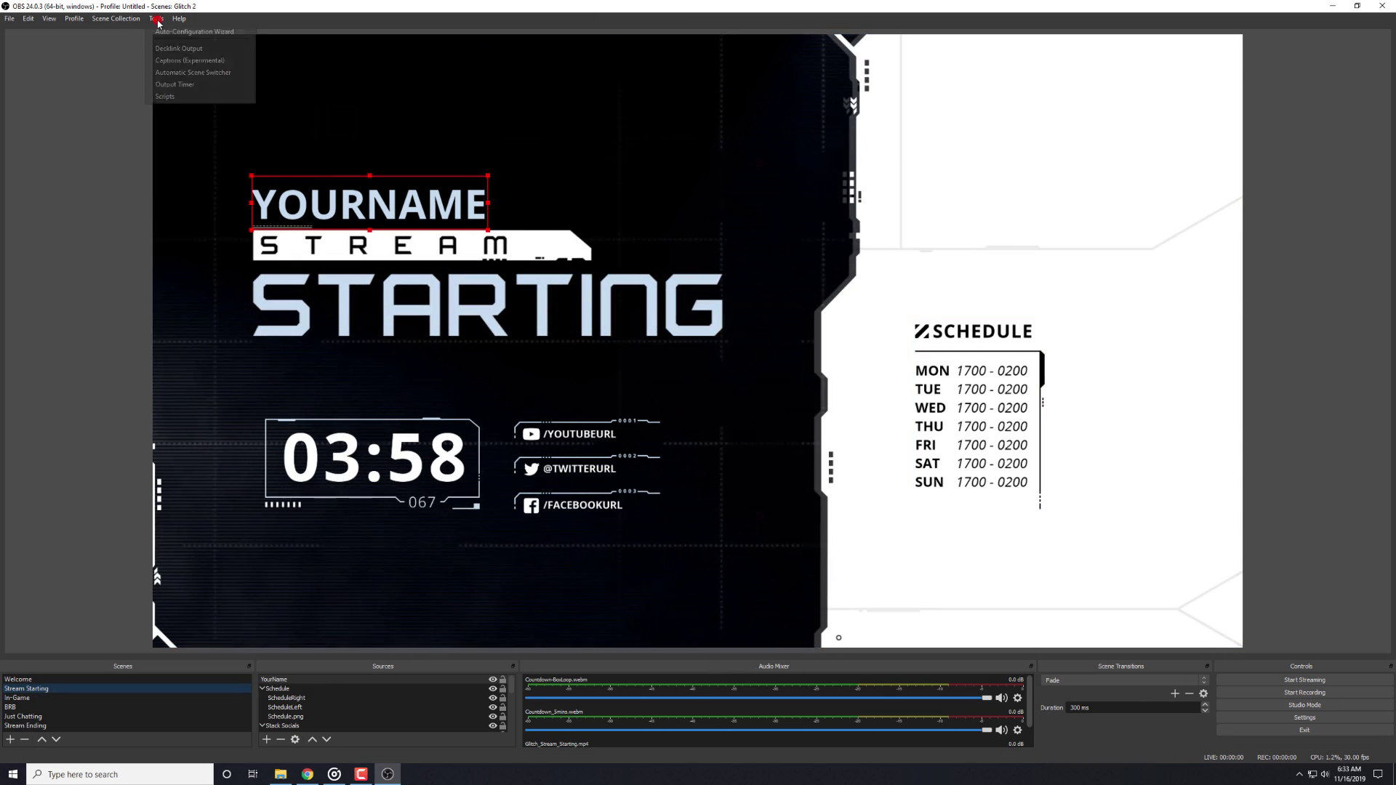
pyautogui.click(177, 95)
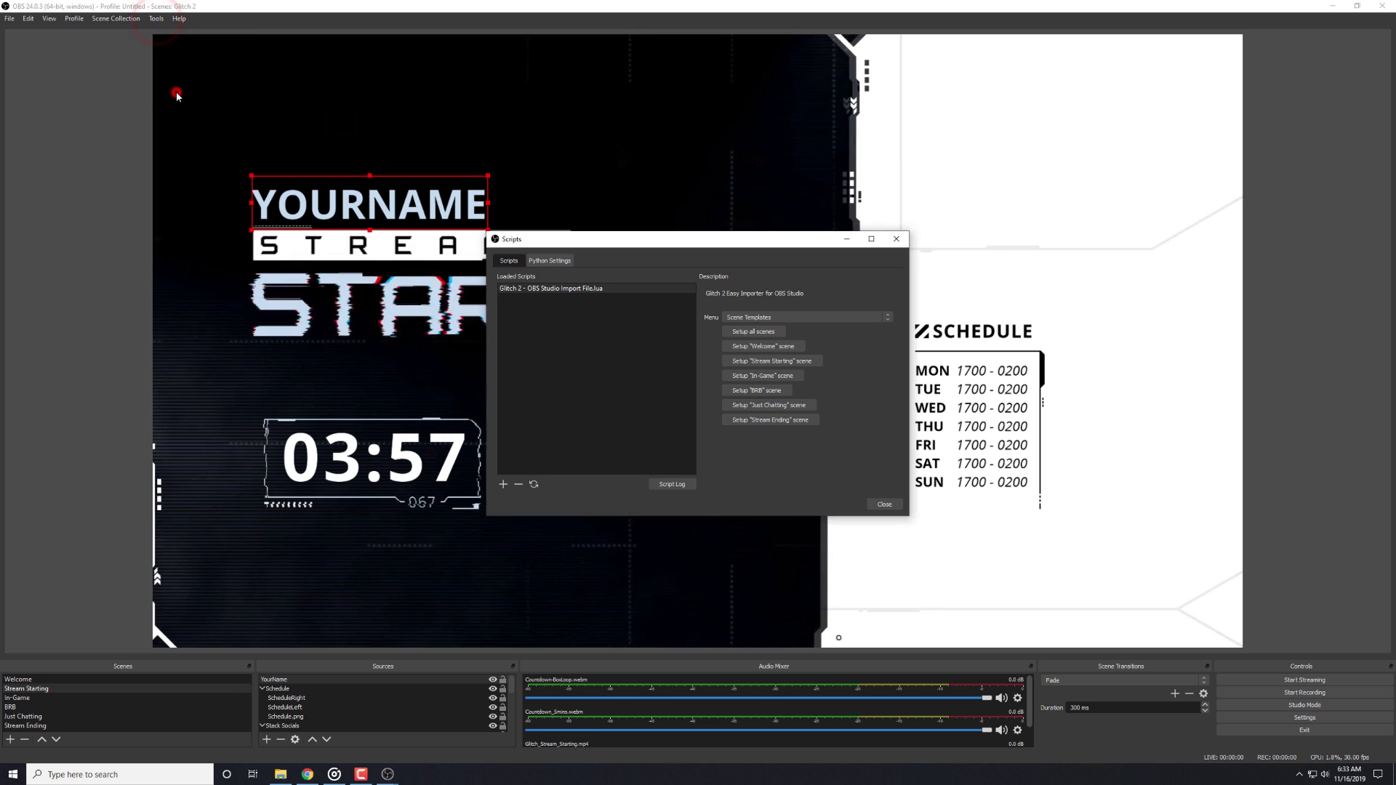
# Add the Horizontal Socials source from the Glitch 2 importer's Sources menu.
pyautogui.click(549, 288)
pyautogui.click(768, 317)
pyautogui.click(762, 332)
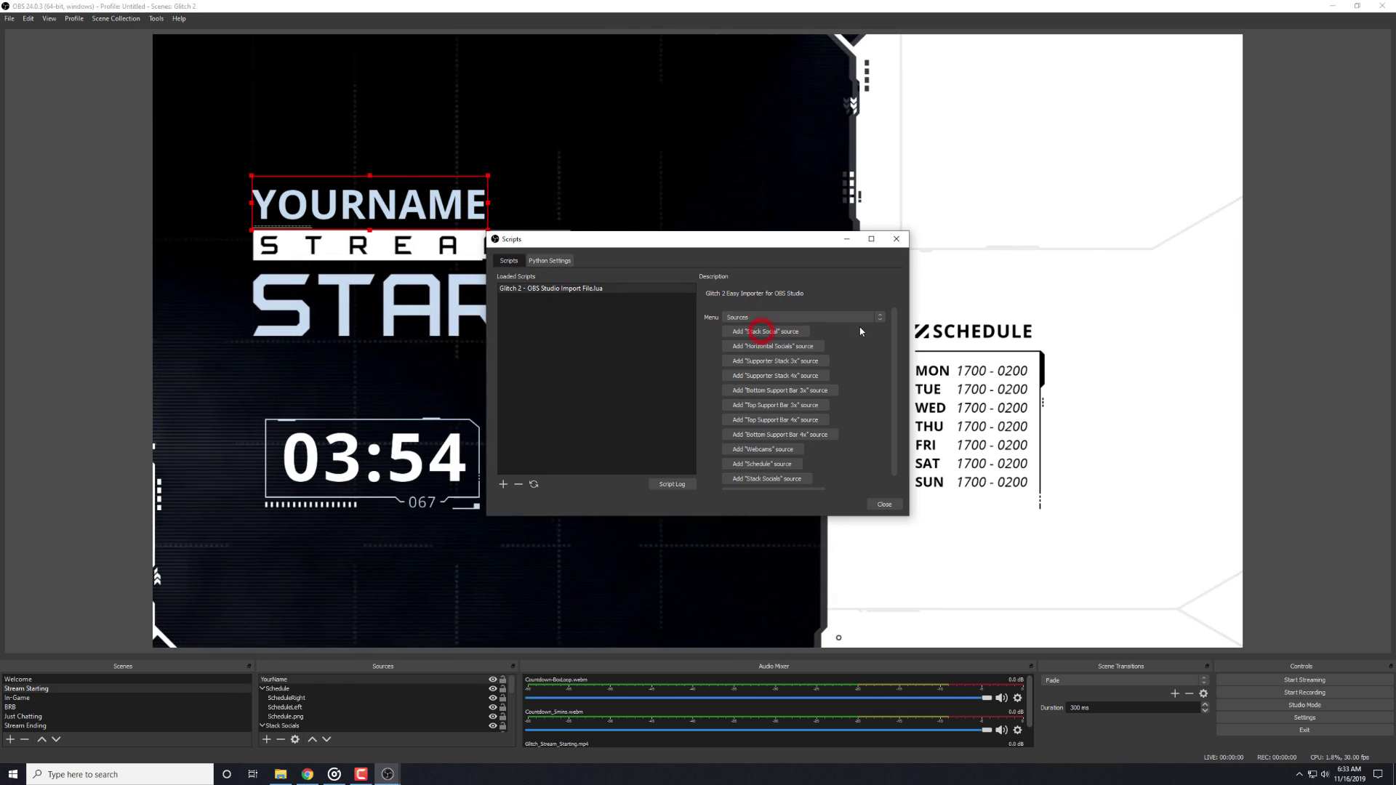
pyautogui.click(789, 347)
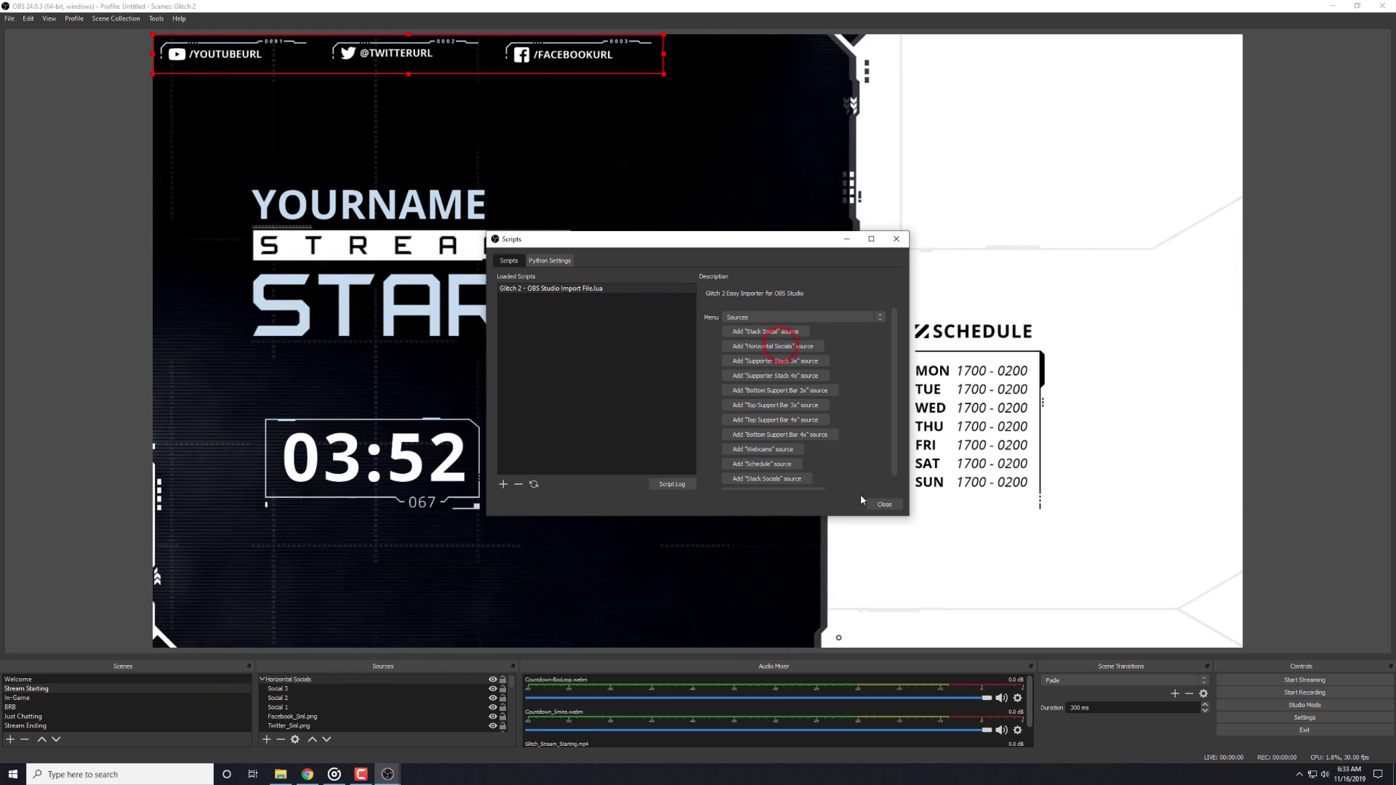
pyautogui.click(876, 504)
# Move the socials bar below the countdown and delete the Stack Socials group.
pyautogui.moveTo(410, 54); pyautogui.dragTo(497, 567)
pyautogui.click(586, 469)
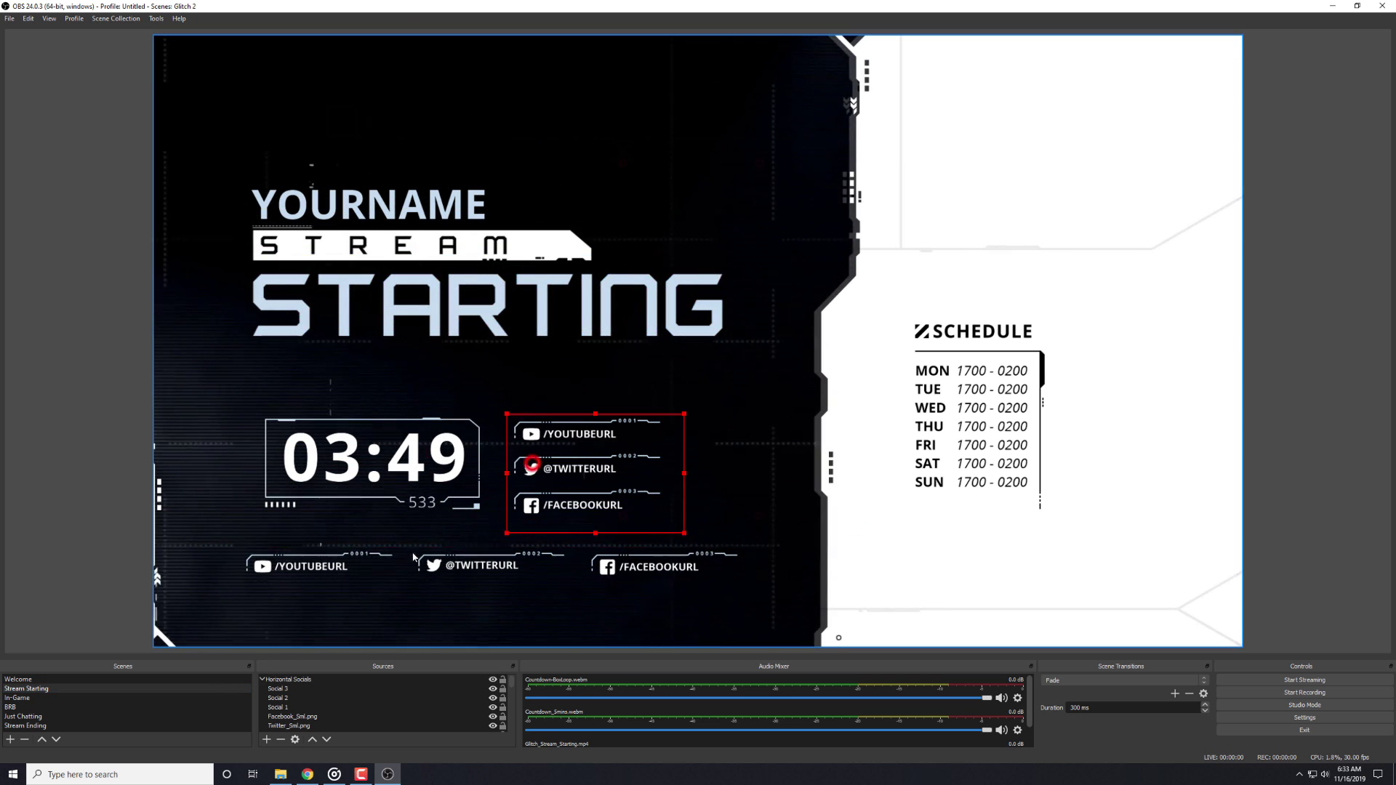
pyautogui.scroll(3, 329, 689)
pyautogui.click(330, 689)
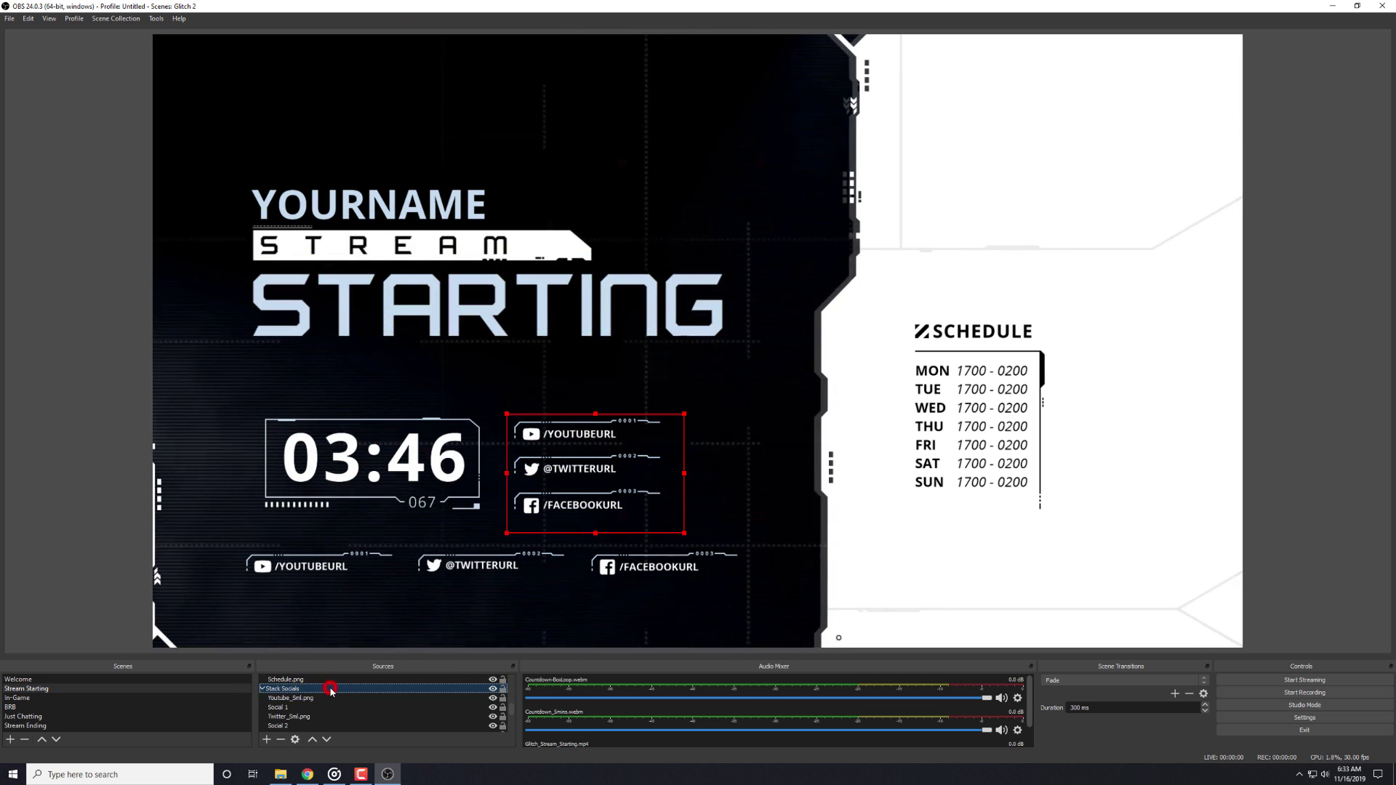
pyautogui.press('Delete')
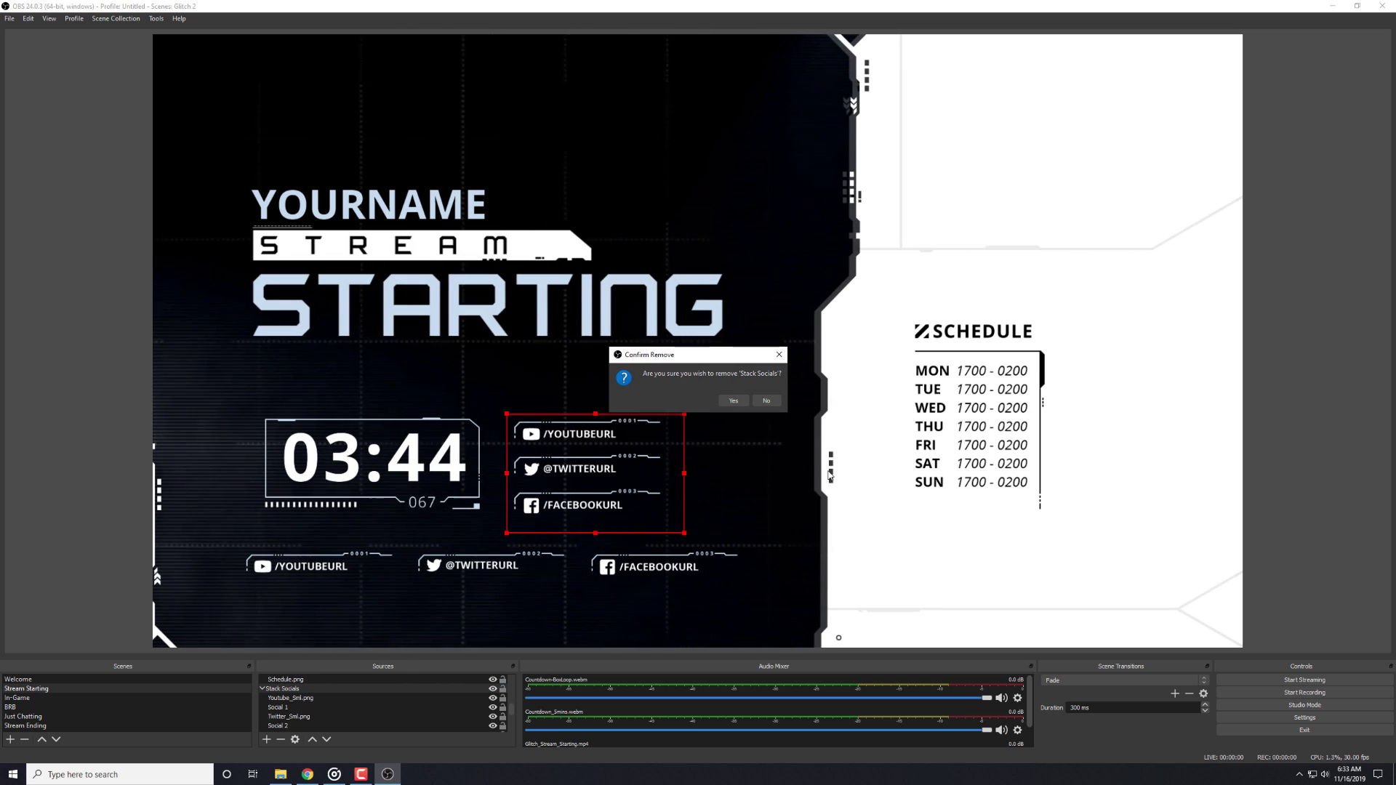
pyautogui.click(733, 400)
pyautogui.moveTo(458, 567); pyautogui.dragTo(532, 566)
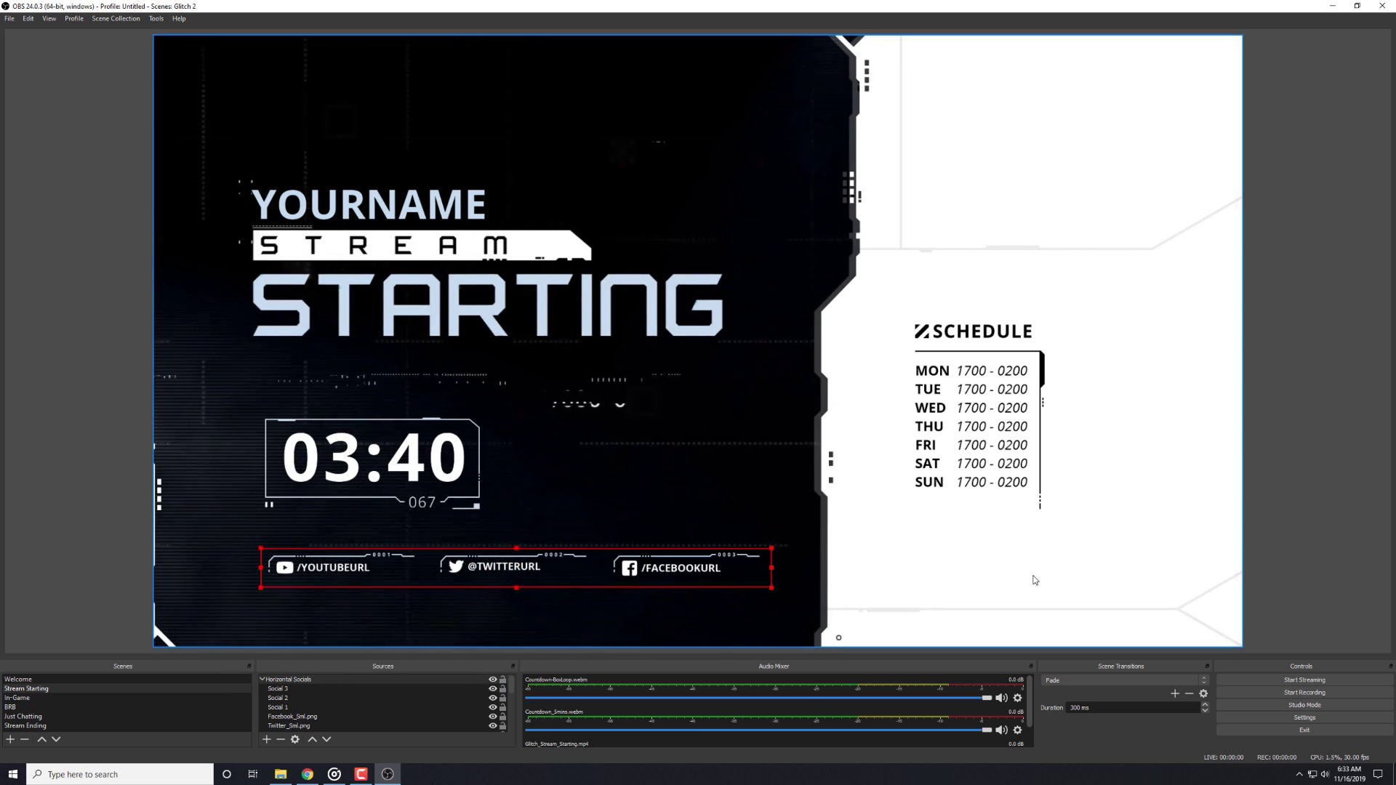
pyautogui.click(1313, 571)
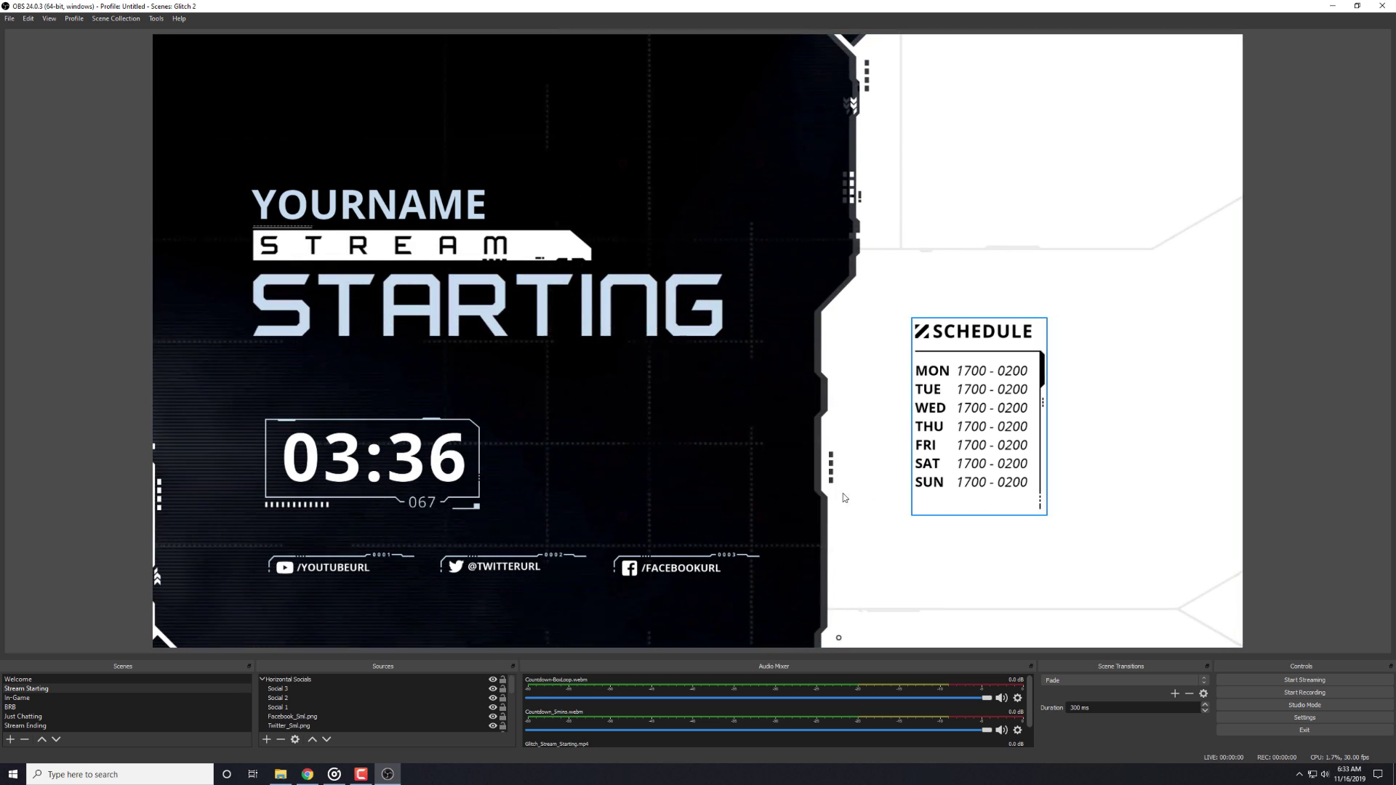
# Start a new scene collection 'Glitch Indiv' and create all Borderline scenes at once.
pyautogui.click(118, 18)
pyautogui.click(116, 31)
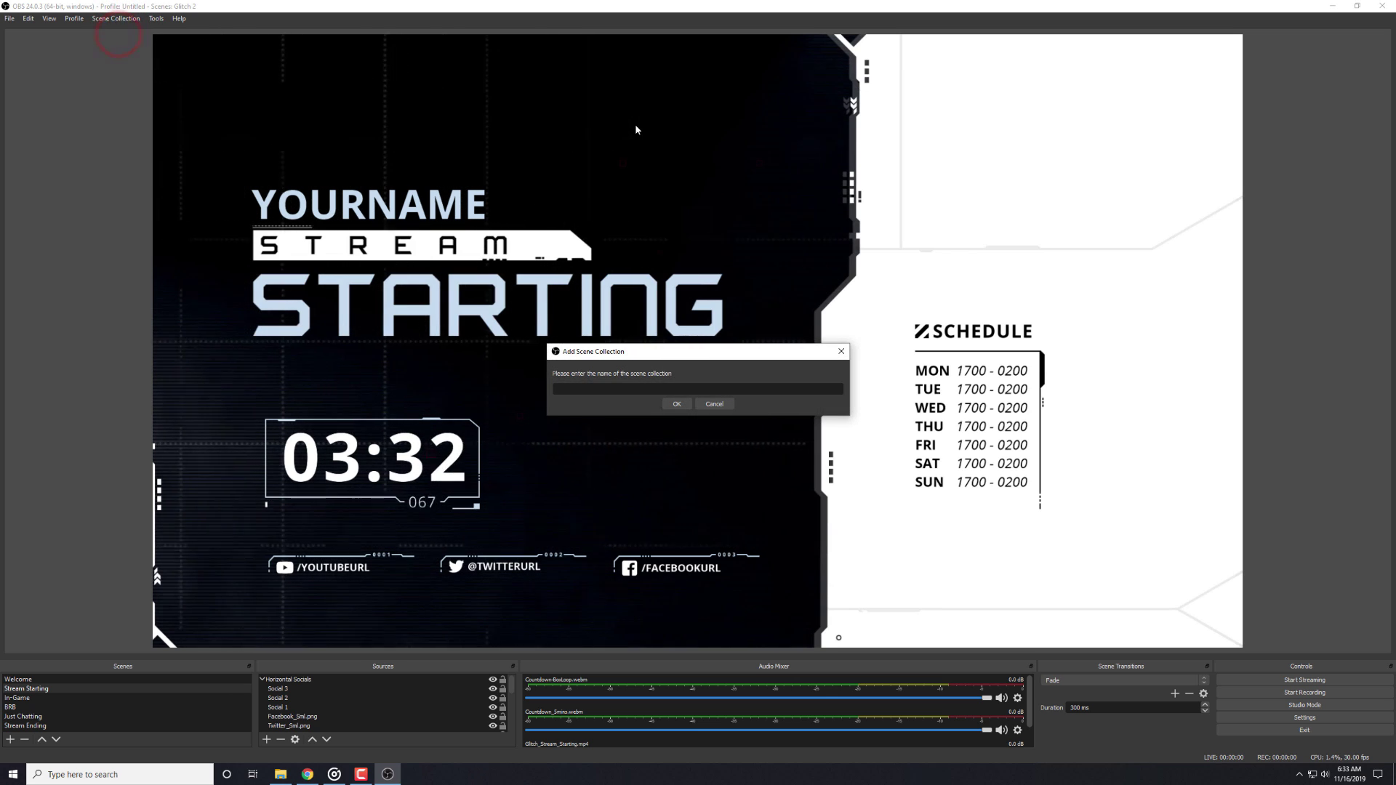
pyautogui.write('Glitch Indiv')
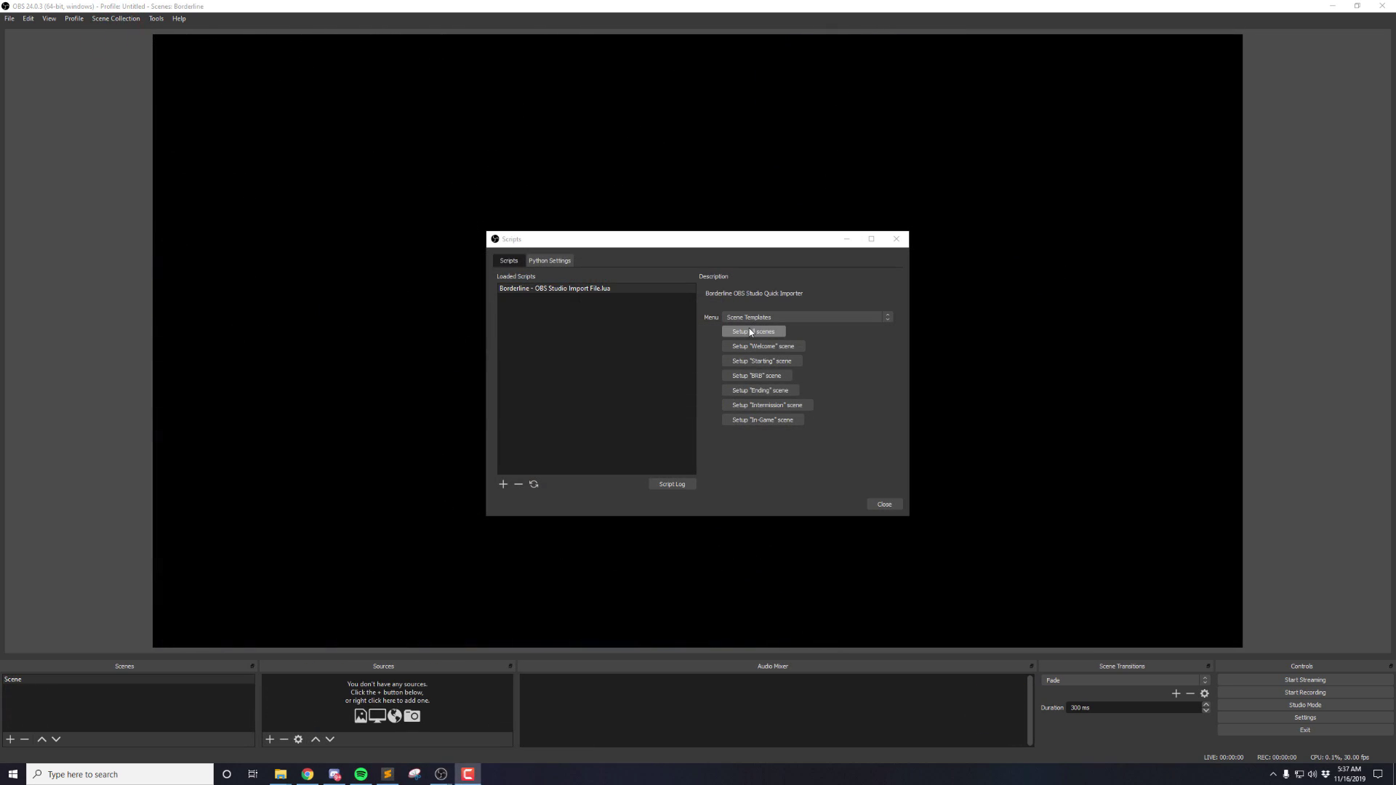
pyautogui.click(753, 331)
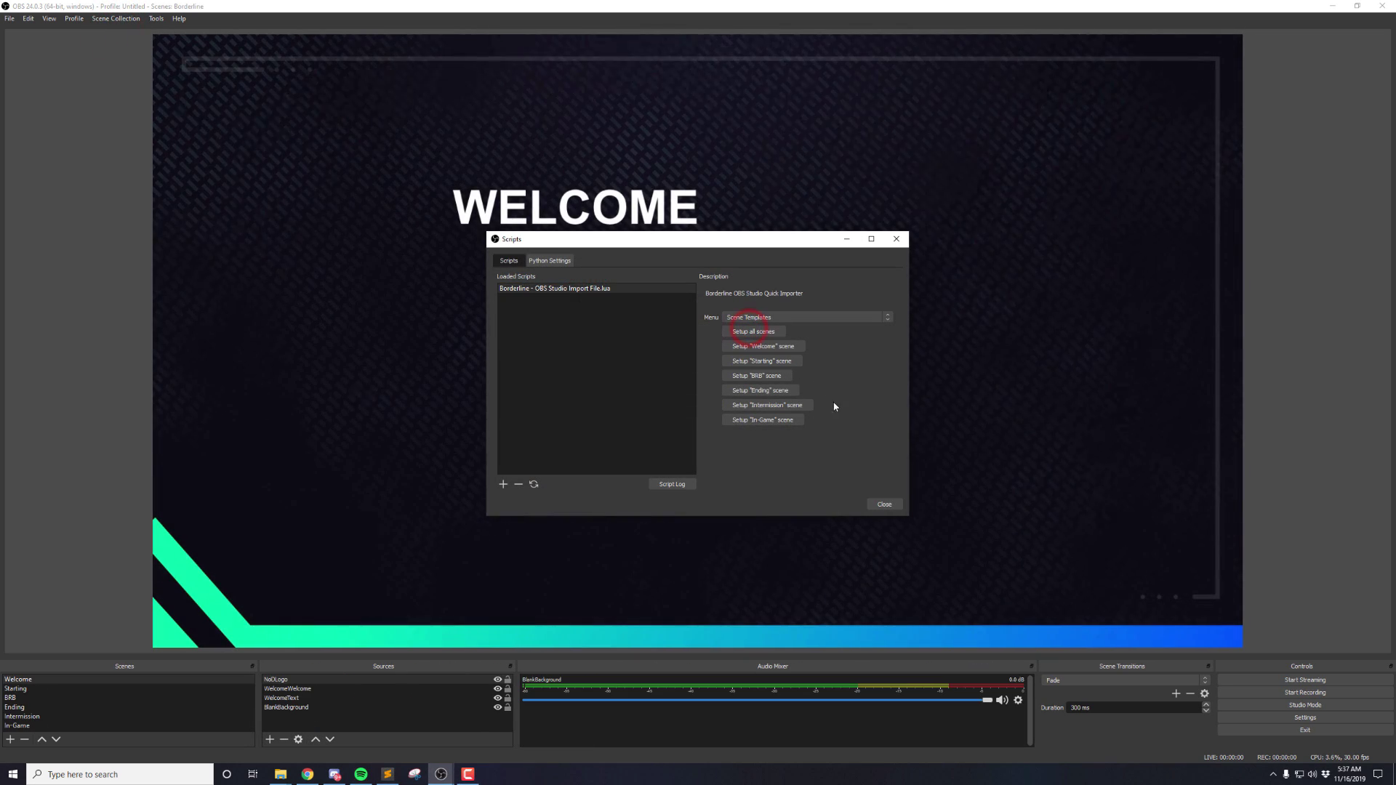
pyautogui.click(884, 504)
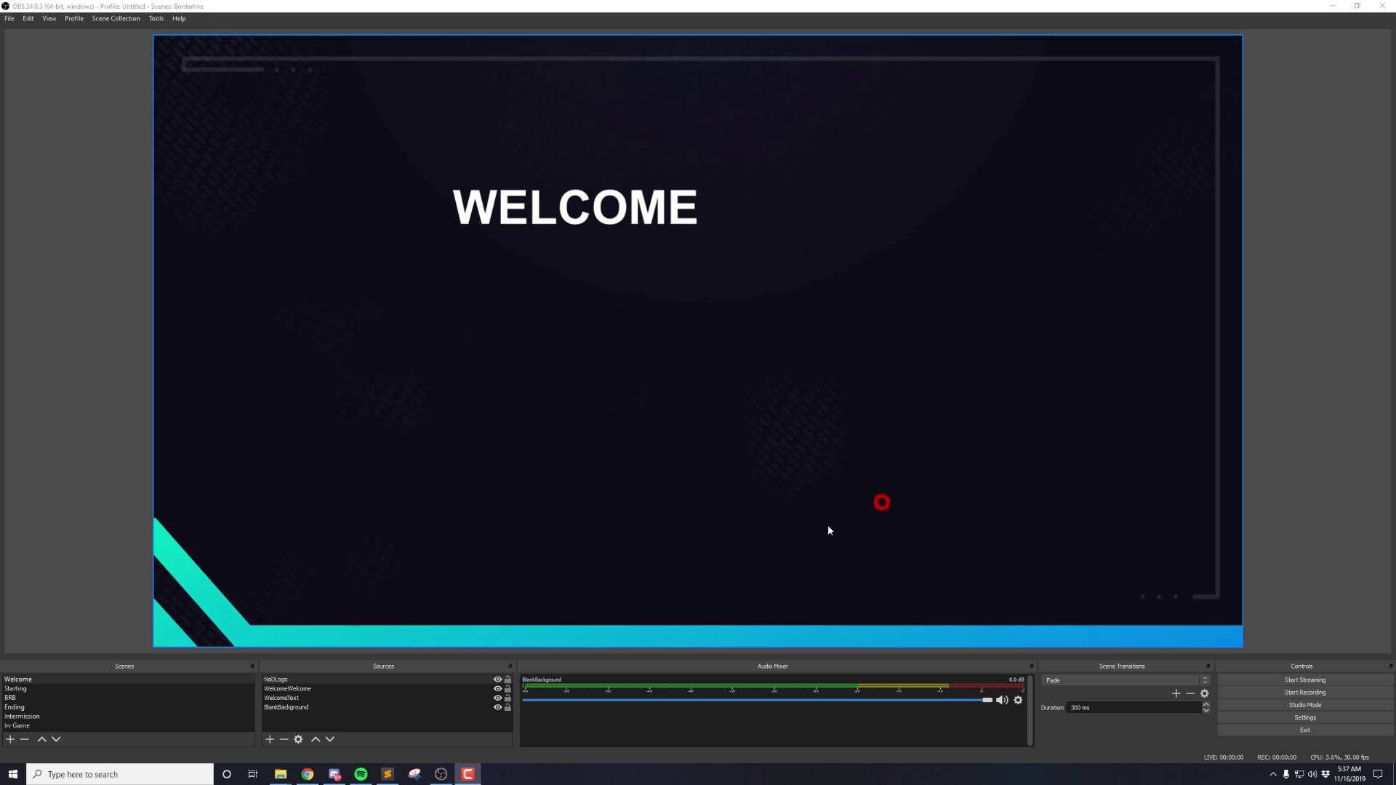
# Set the WelcomeText font to Open Sans Semibold Italic, then view the Starting scene.
pyautogui.doubleClick(309, 700)
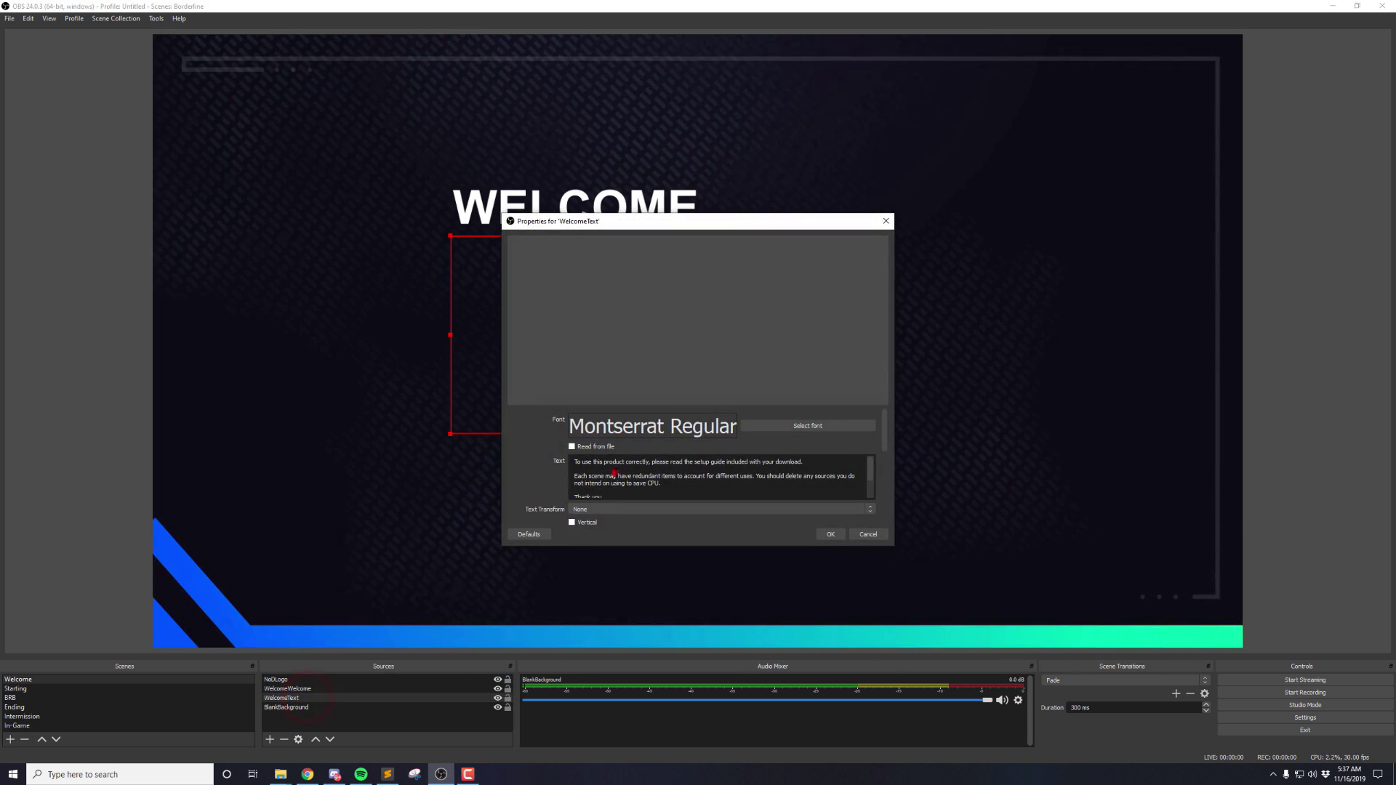
pyautogui.click(789, 425)
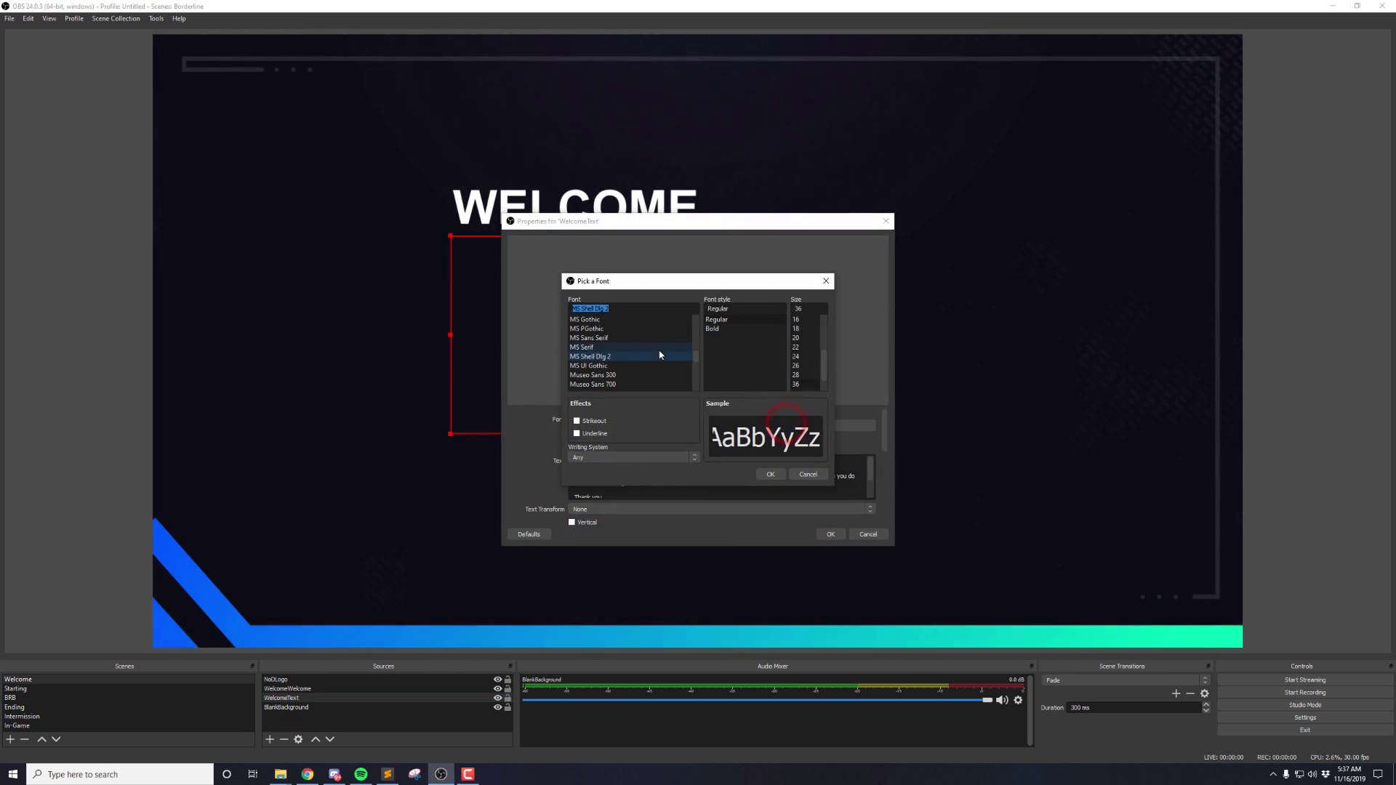
pyautogui.scroll(-2, 644, 358)
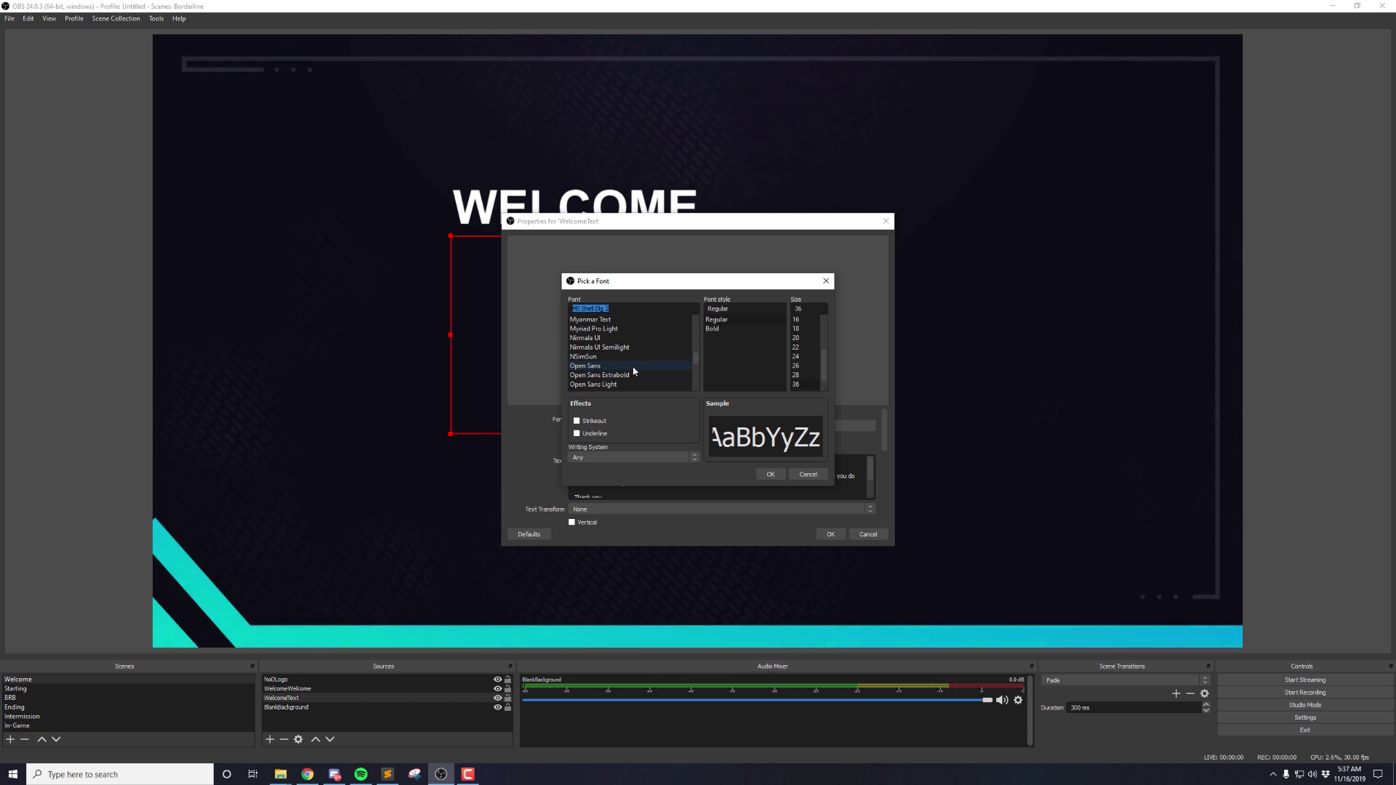
pyautogui.click(620, 365)
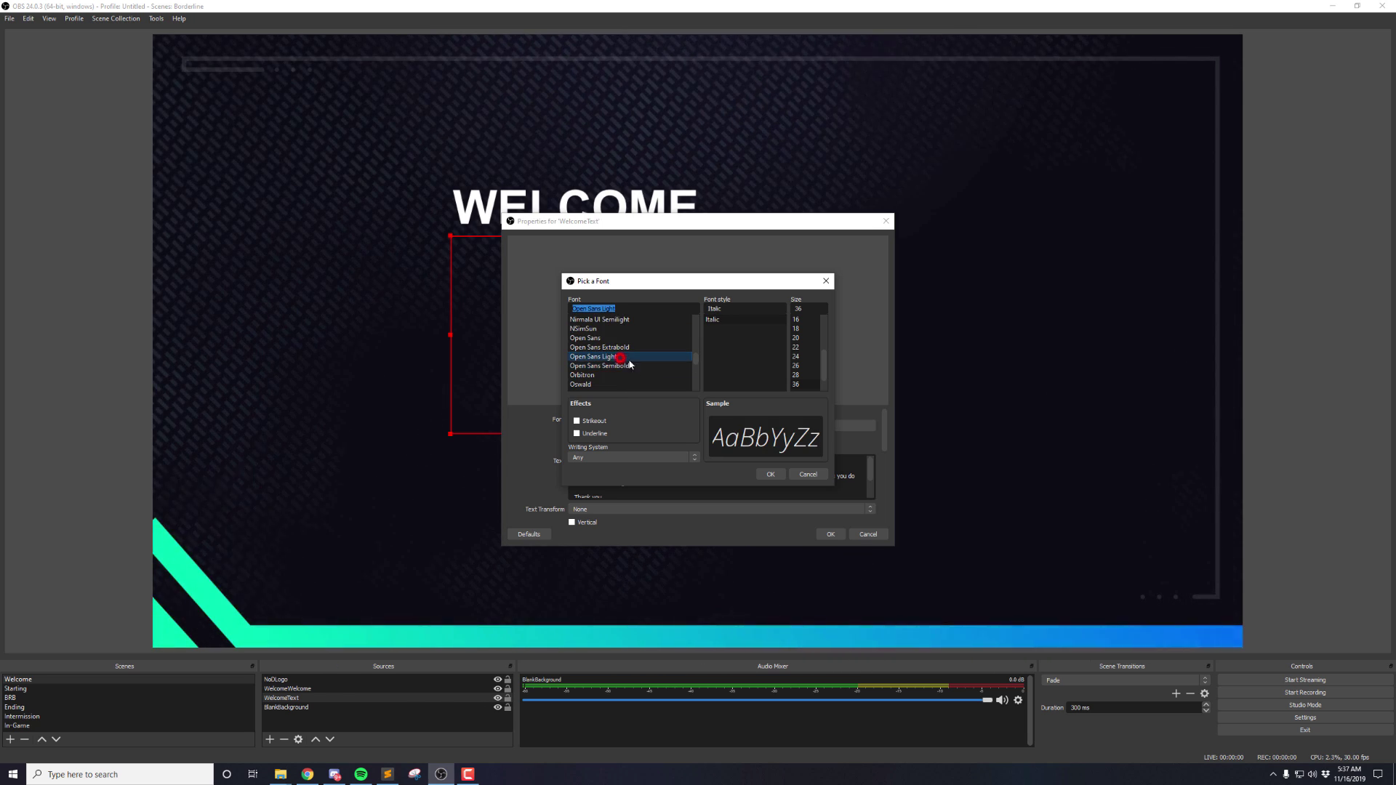
pyautogui.click(771, 474)
pyautogui.click(830, 534)
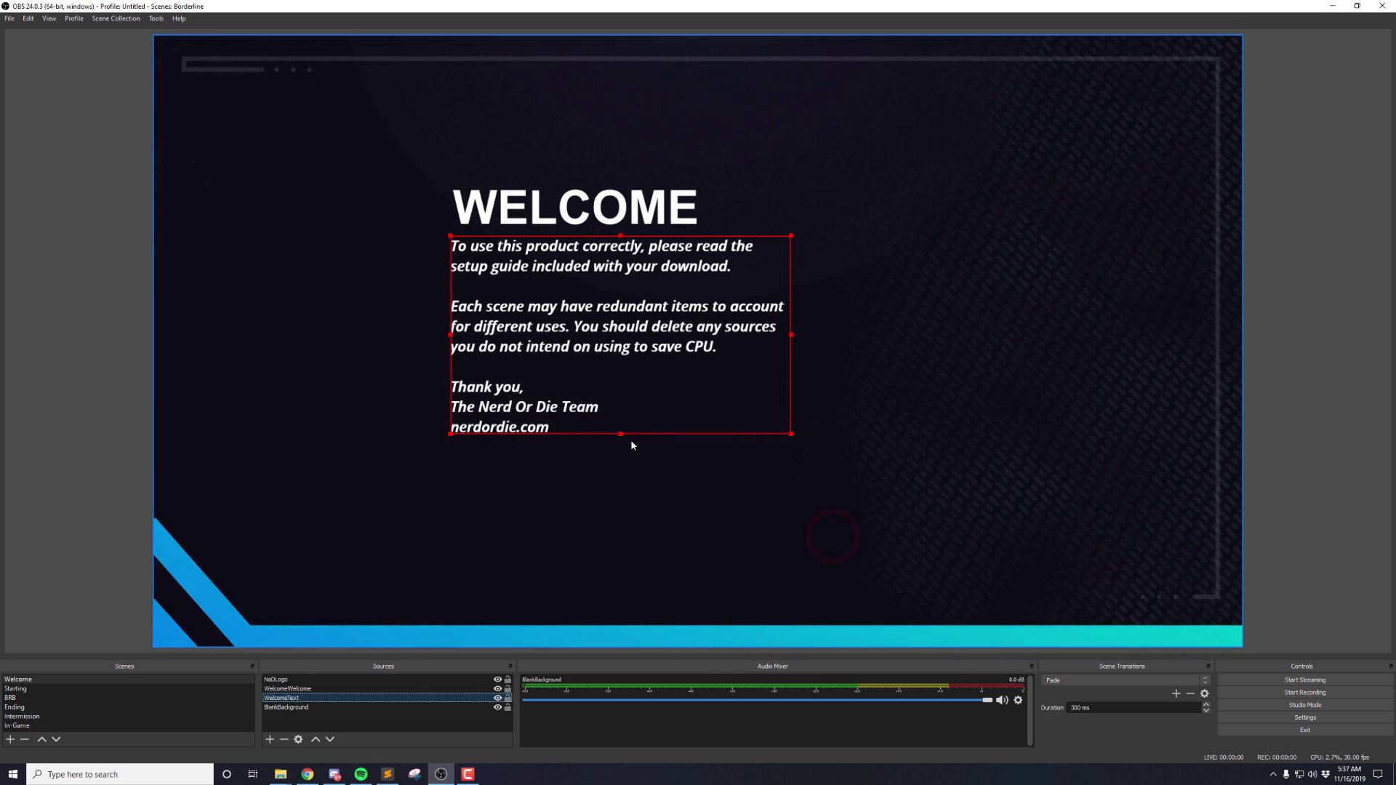
pyautogui.click(868, 434)
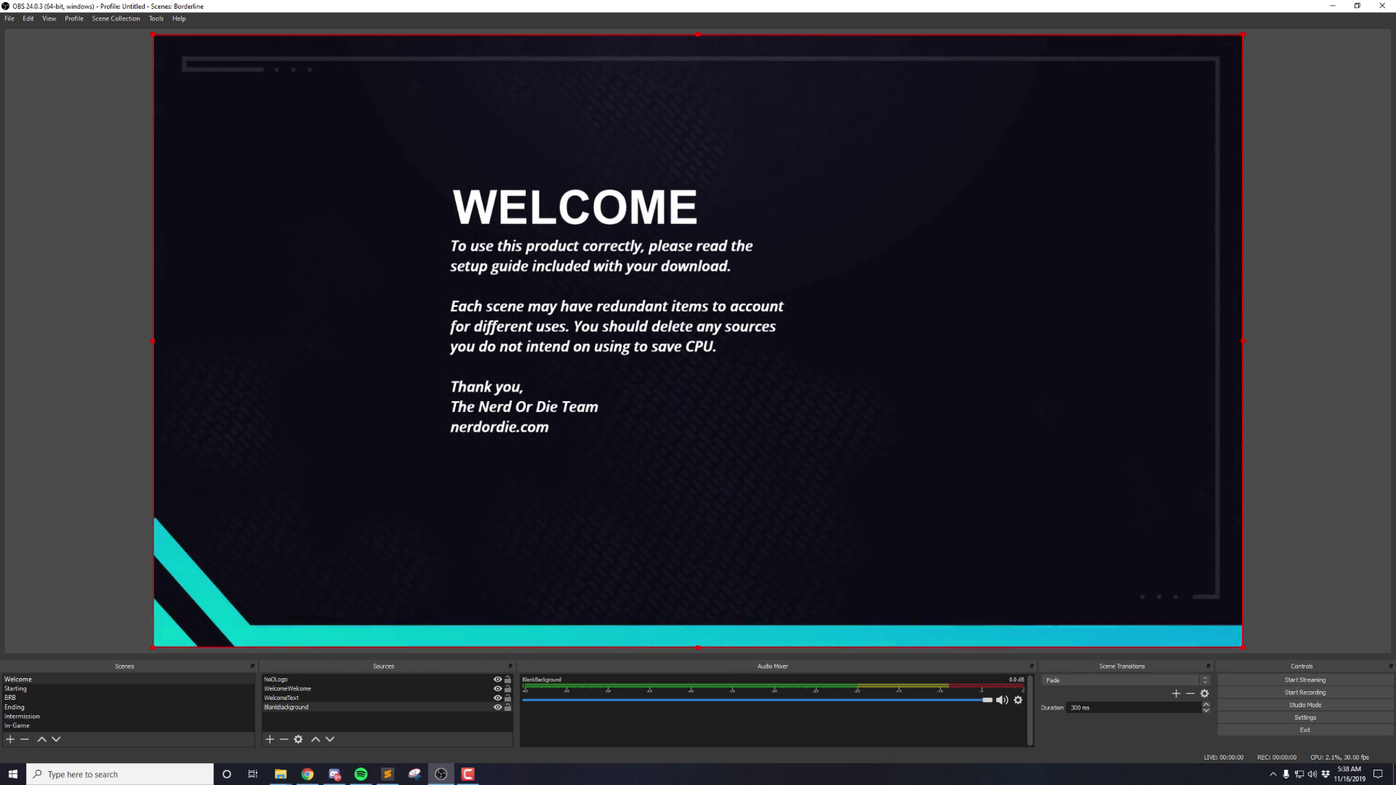
pyautogui.click(52, 689)
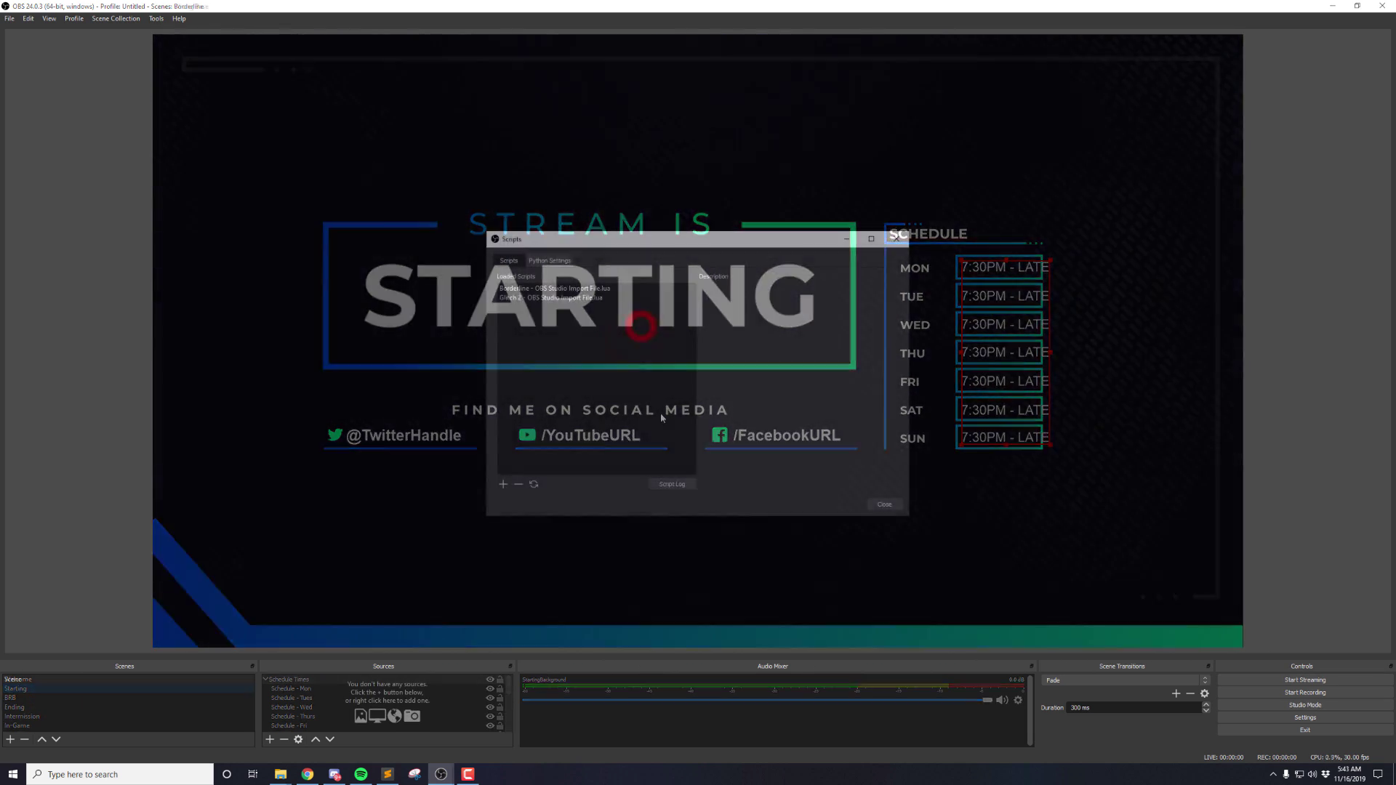
# Build every Glitch 2 scene with the importer and preview Stream Starting and In-Game.
pyautogui.click(536, 298)
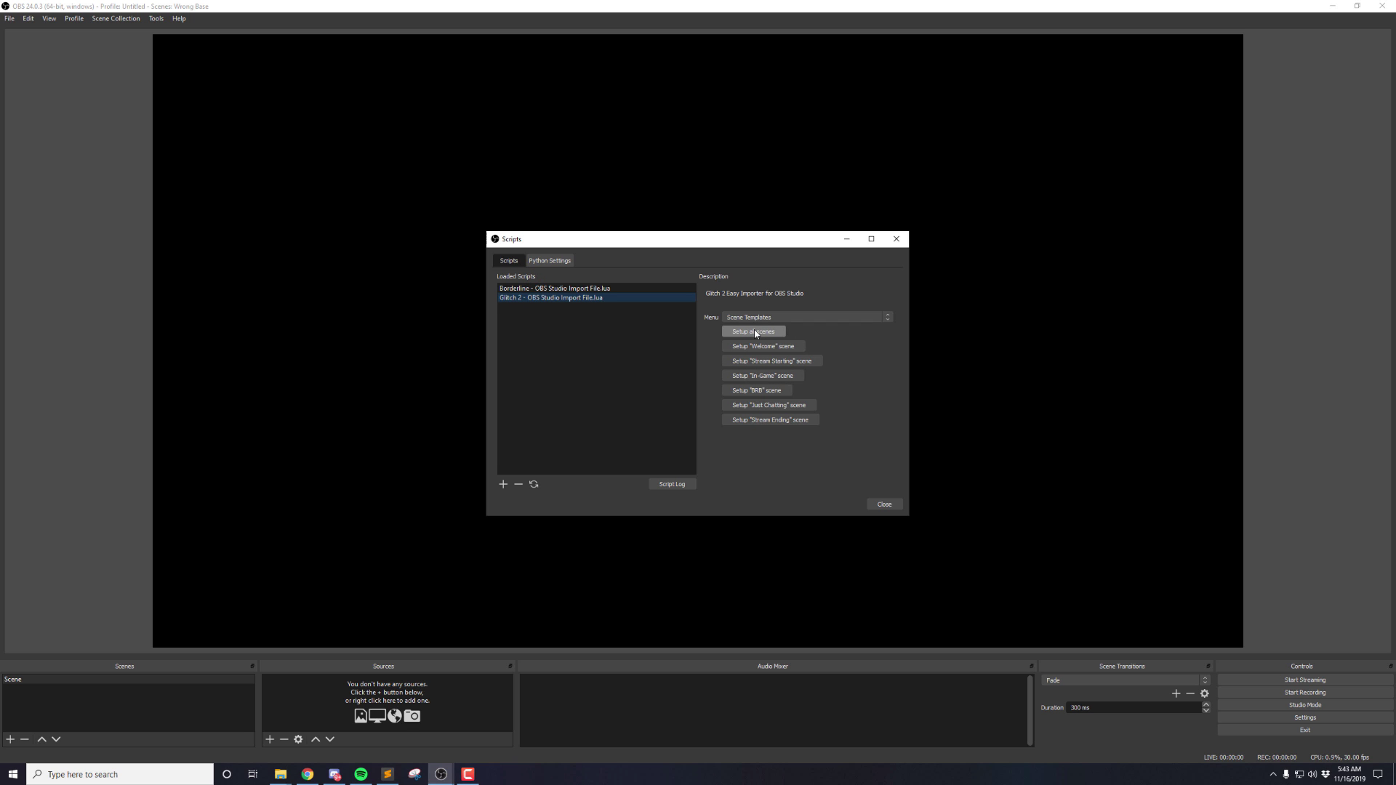
pyautogui.click(755, 333)
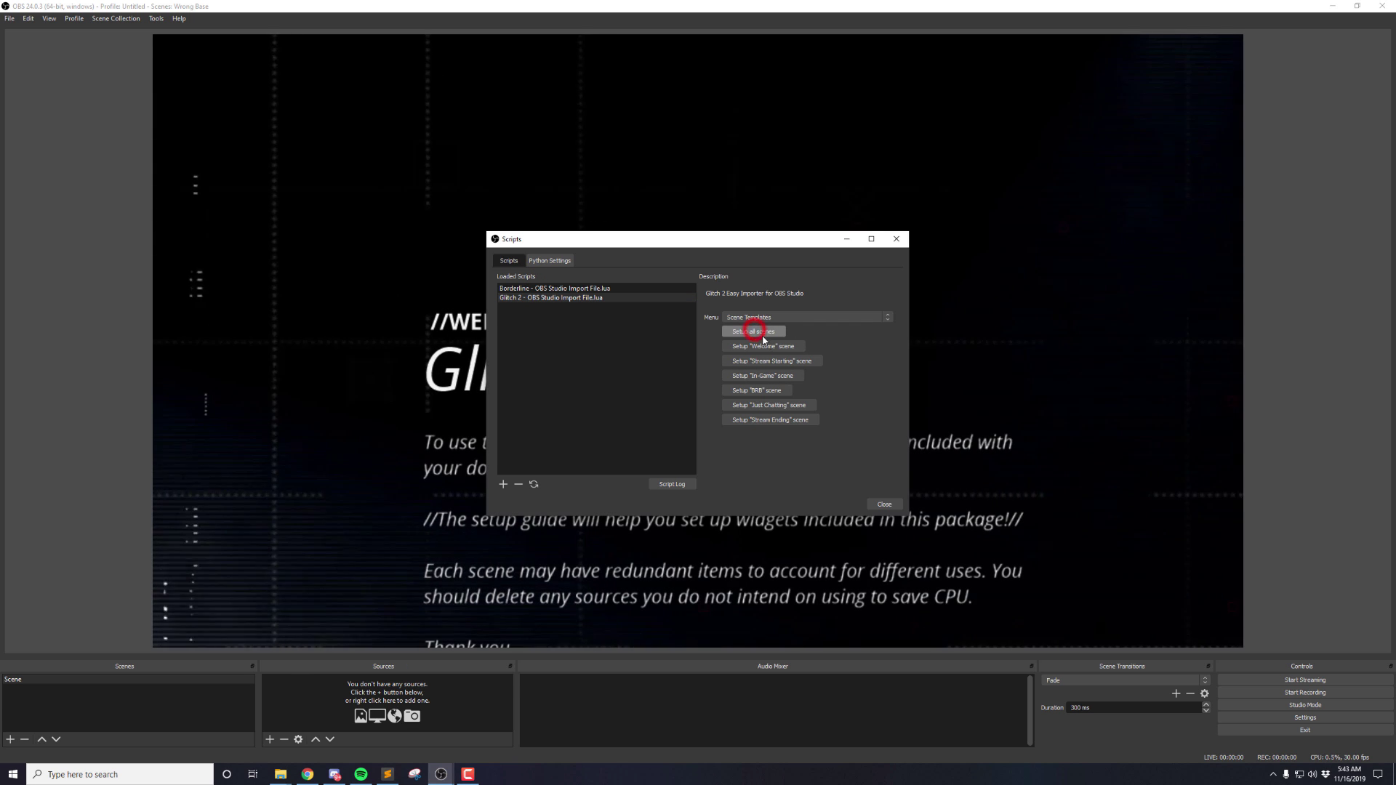
pyautogui.click(884, 504)
pyautogui.click(59, 688)
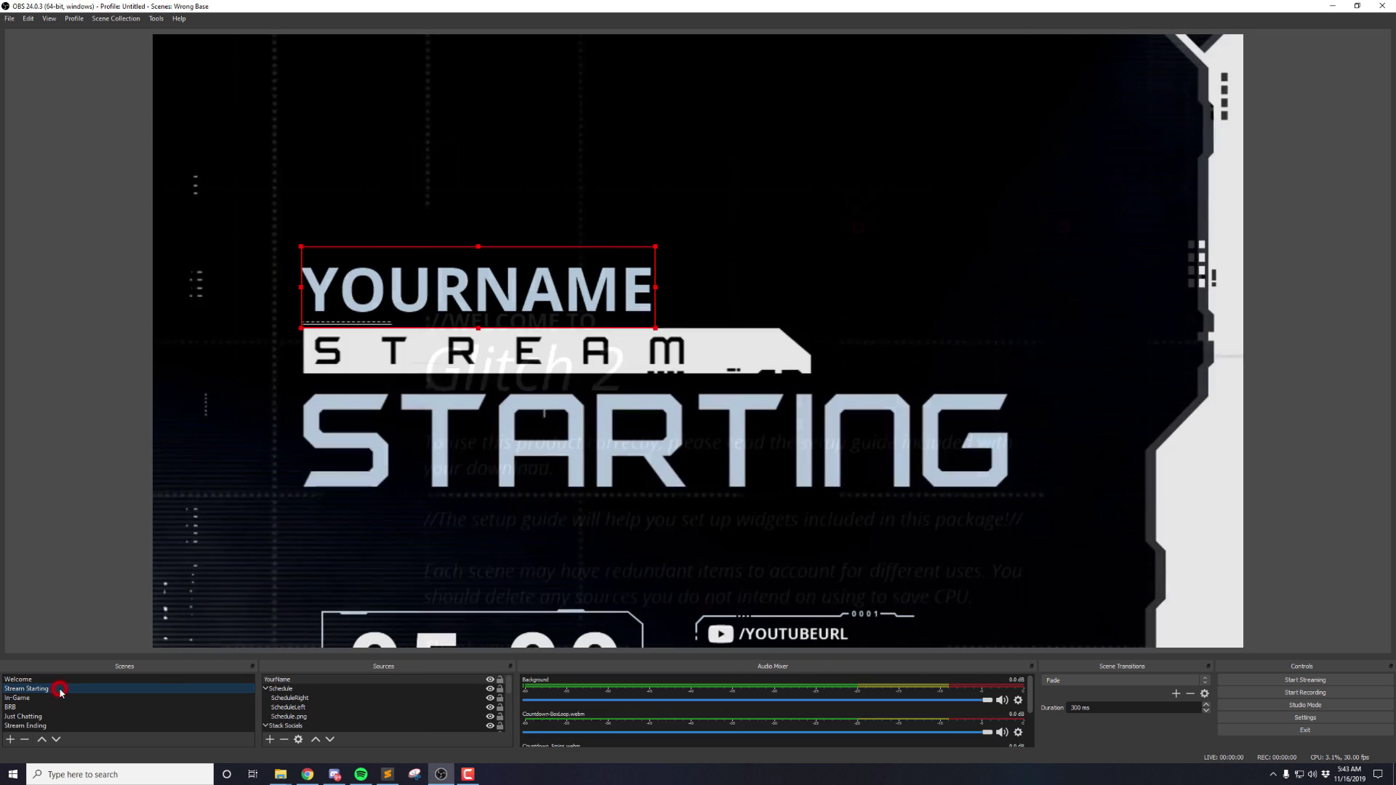
pyautogui.click(72, 698)
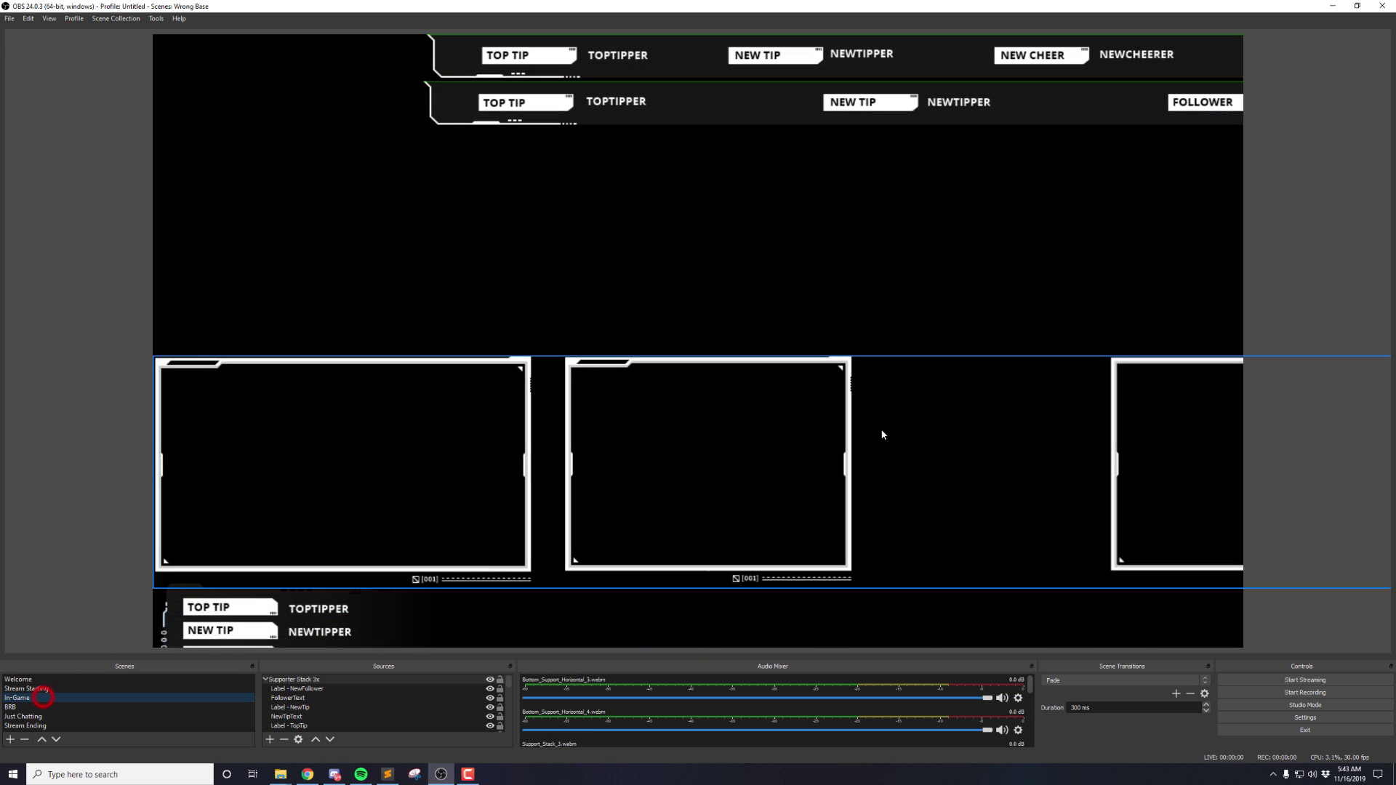
# Set the base canvas resolution to 1920x1080, then check the Welcome and Stream Starting scenes.
pyautogui.click(1302, 718)
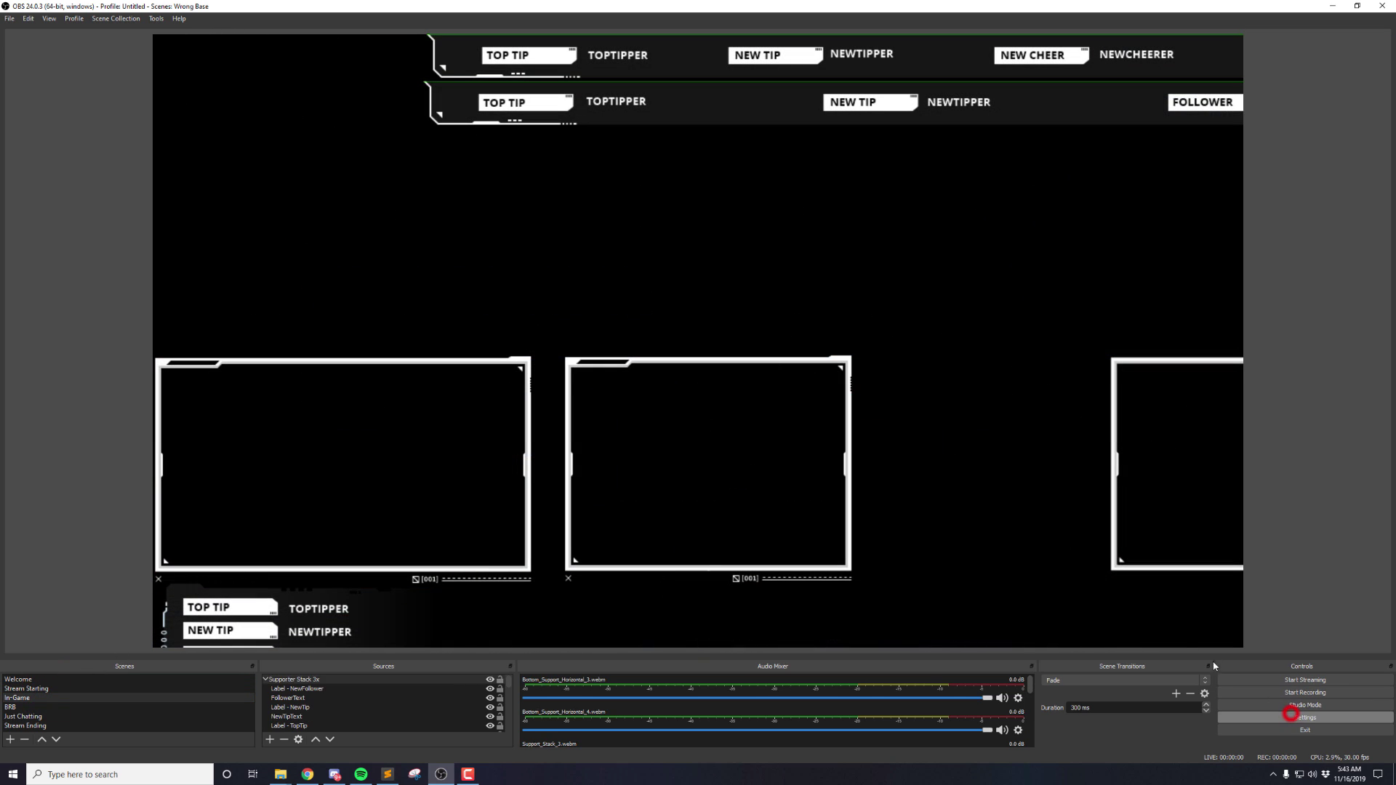
pyautogui.click(466, 301)
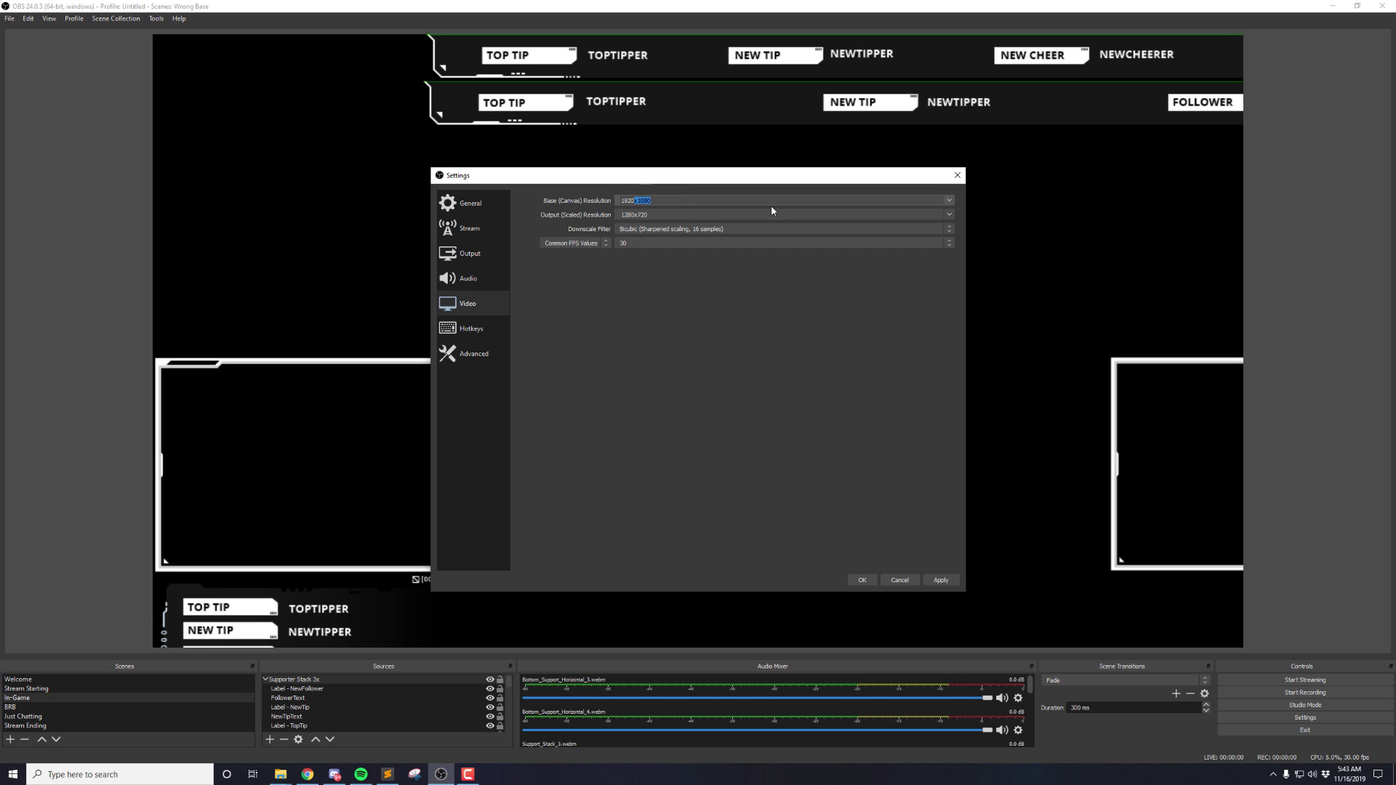
pyautogui.click(939, 580)
pyautogui.click(865, 580)
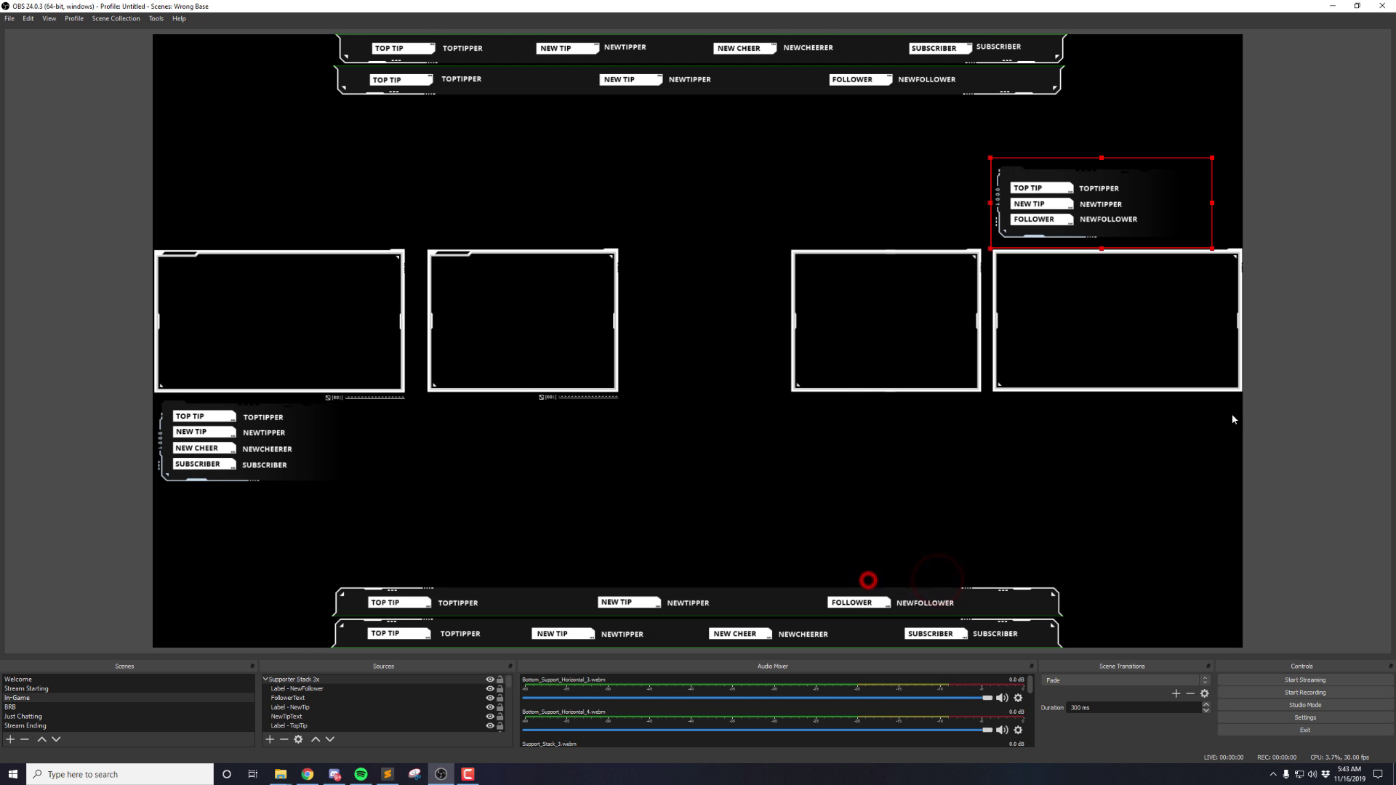
pyautogui.click(1293, 413)
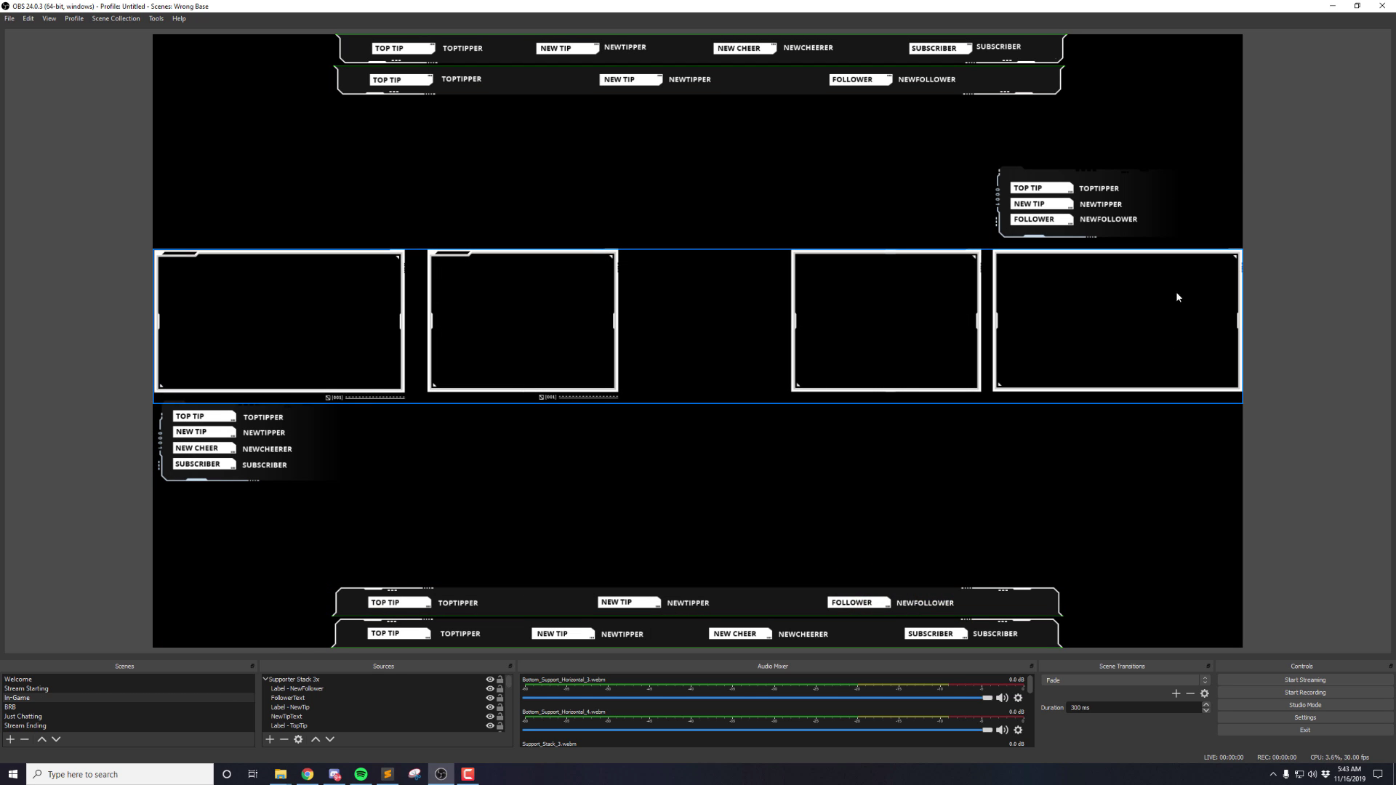
pyautogui.click(19, 679)
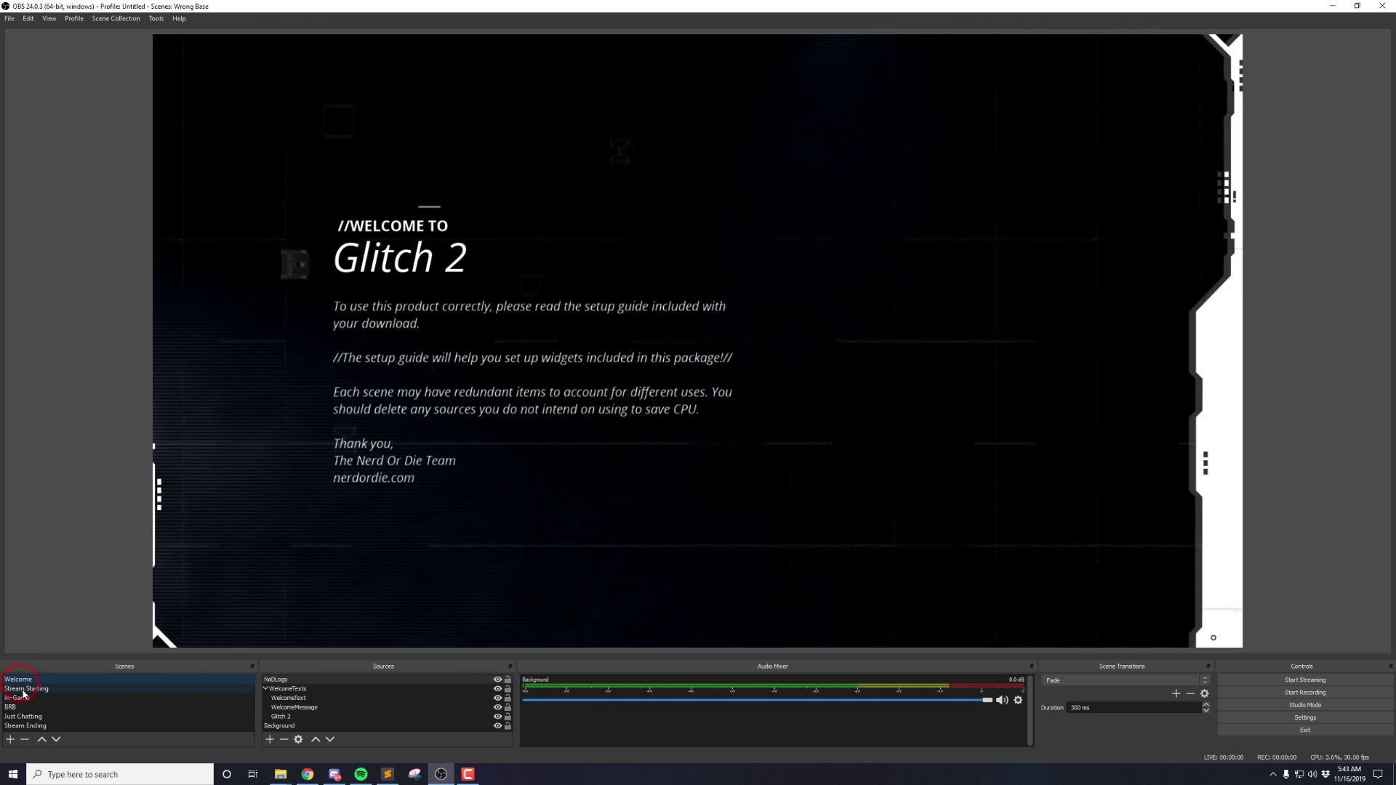
pyautogui.click(22, 689)
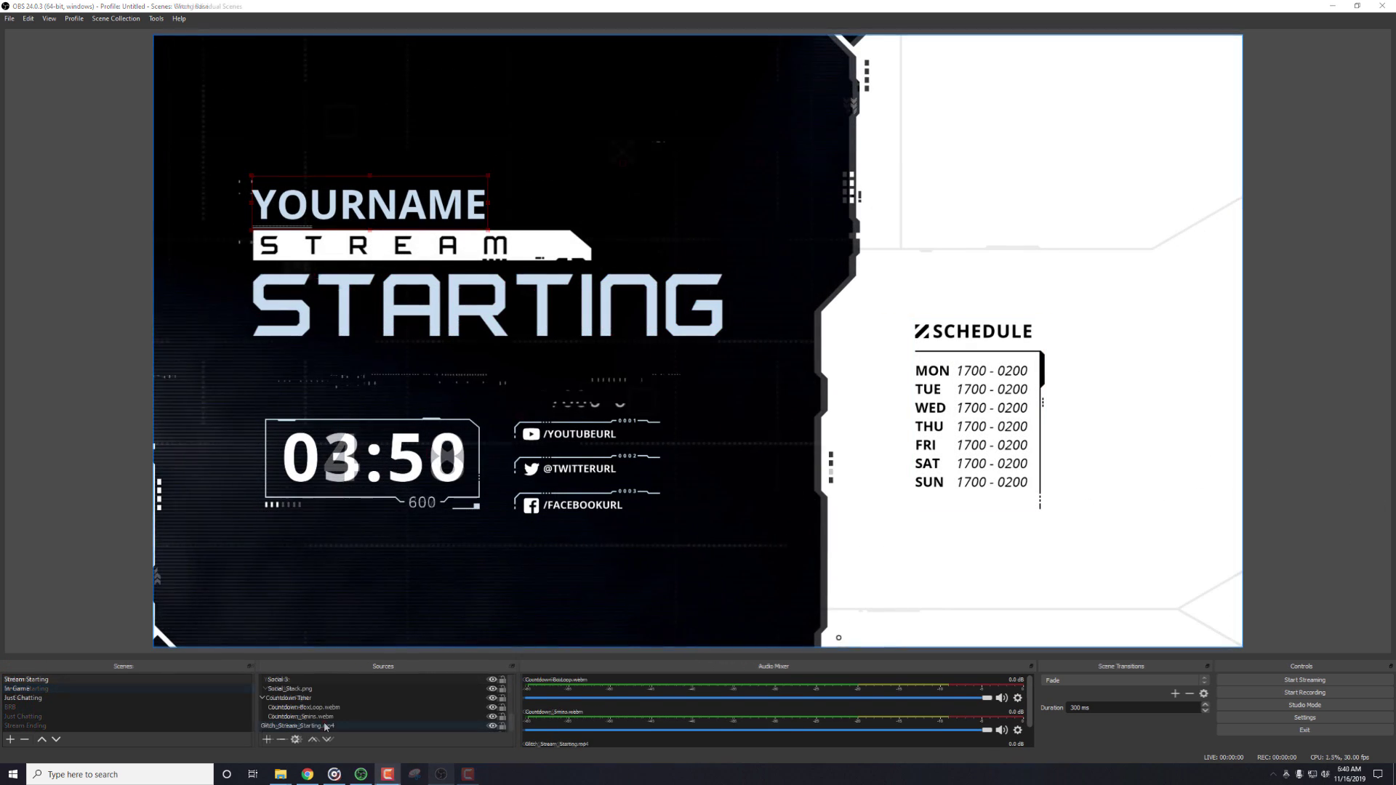
# Swap the background video for the magenta Glitch_Stream_Starting.mp4 from Scenes > Magenta.
pyautogui.doubleClick(325, 725)
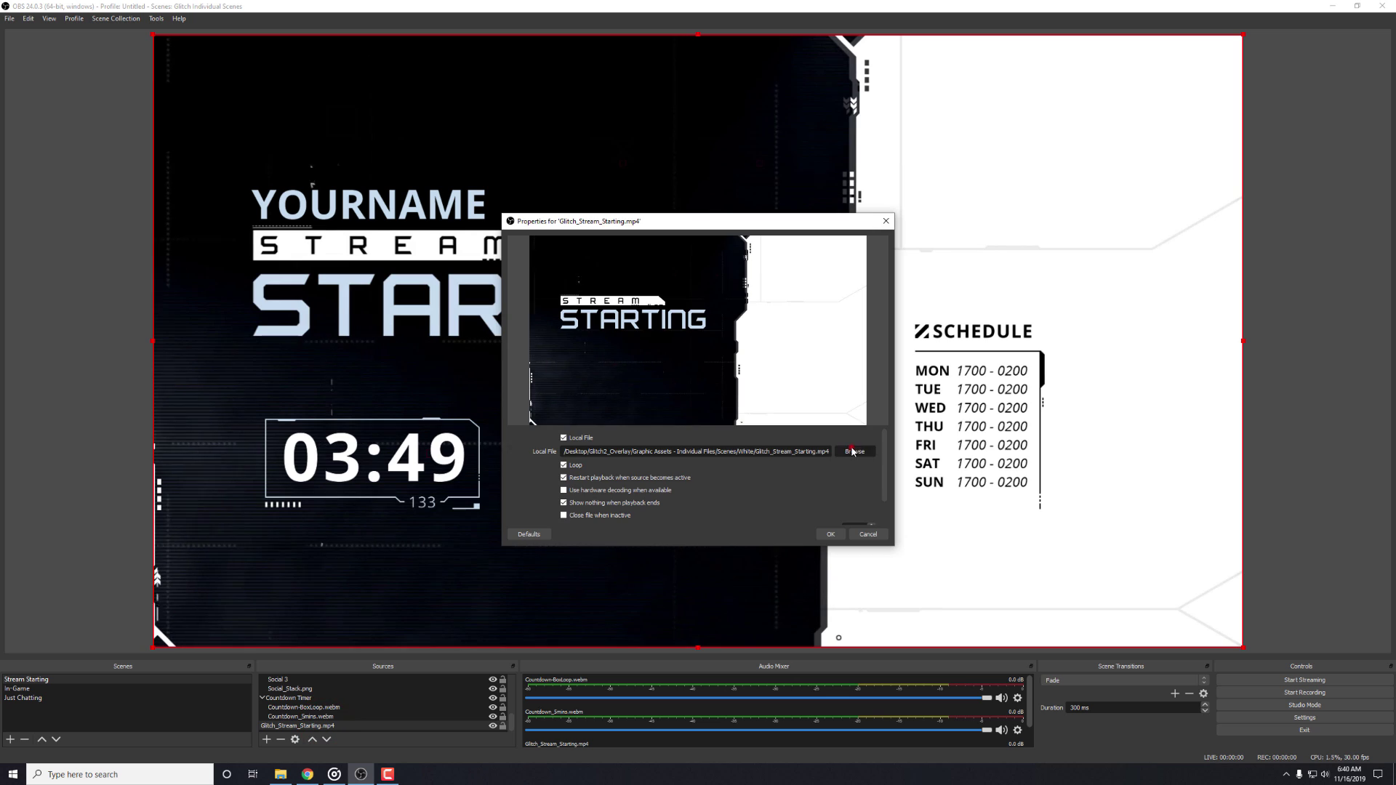
pyautogui.click(853, 452)
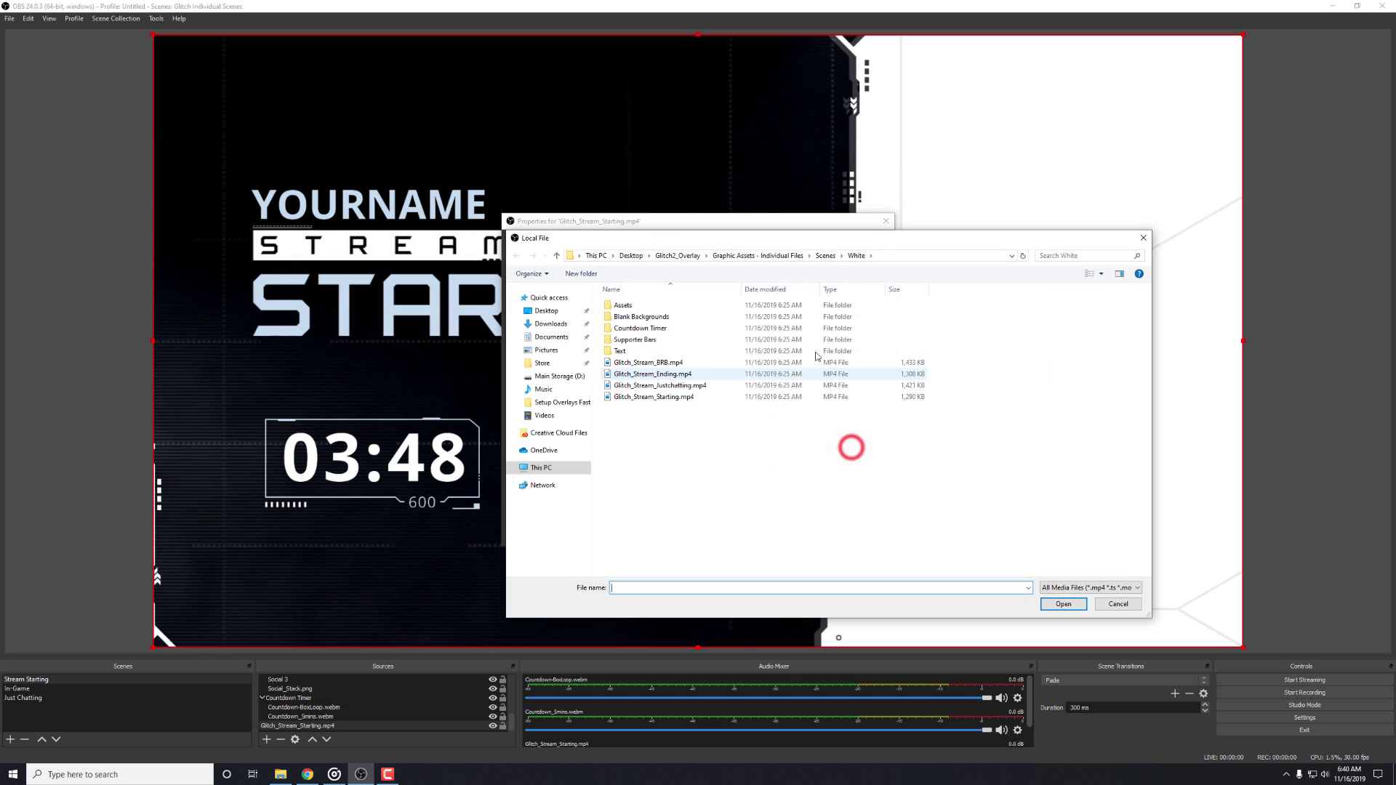
pyautogui.click(769, 256)
pyautogui.doubleClick(631, 328)
pyautogui.doubleClick(634, 328)
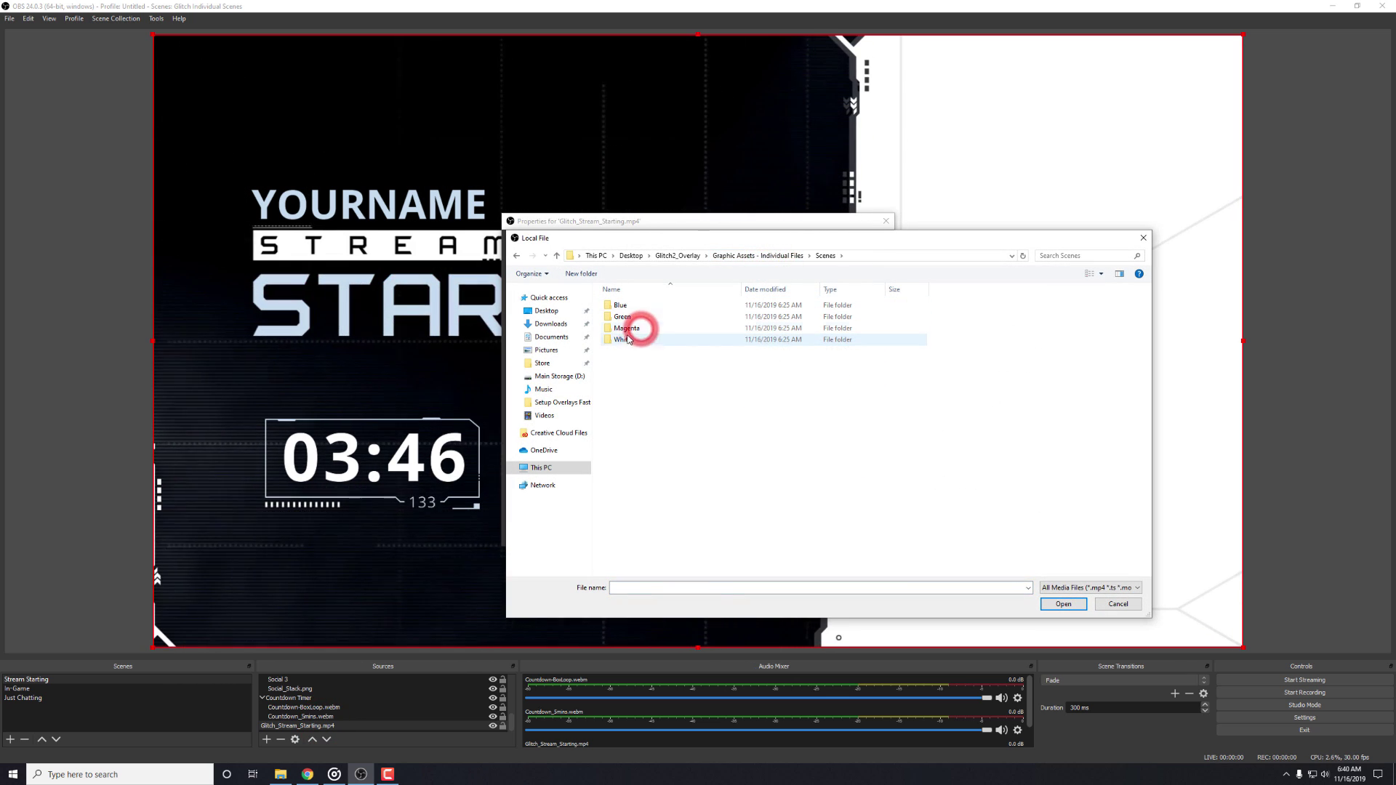
pyautogui.click(634, 328)
pyautogui.doubleClick(639, 396)
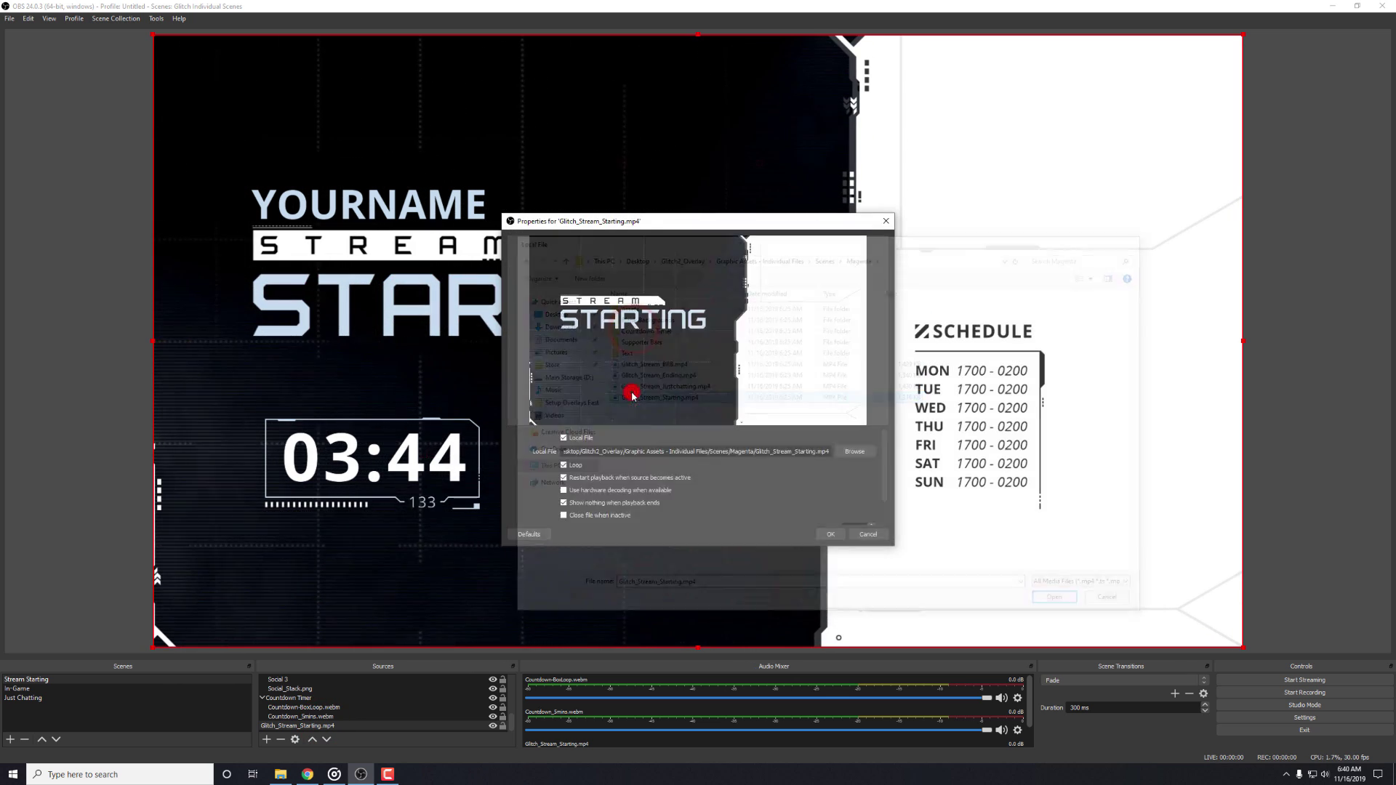
pyautogui.click(830, 535)
pyautogui.click(1325, 488)
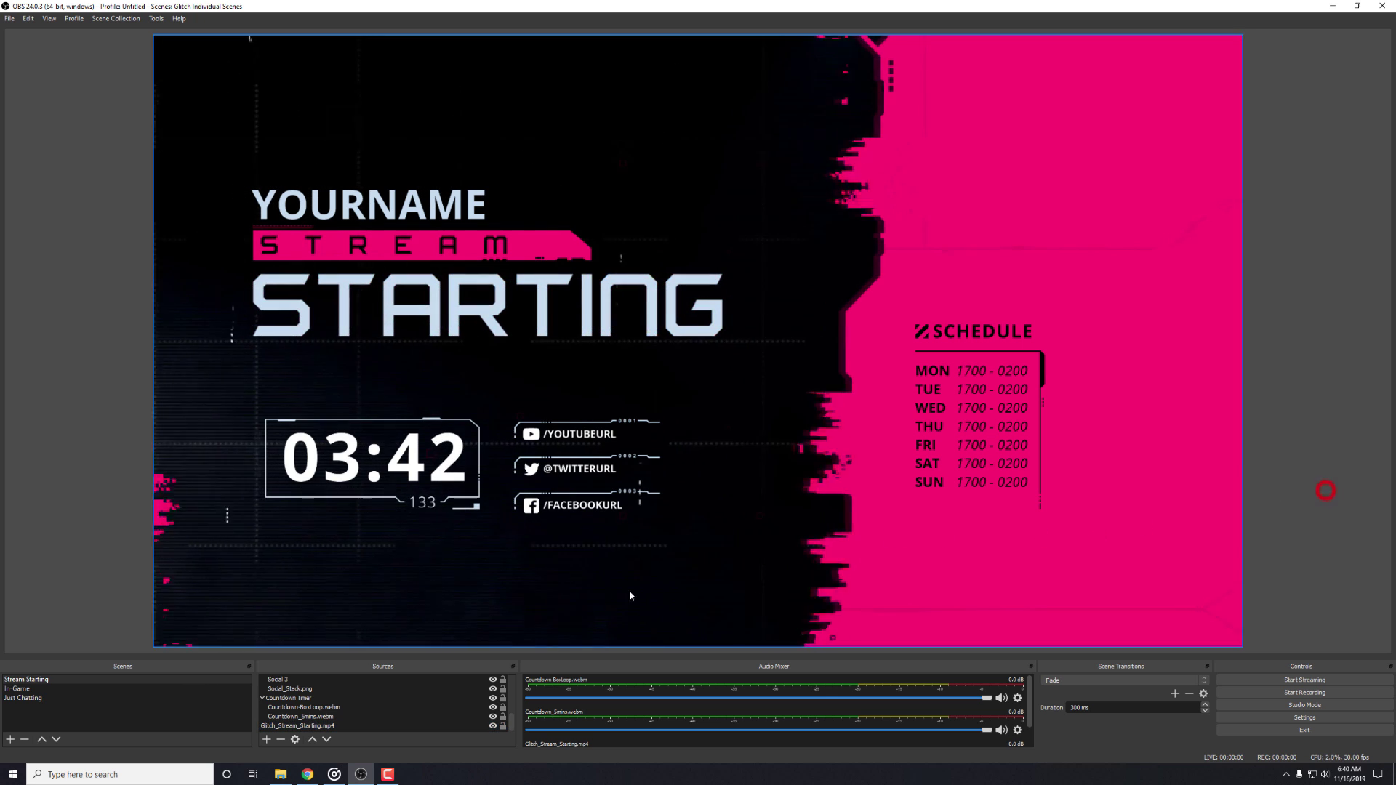
# Hide the Countdown Timer source in the Stream Starting scene.
pyautogui.click(299, 697)
pyautogui.click(492, 698)
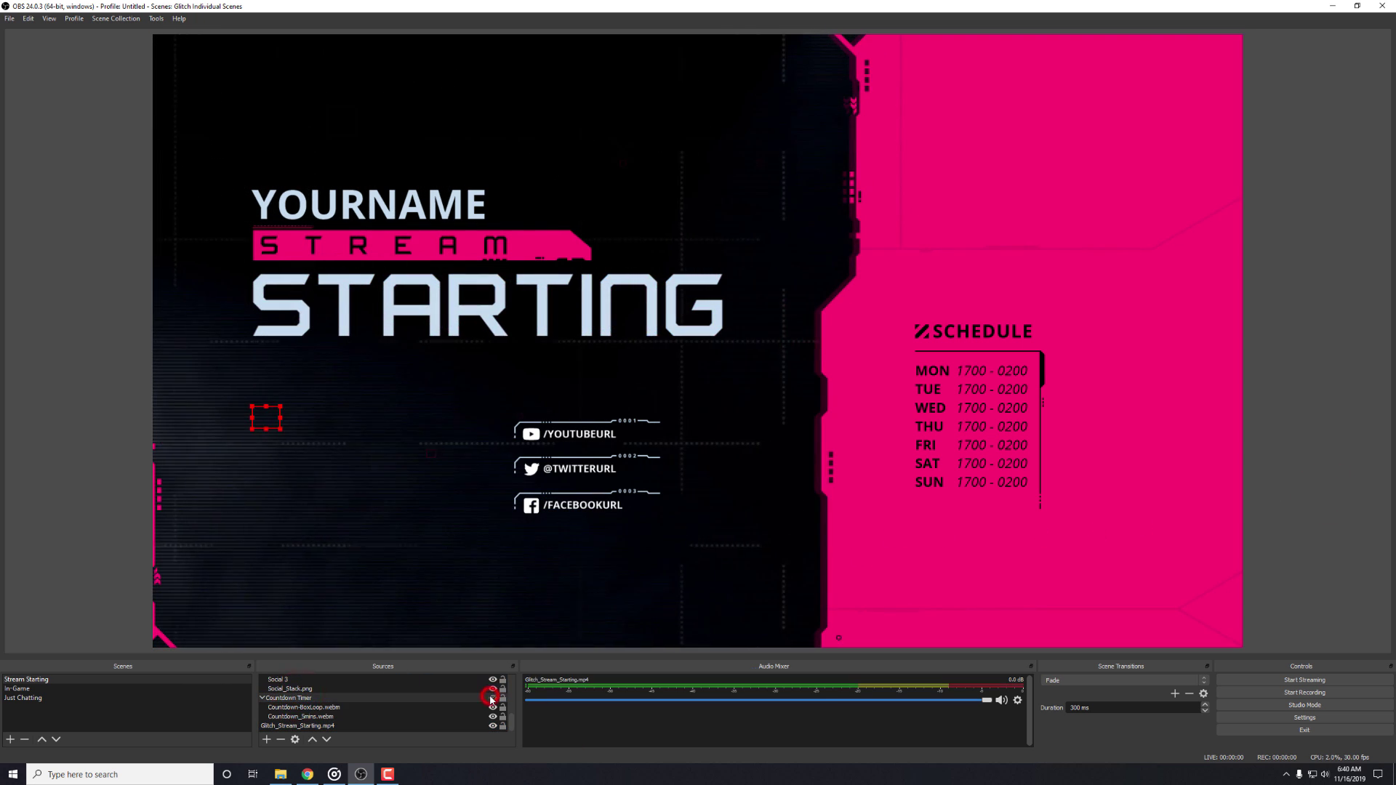
pyautogui.click(1289, 486)
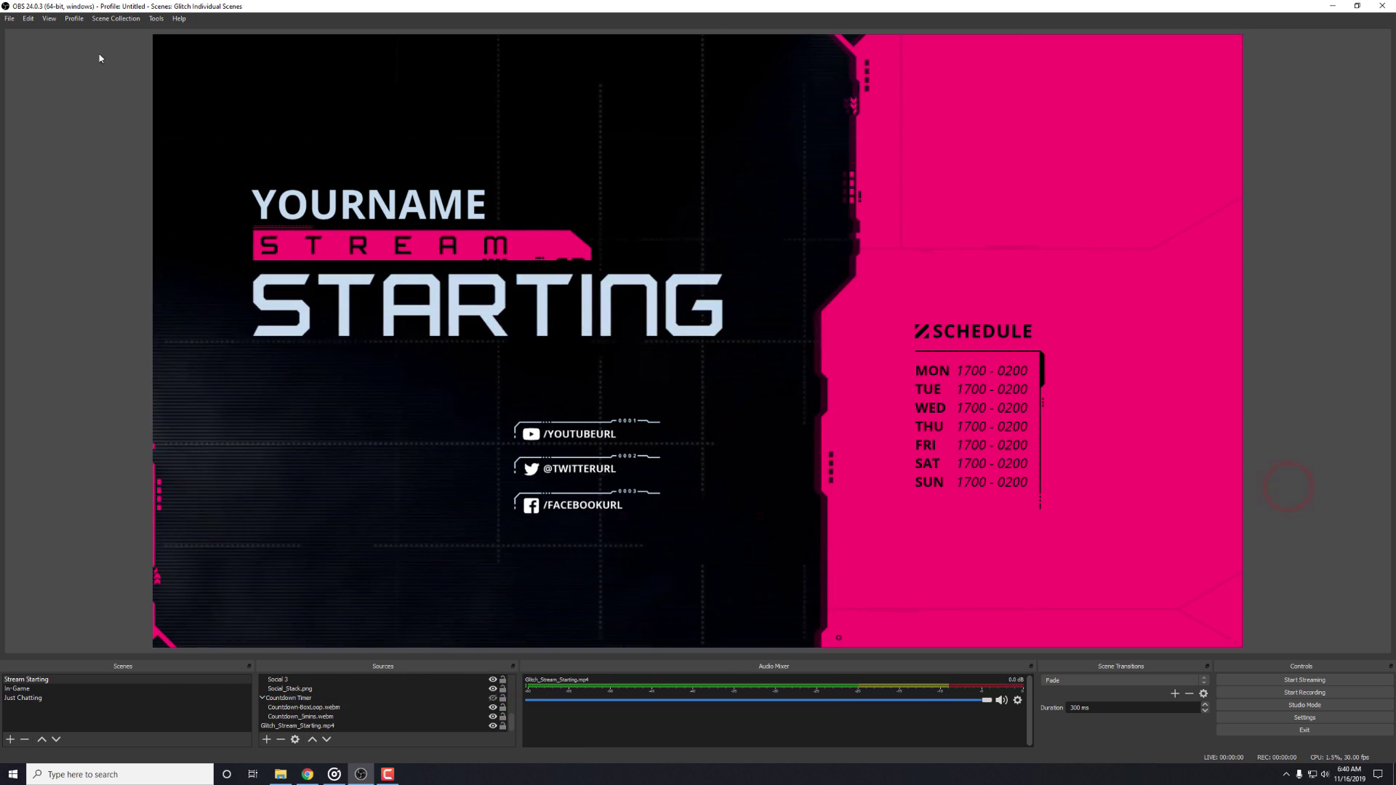
# Reopen the Glitch 2 importer's Scripts window listing its addable overlay sources.
pyautogui.click(164, 95)
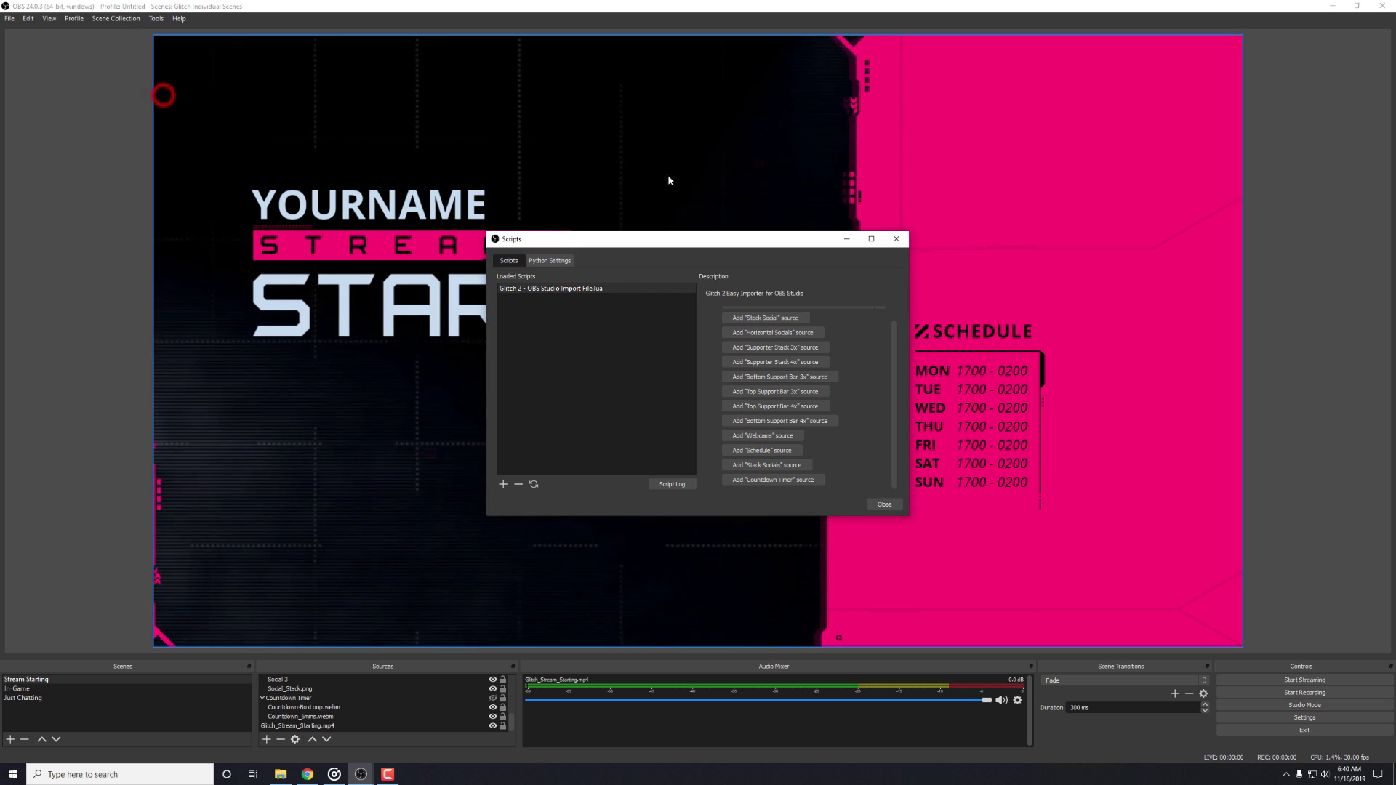